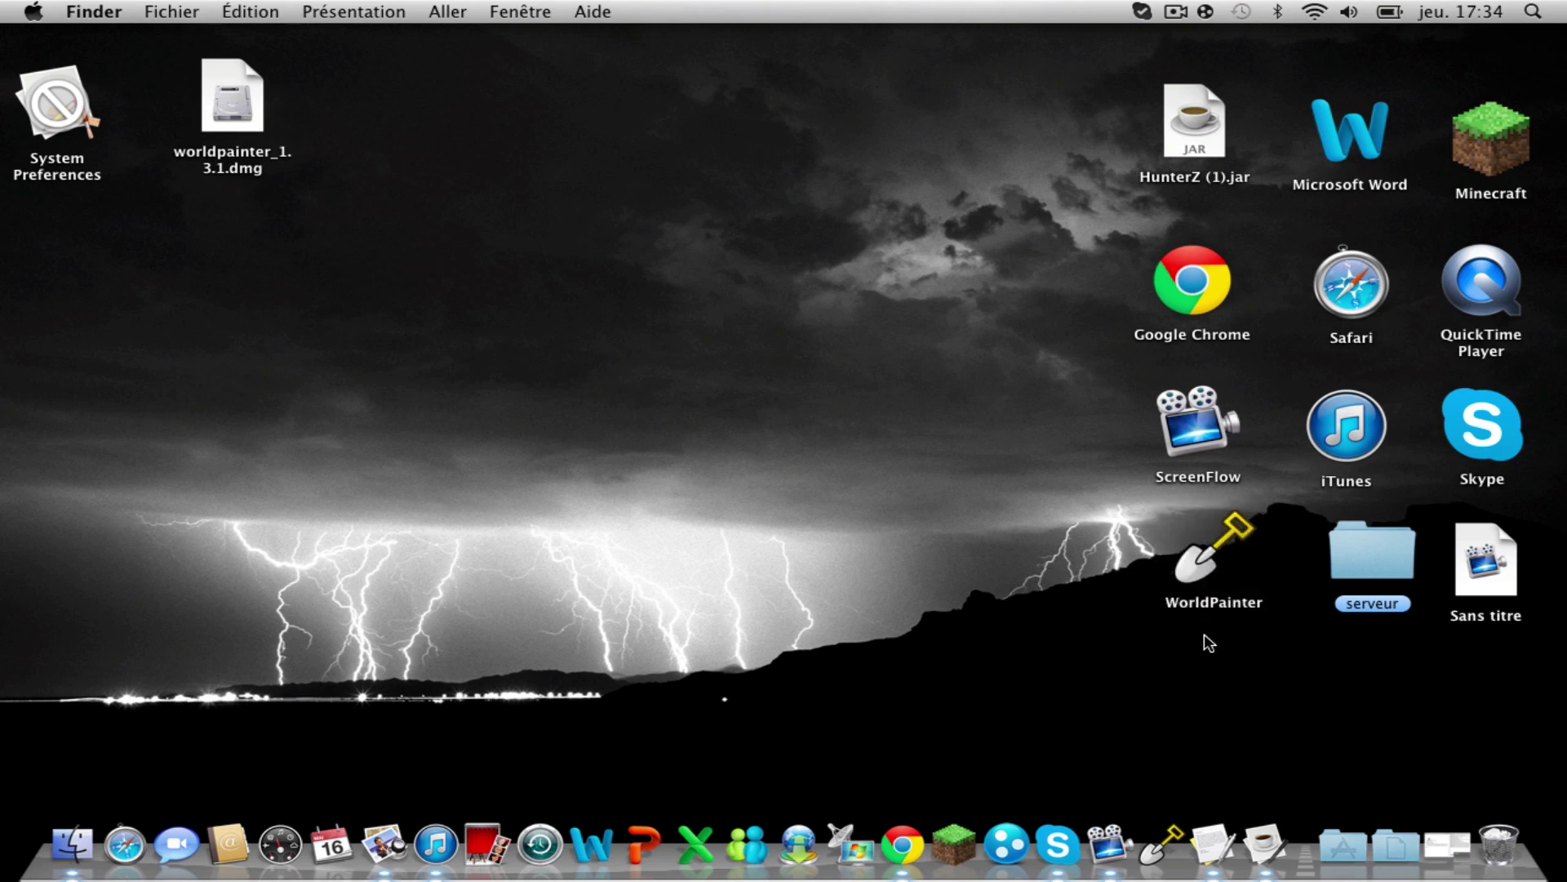
click(1194, 581)
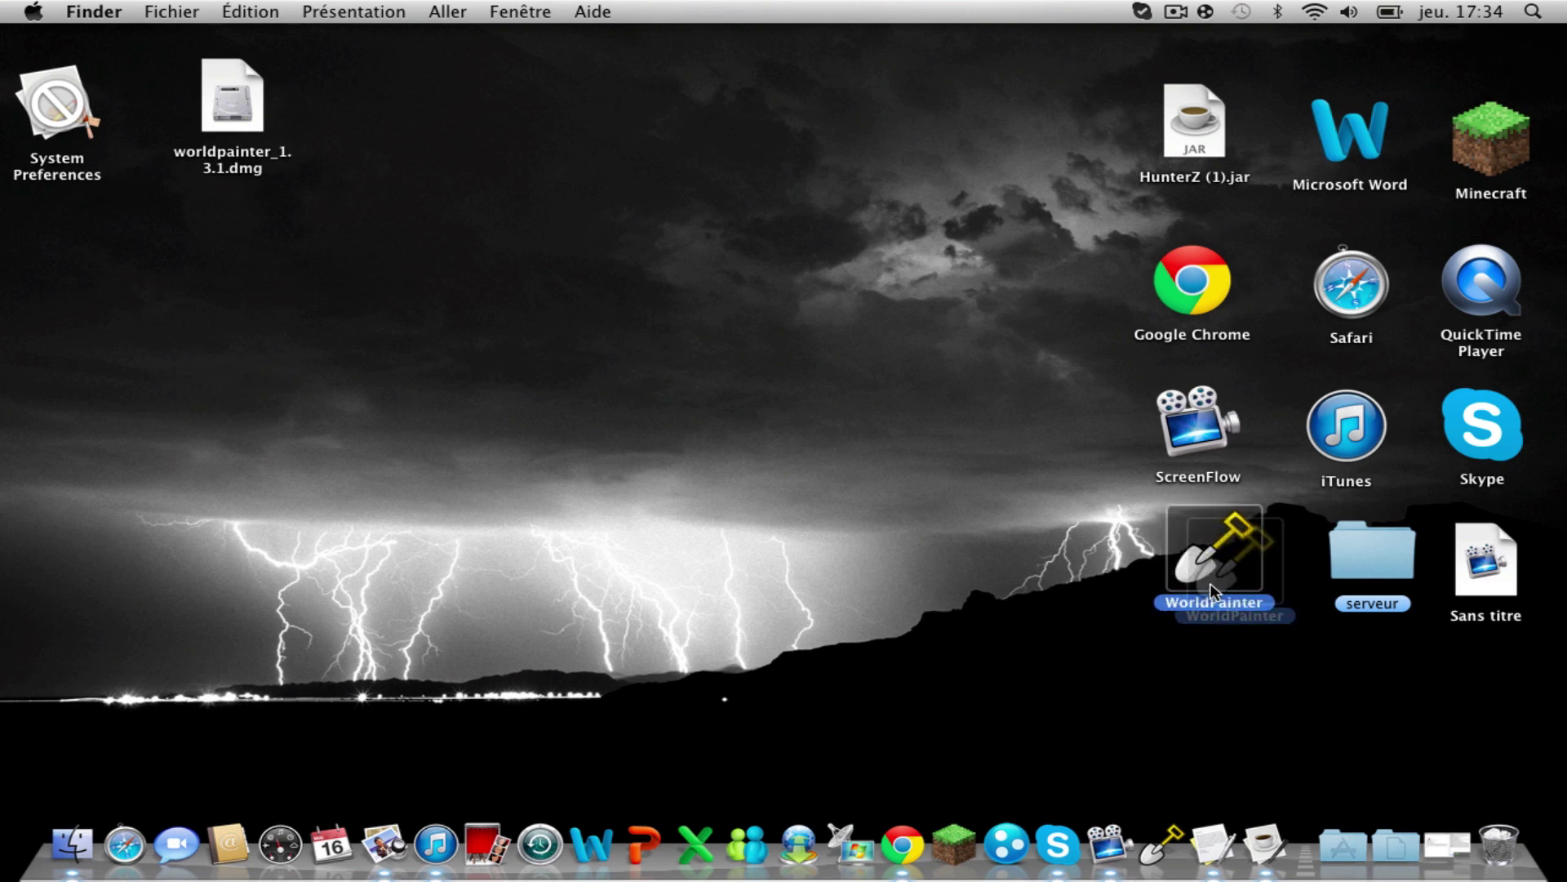
click(1165, 669)
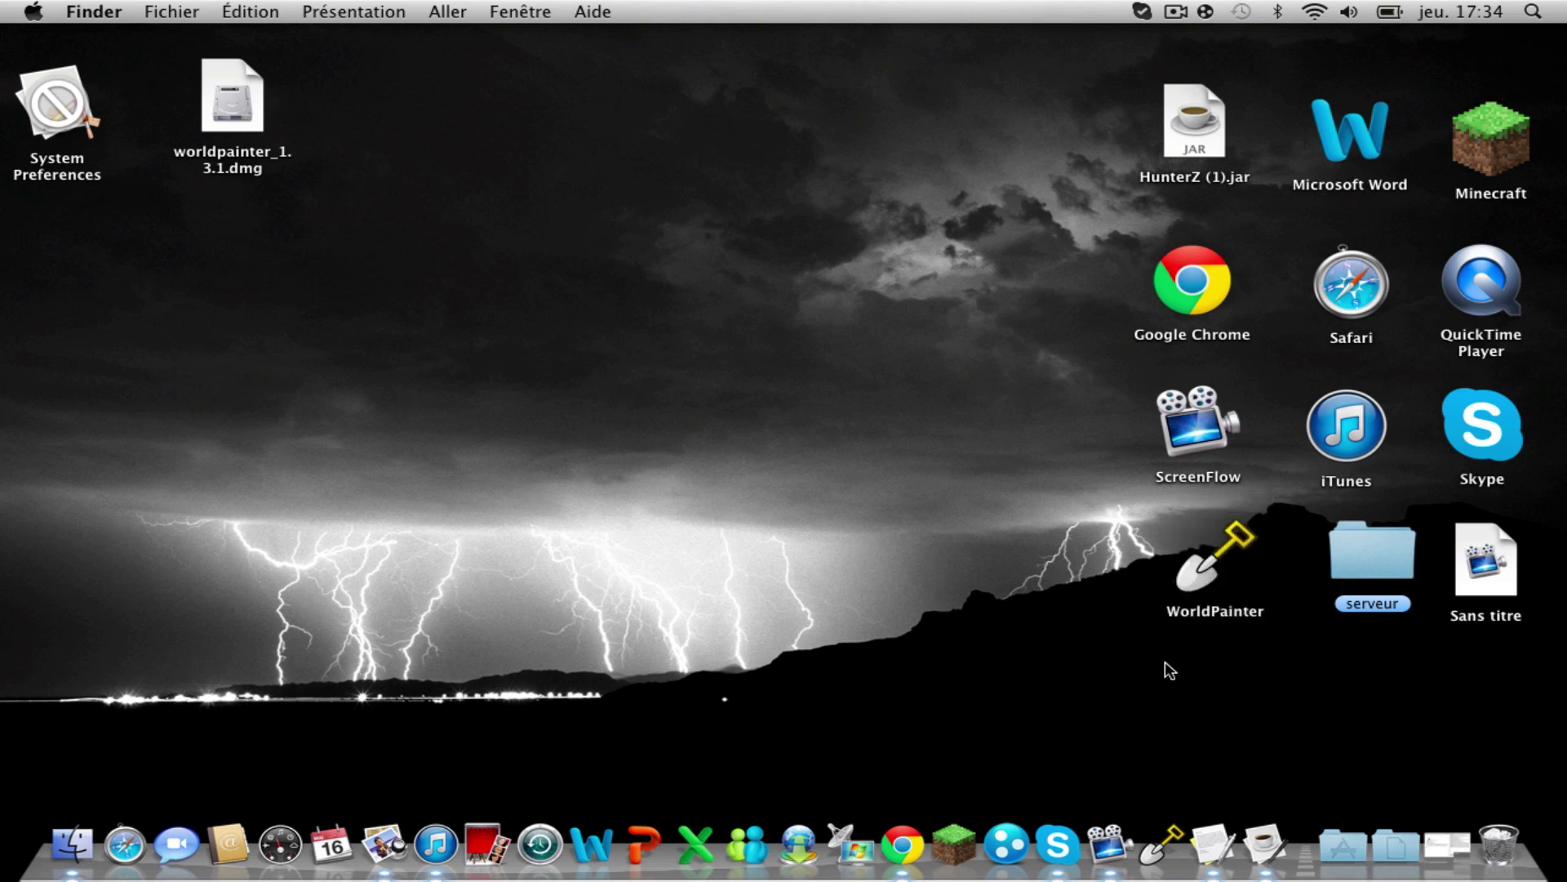
drag(1197, 581, 1191, 569)
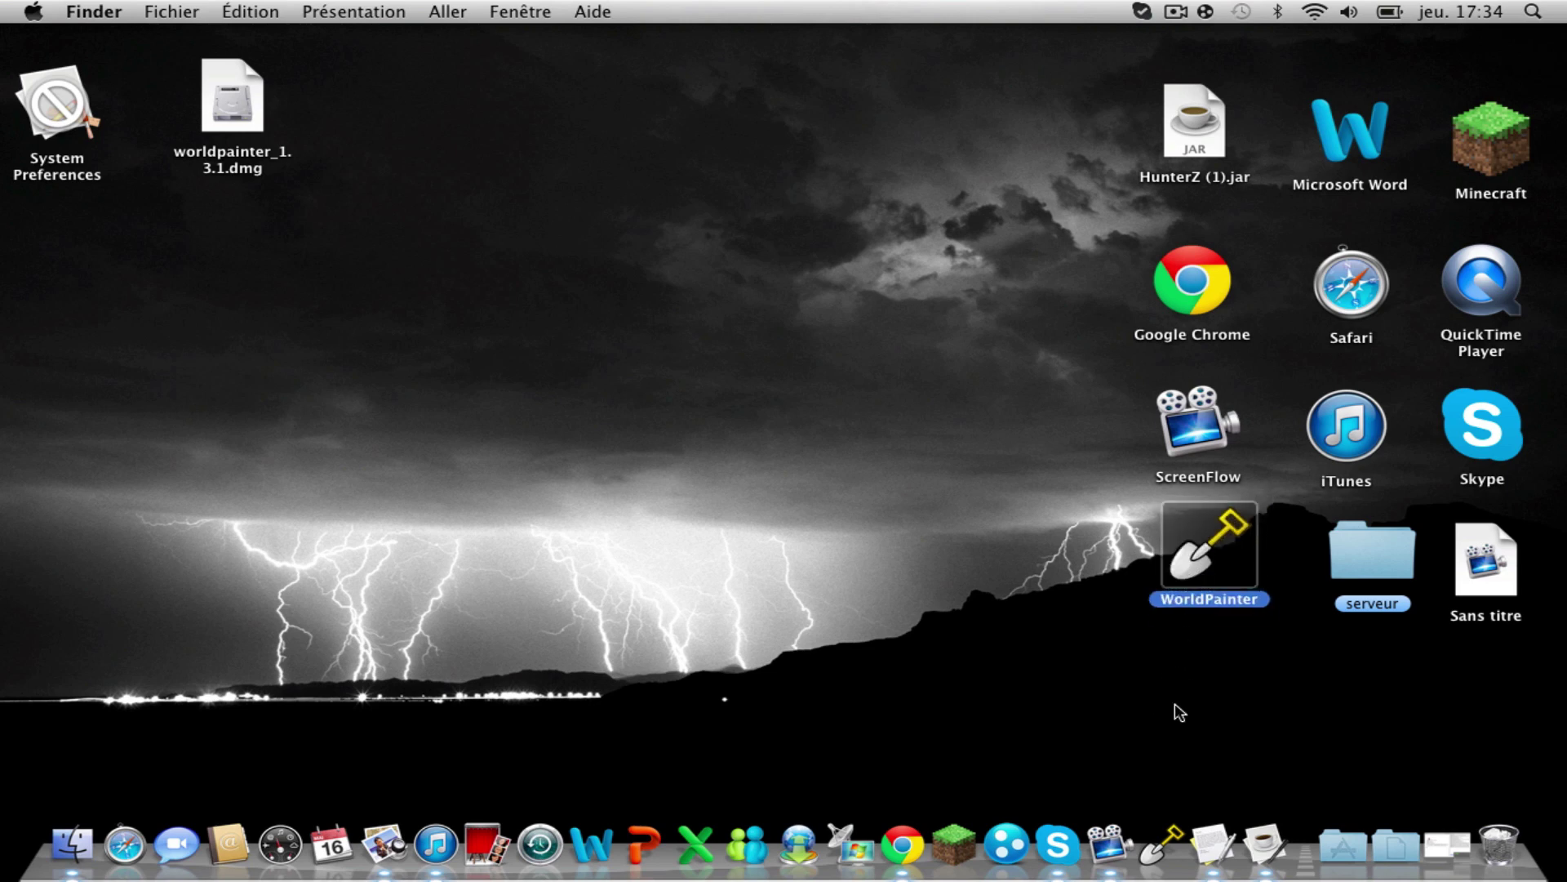
click(1179, 713)
click(1202, 592)
drag(1200, 563, 1209, 574)
click(1218, 691)
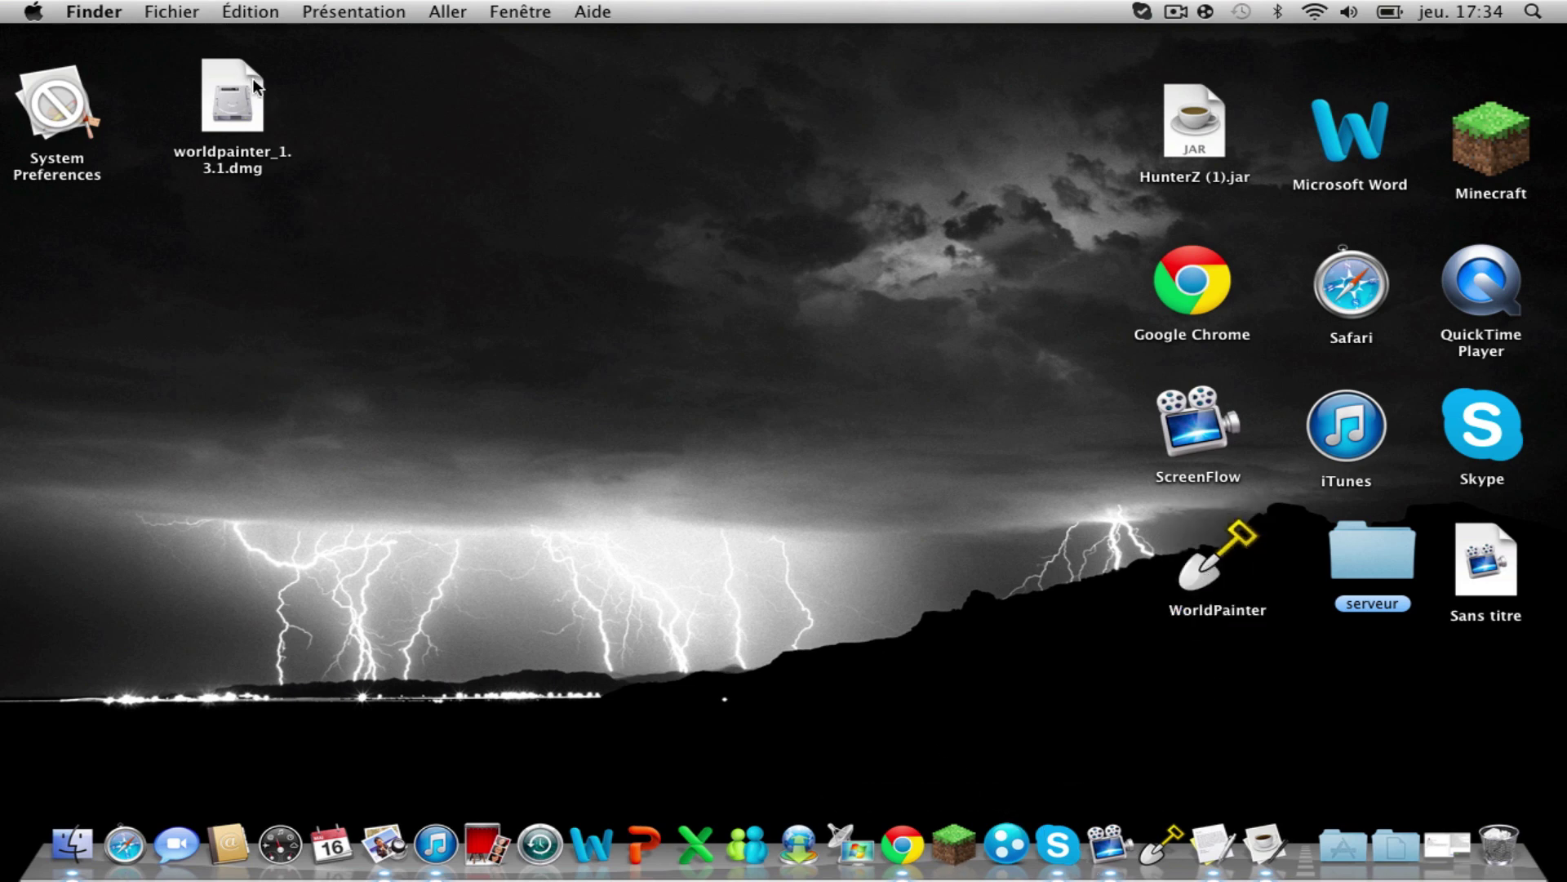
drag(252, 77, 240, 90)
click(294, 245)
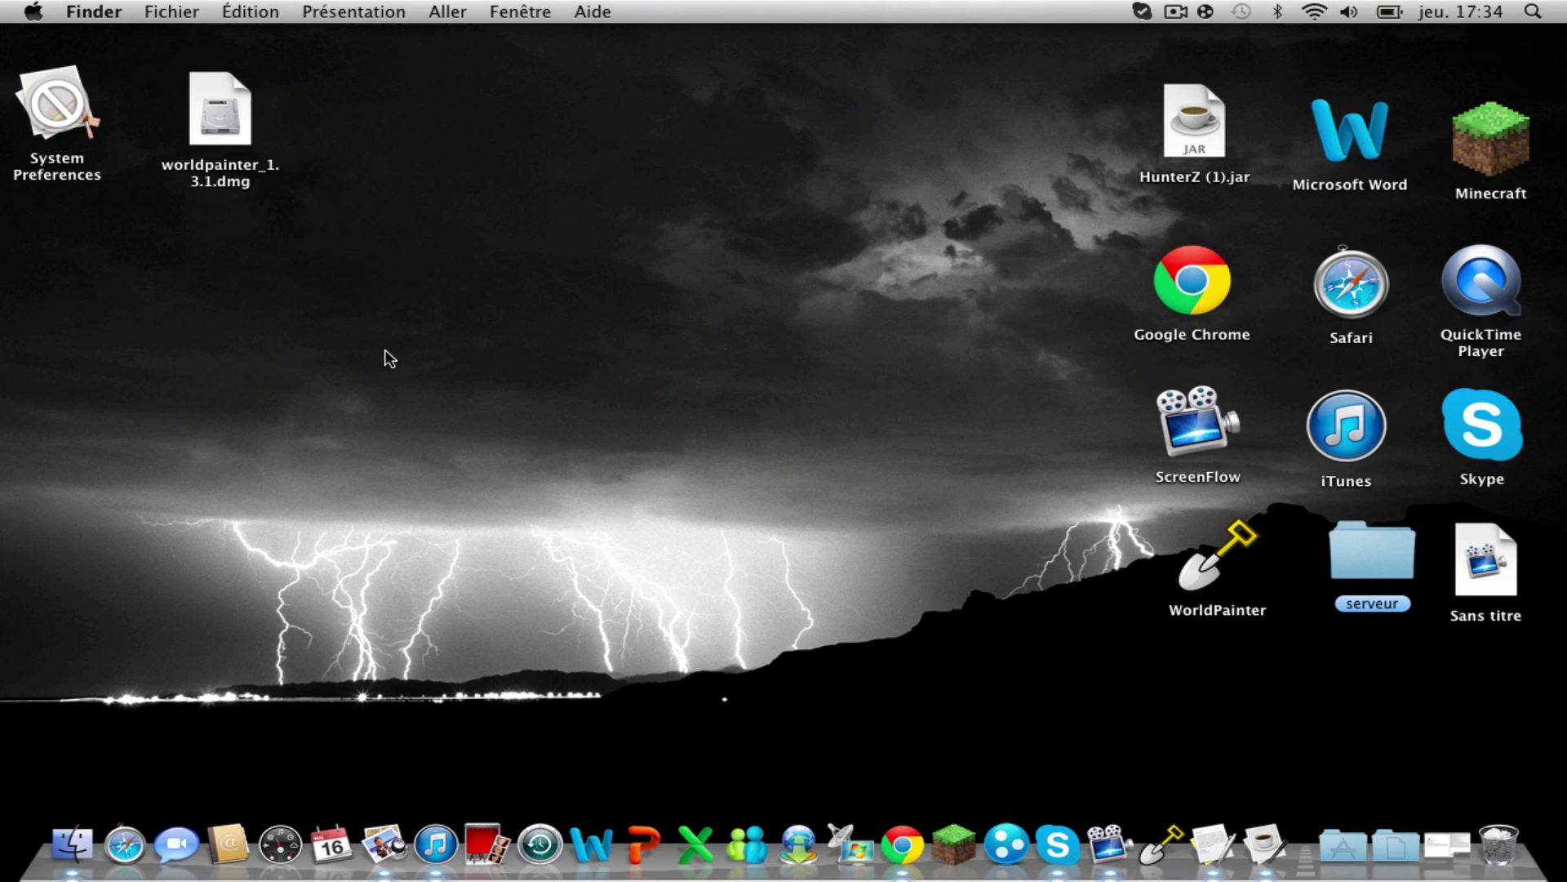
- Switch to Google Chrome and open the Google search page
click(912, 849)
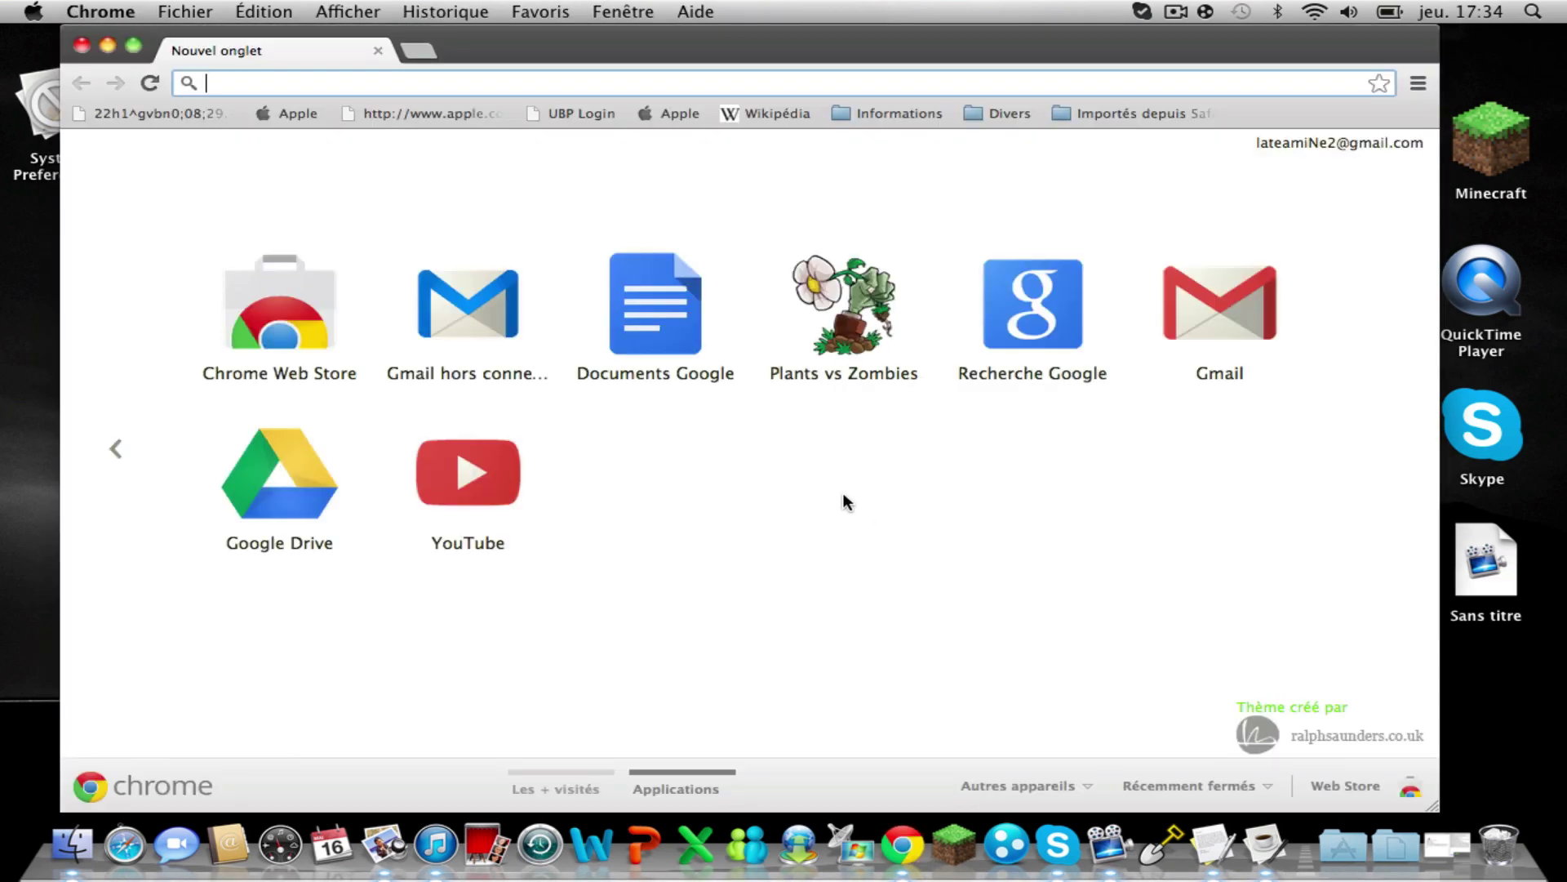
click(1007, 304)
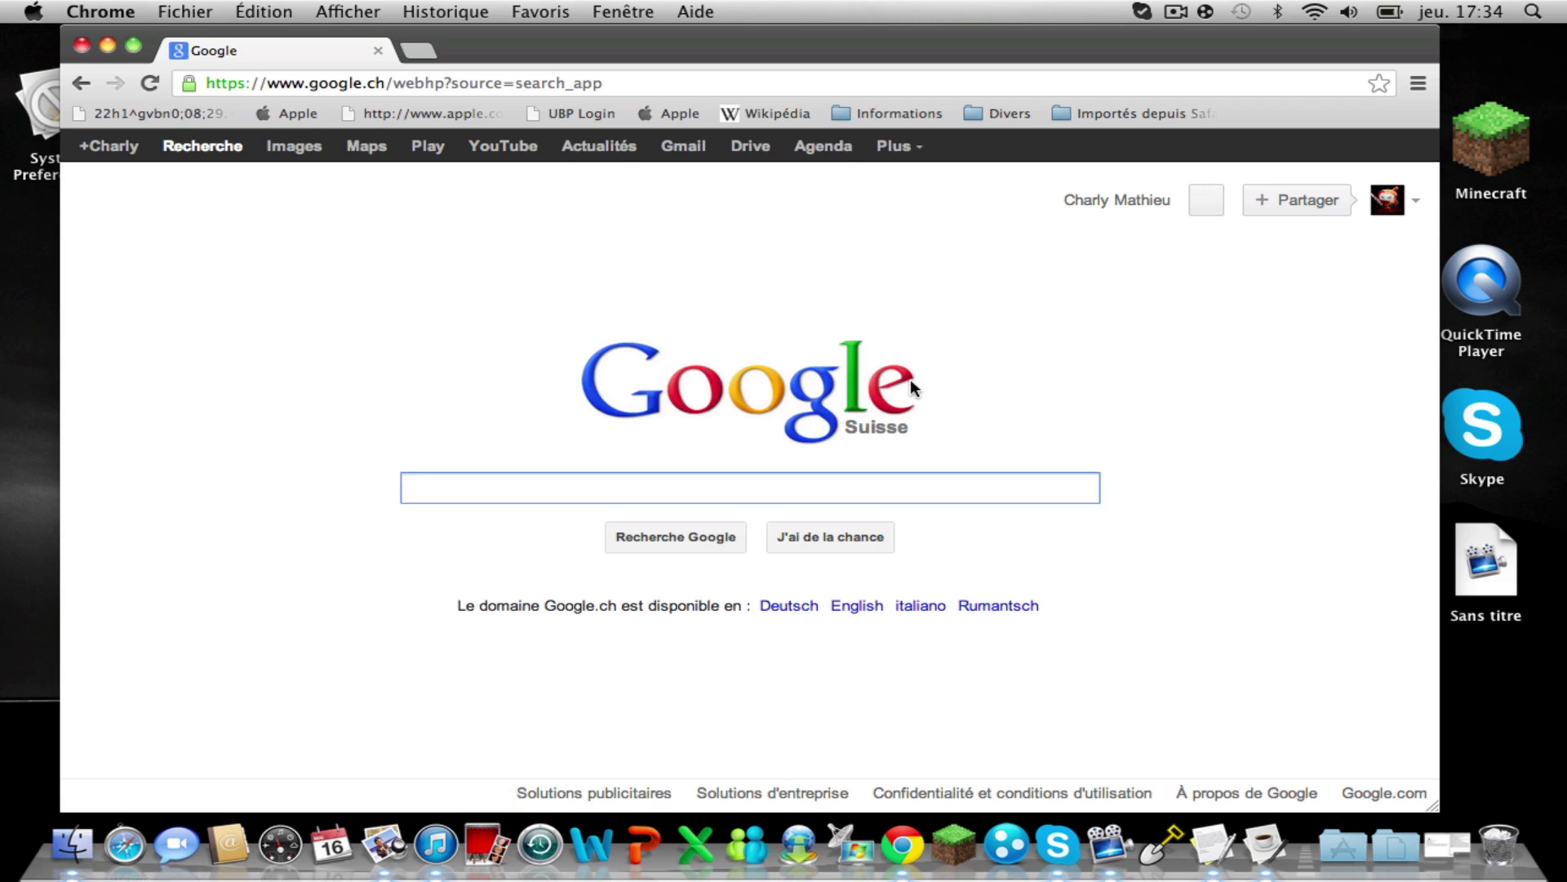
text(minecr)
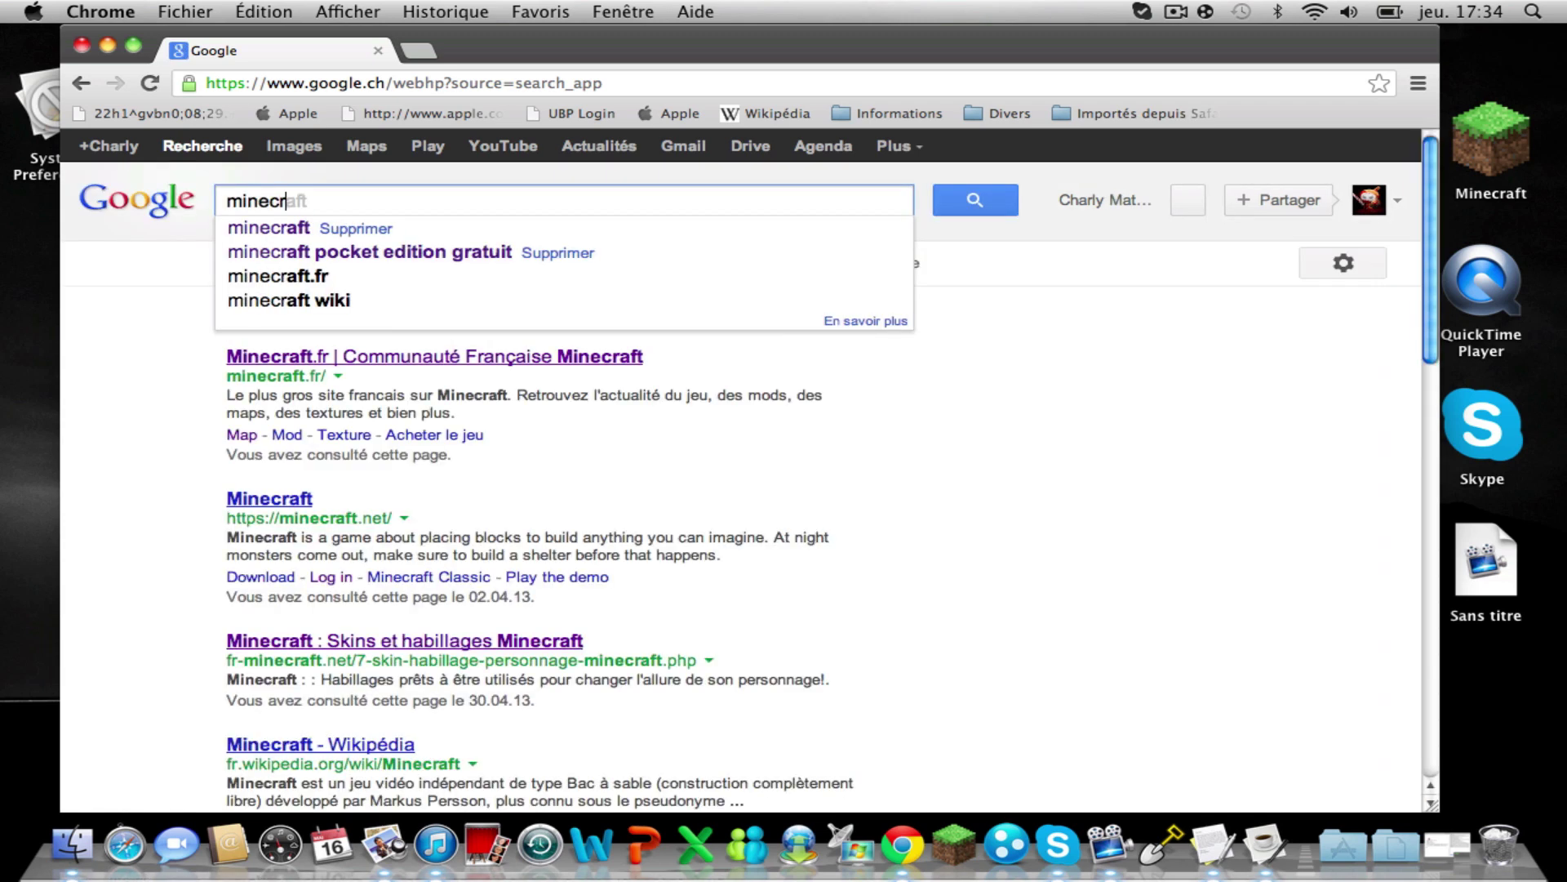
key(BackSpace)
key(BackSpace)
key(BackSpace)
key(BackSpace)
key(BackSpace)
key(BackSpace)
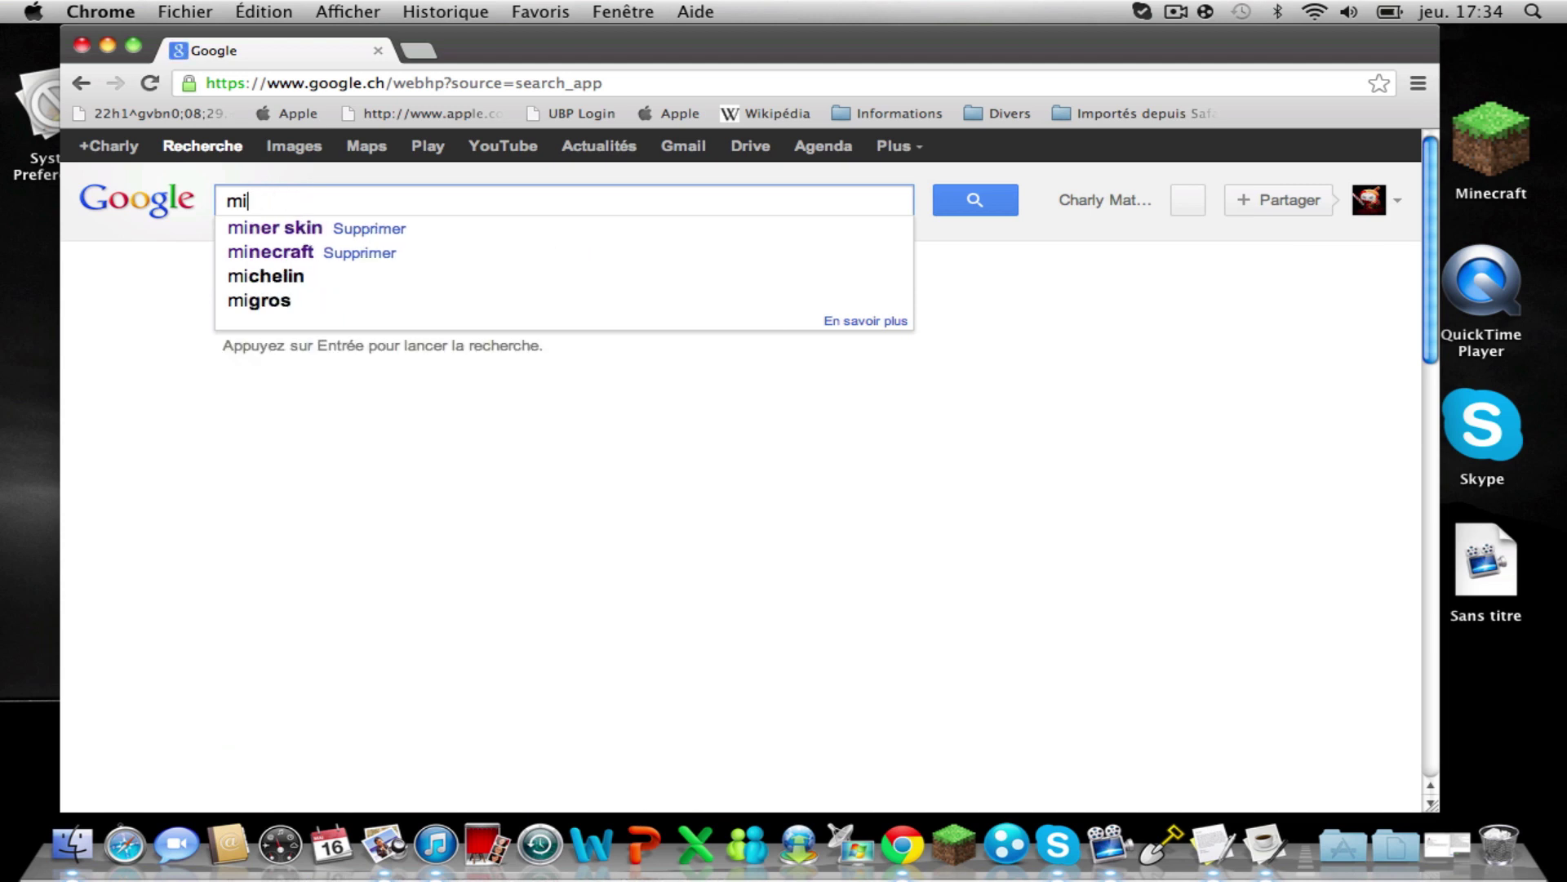
- Search Google for "world painter" and open the World Painter page on minecraft.fr
text(worl)
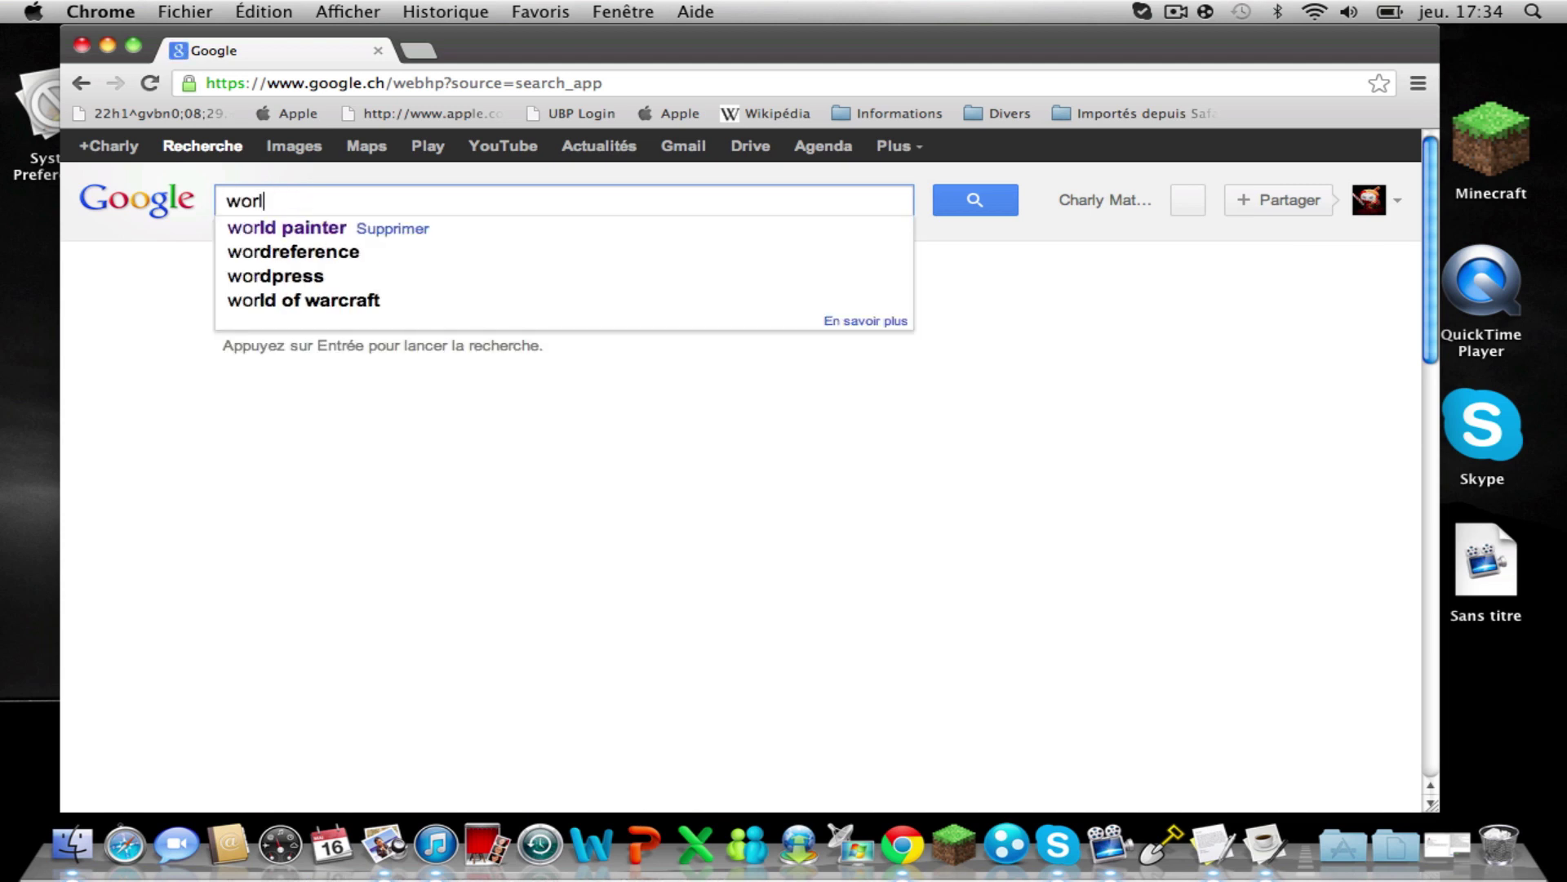
click(321, 229)
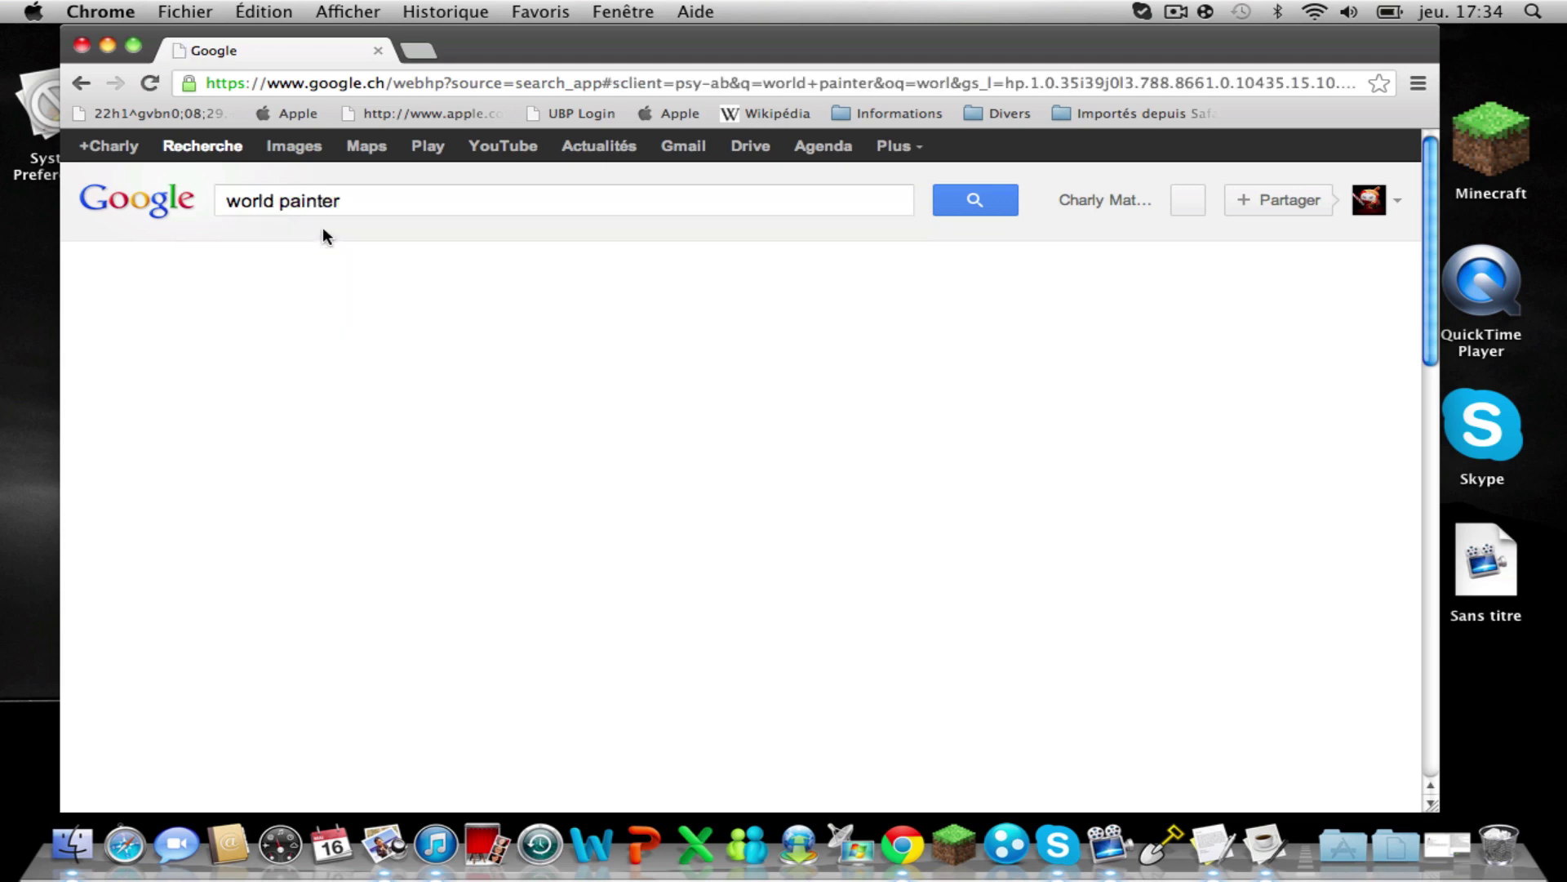
click(397, 449)
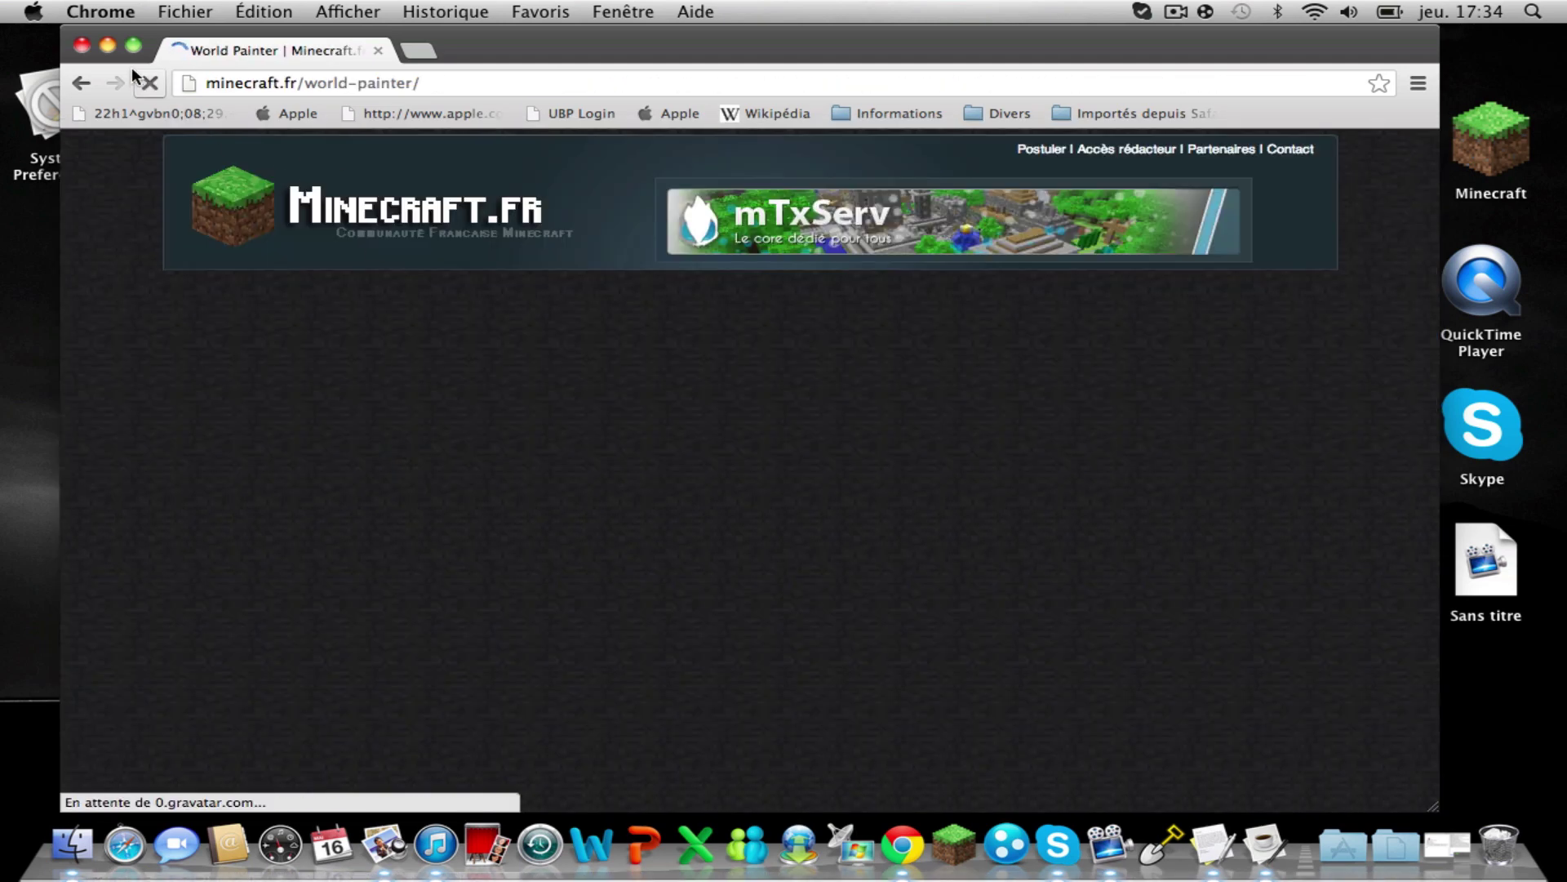
- Copy the address of the minecraft.fr World Painter page
drag(206, 84, 441, 84)
click(240, 13)
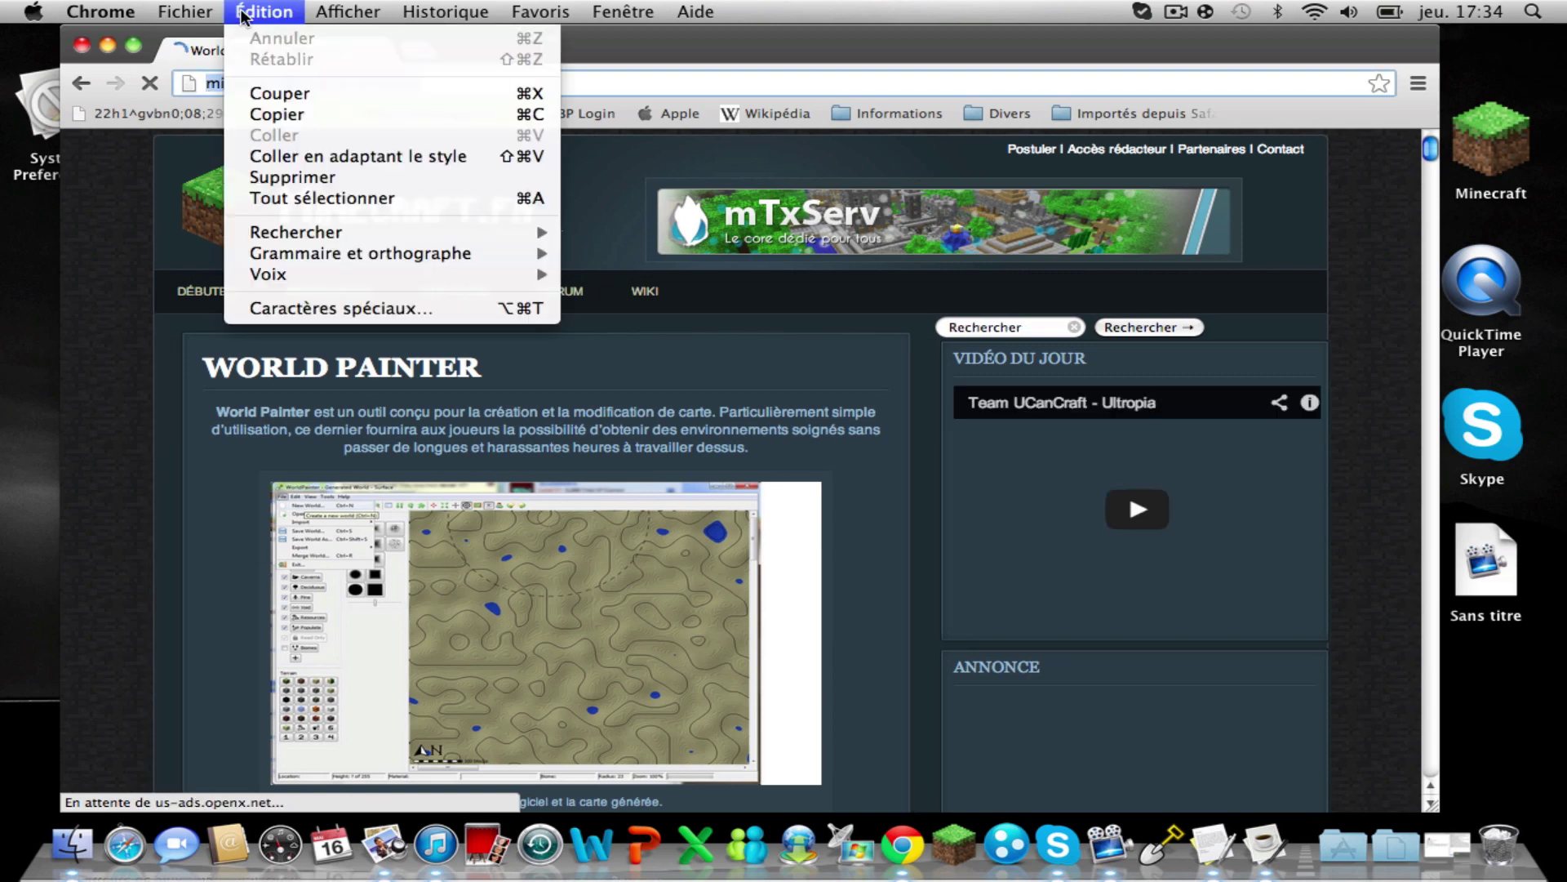
click(273, 115)
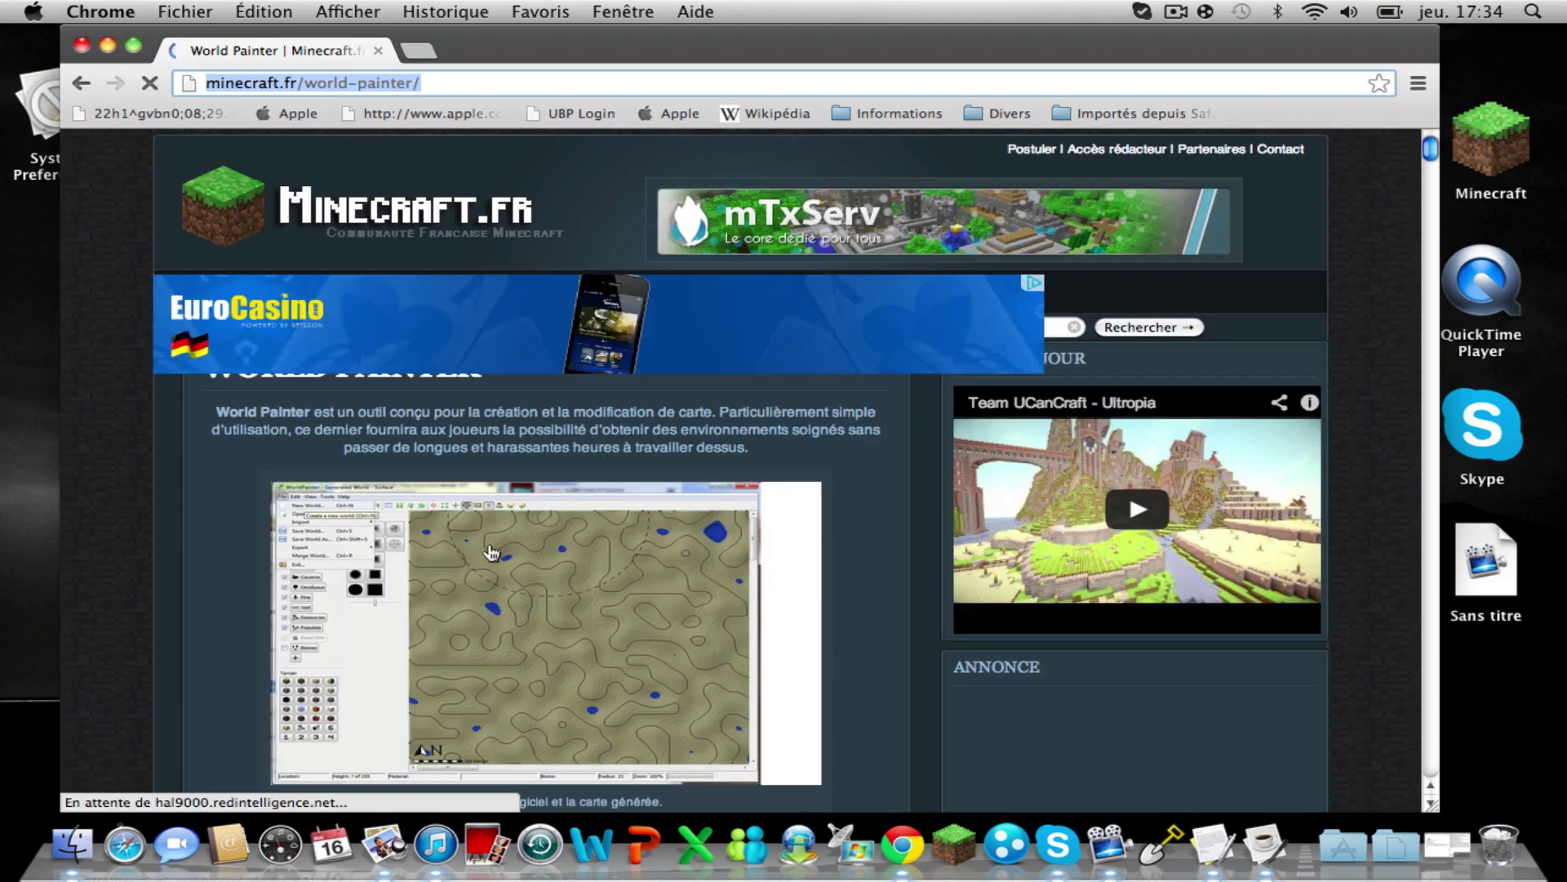
- Follow the "Site et téléchargement de WorldPainter" link in the article's Liens section
scroll(522, 563, down, 10)
scroll(491, 554, down, 6)
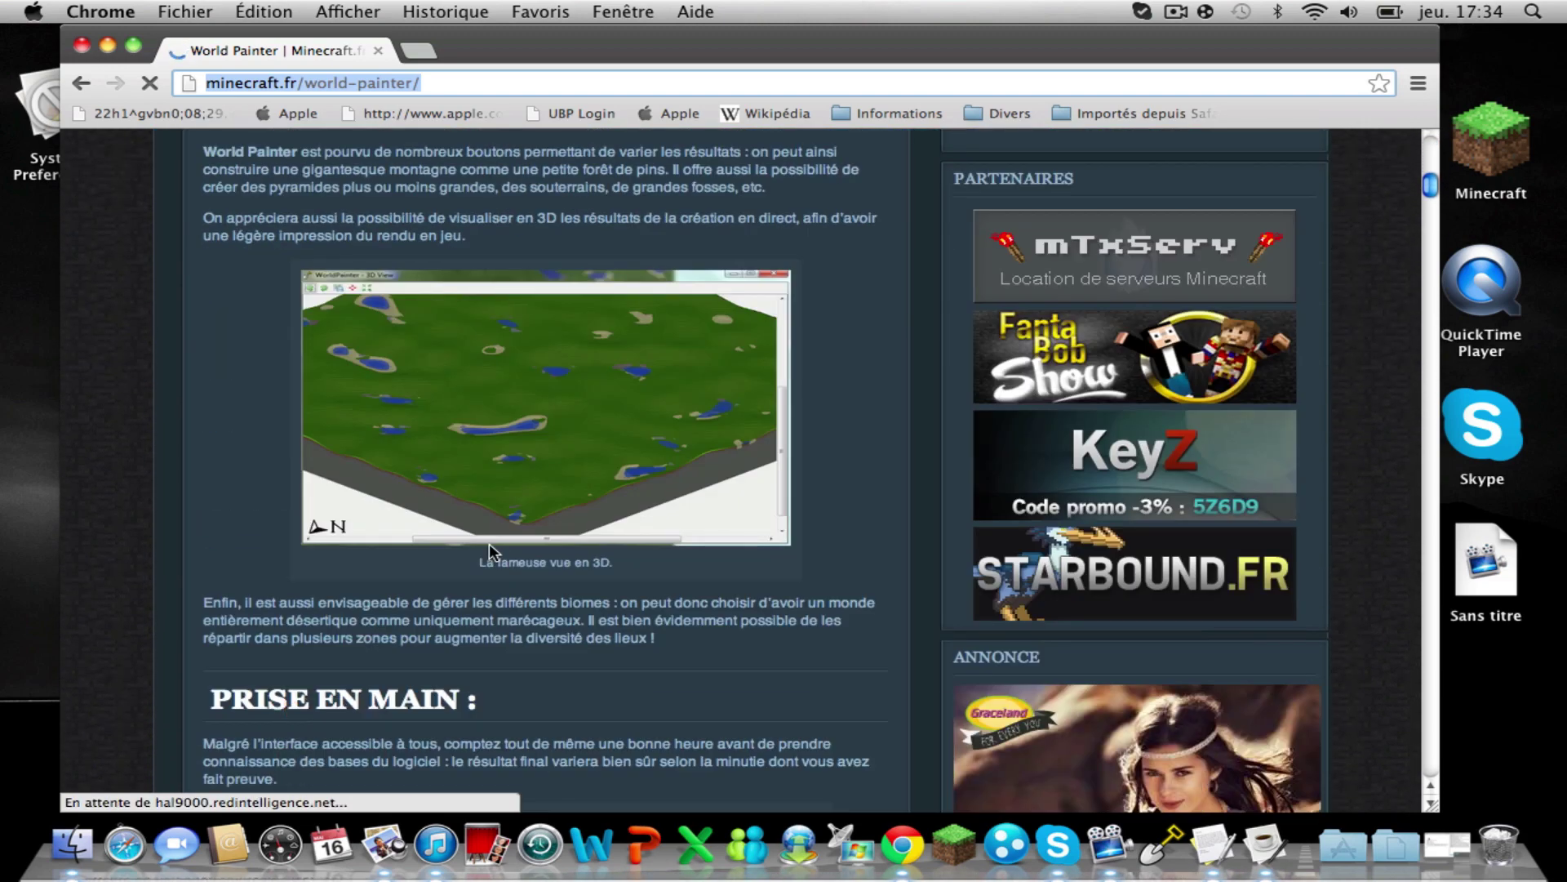
scroll(491, 553, down, 3)
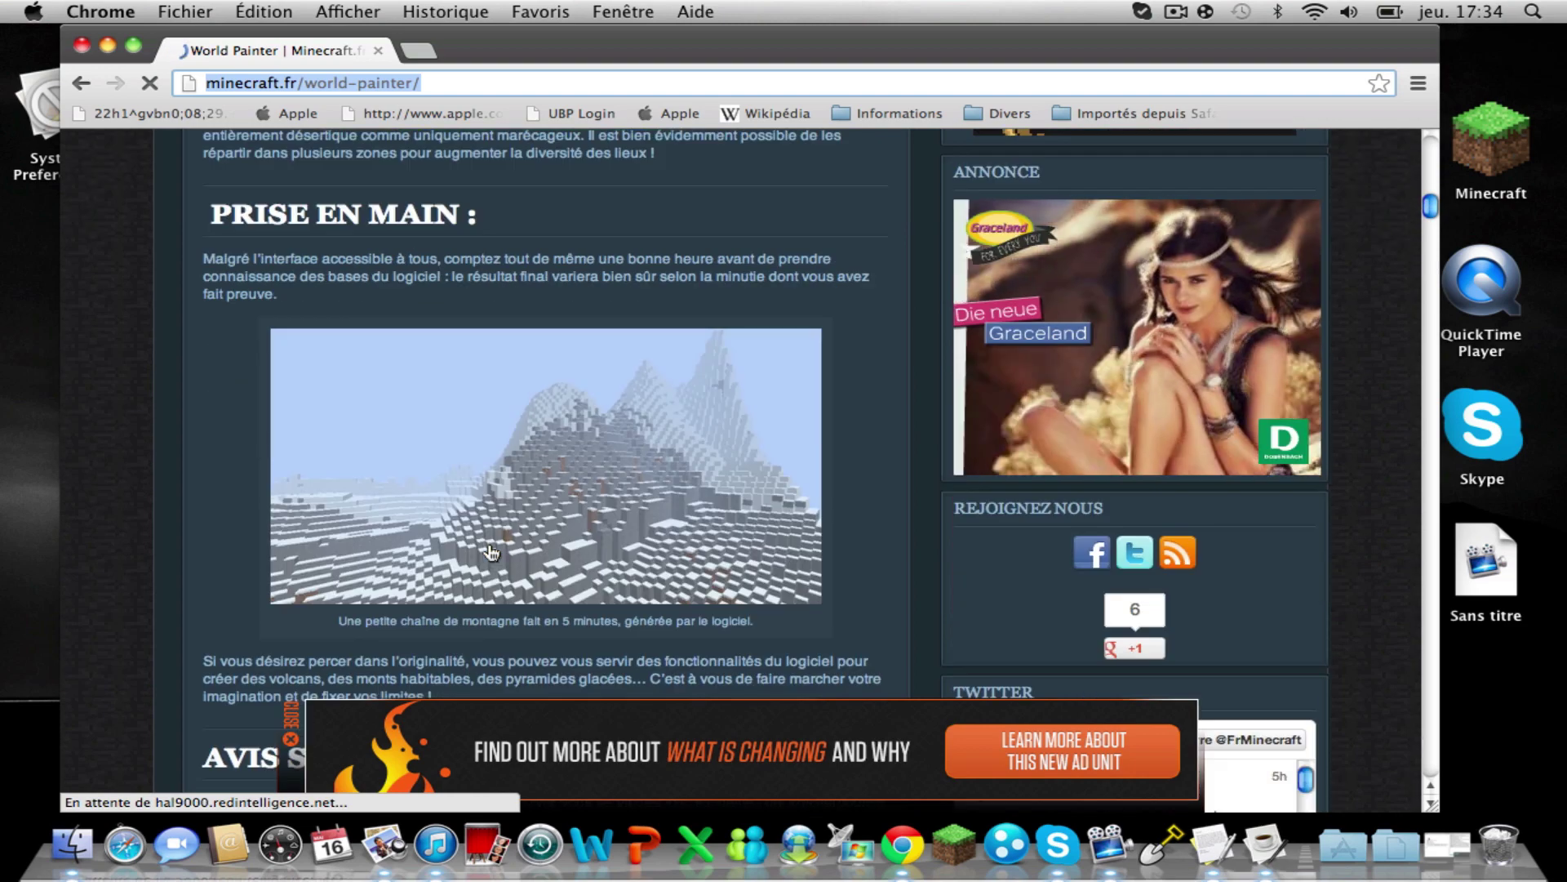
scroll(527, 490, down, 4)
scroll(527, 494, down, 6)
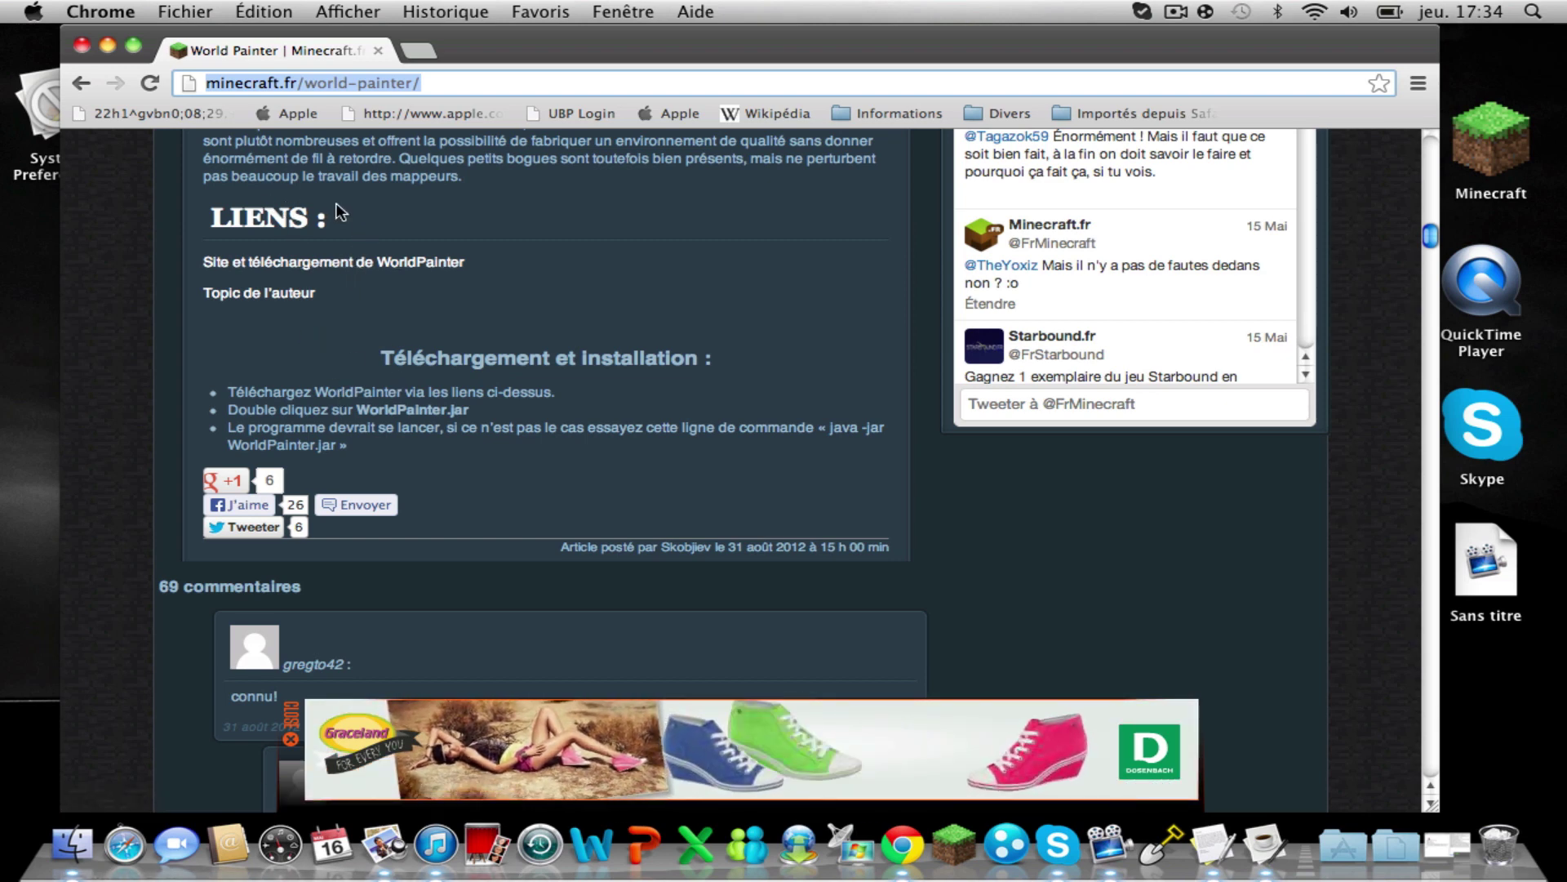
mouse_move(337, 212)
mouse_down()
mouse_move(218, 215)
mouse_move(343, 222)
mouse_up()
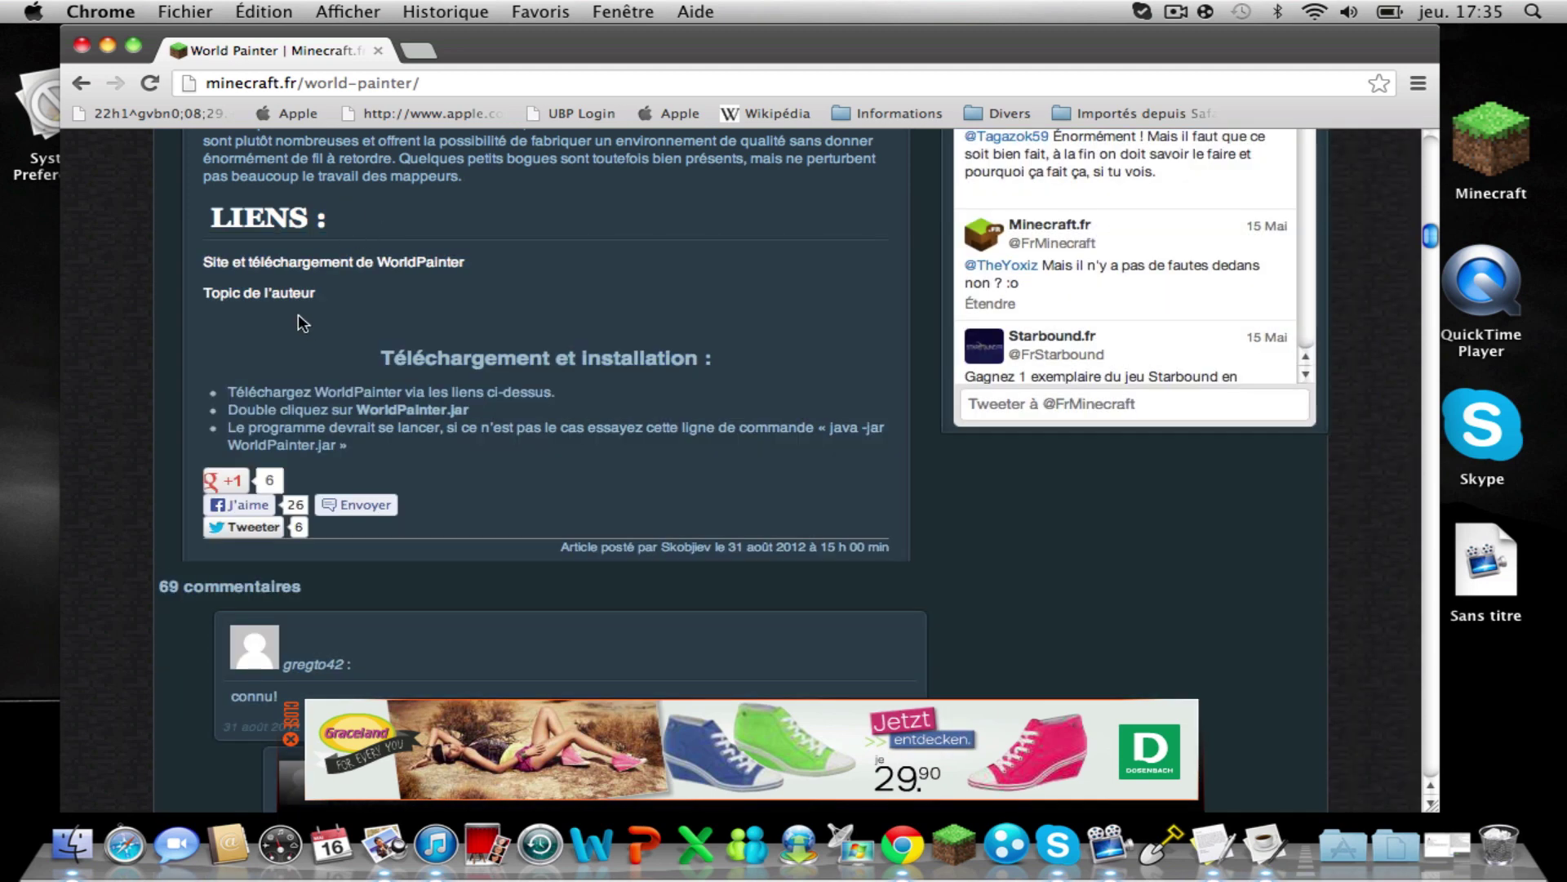
click(270, 265)
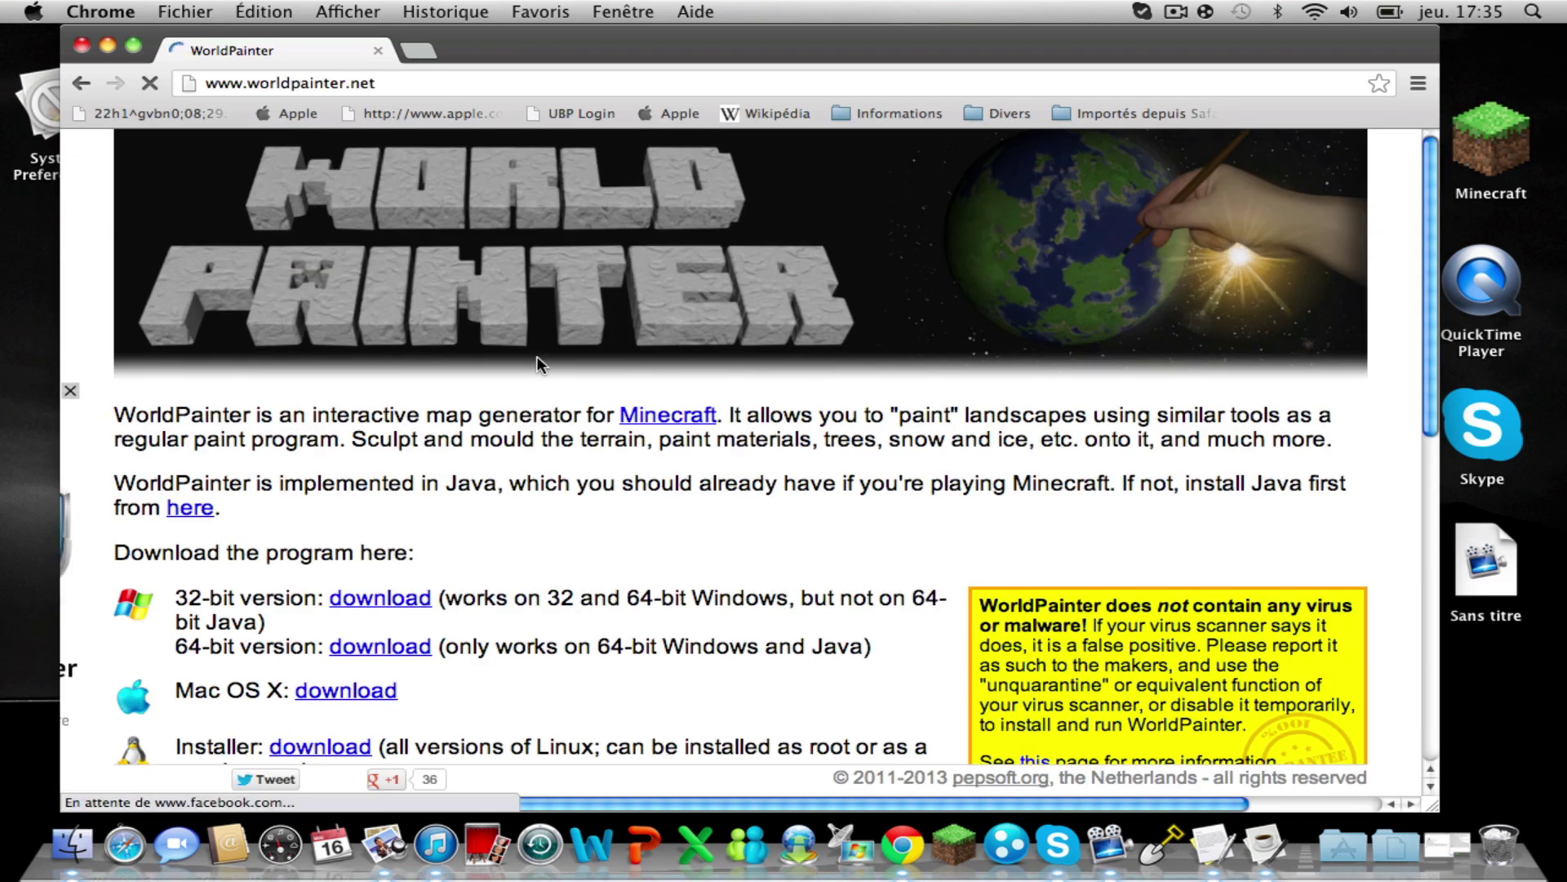
- Review the download options on worldpainter.net and start downloading the Mac OS X version
scroll(498, 507, down, 2)
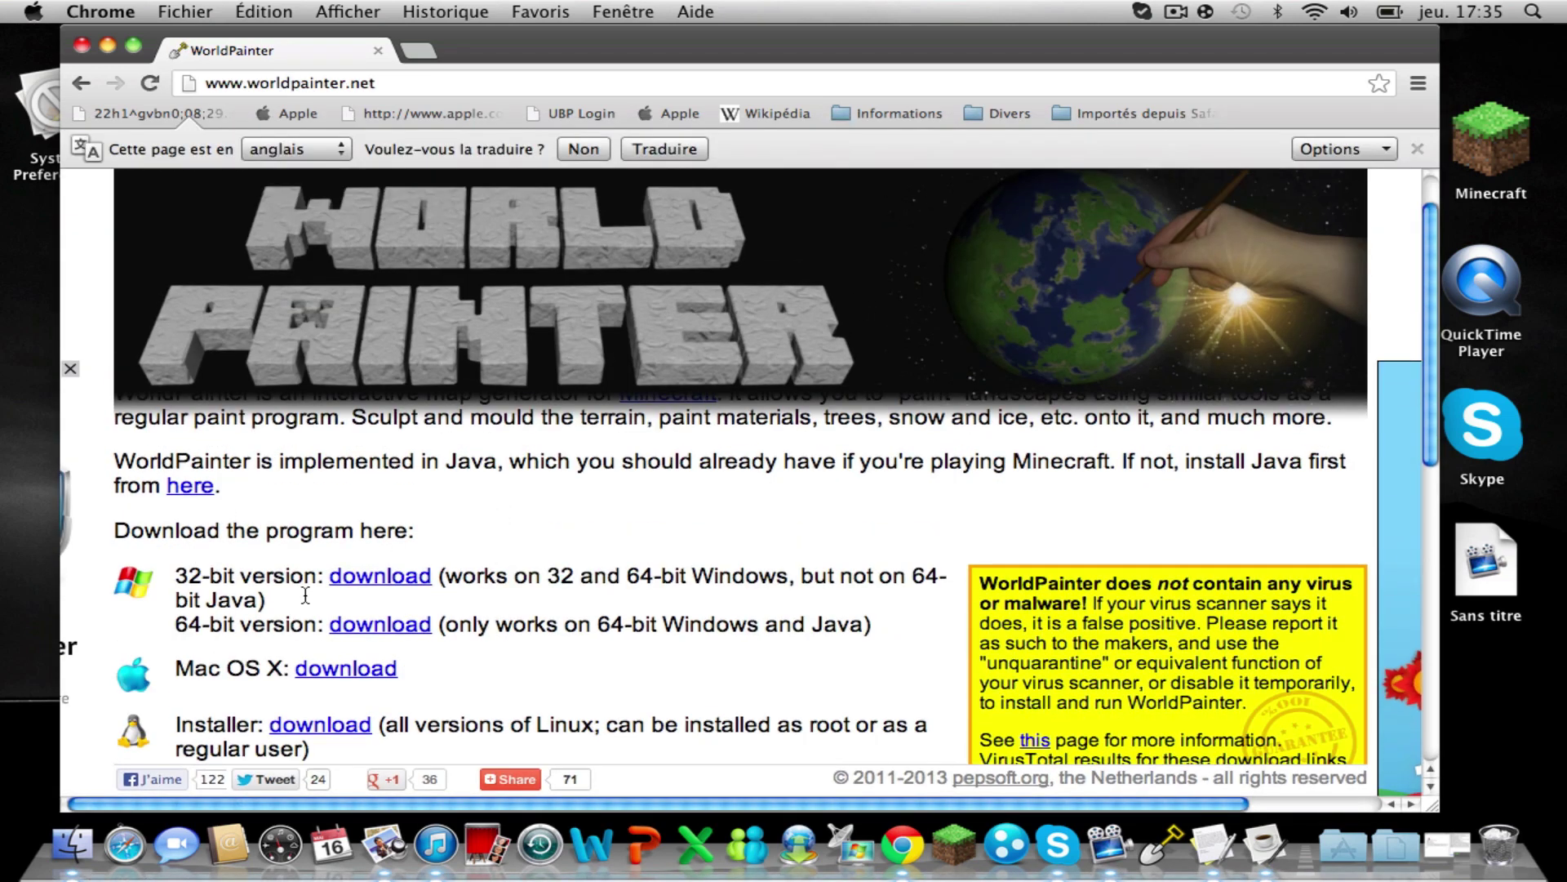
scroll(308, 601, down, 4)
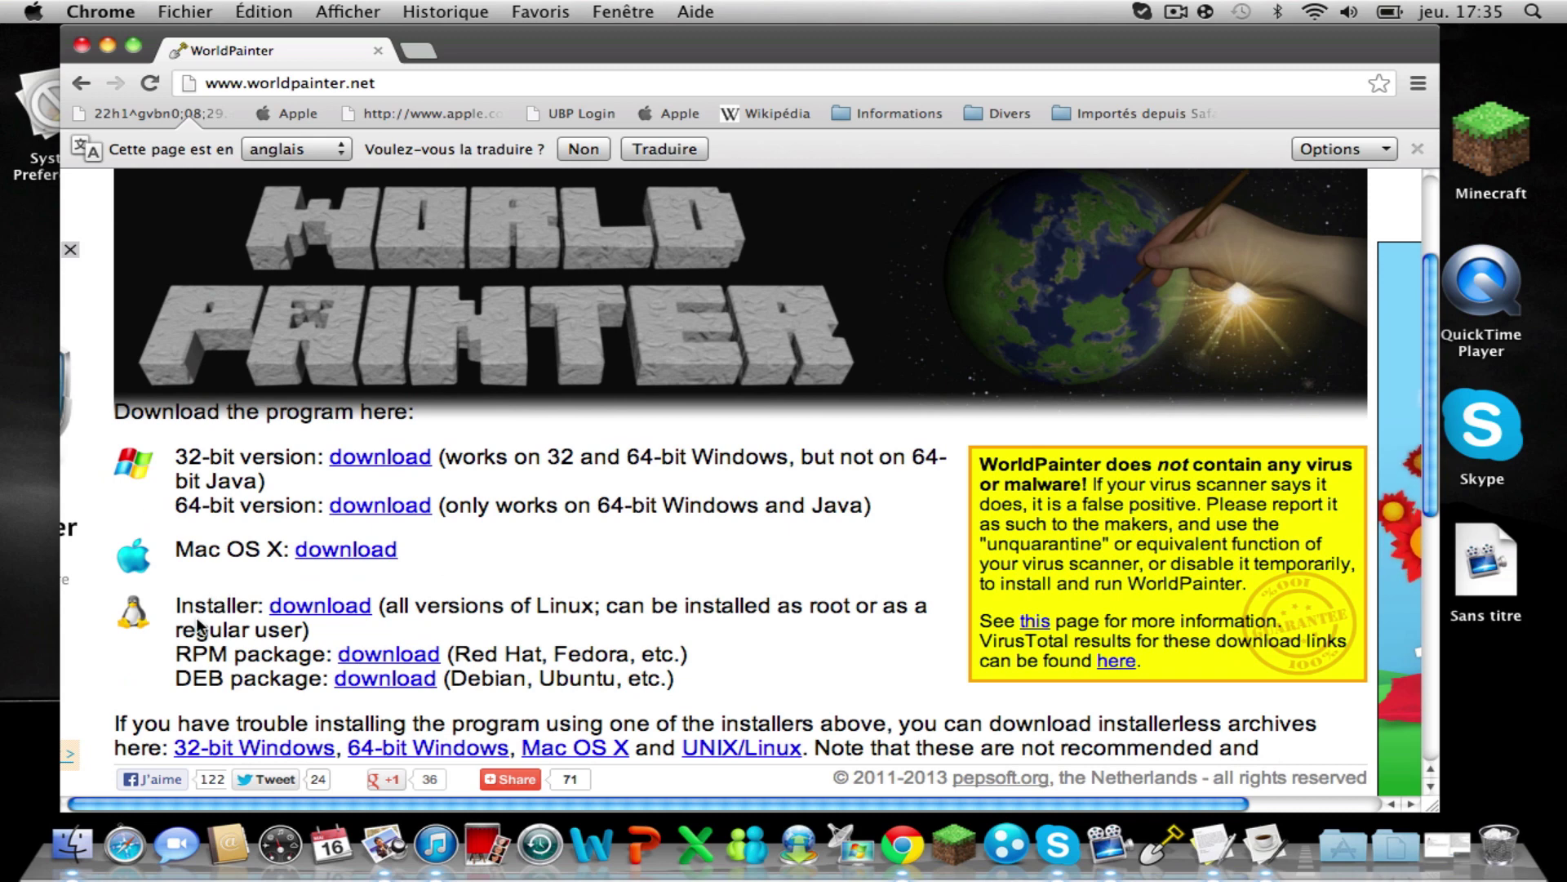
scroll(219, 600, down, 6)
scroll(197, 622, up, 7)
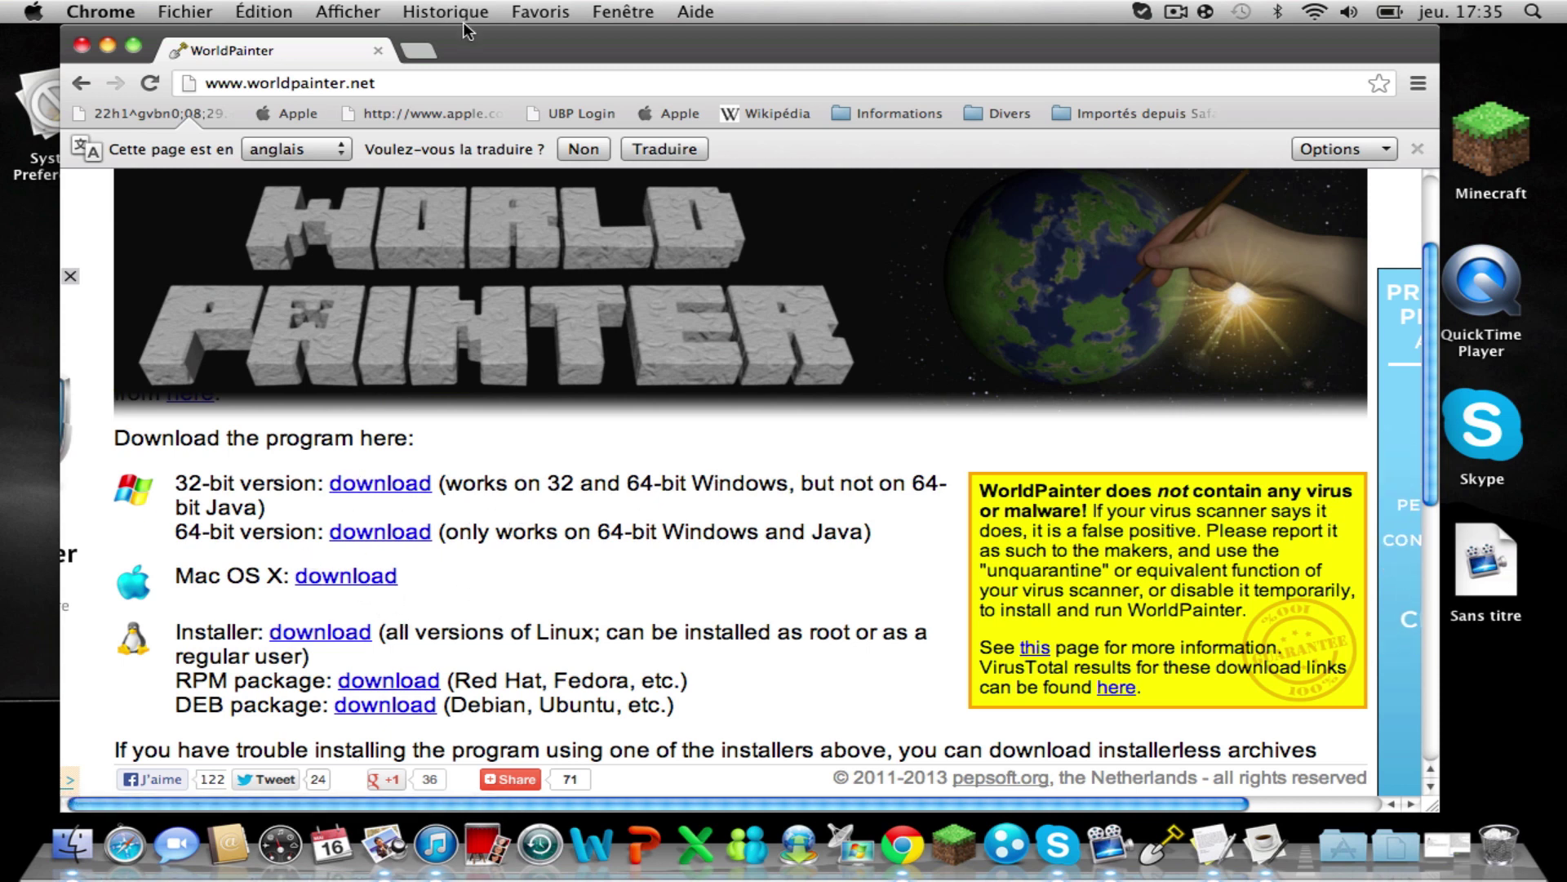
drag(463, 27, 530, 27)
click(412, 576)
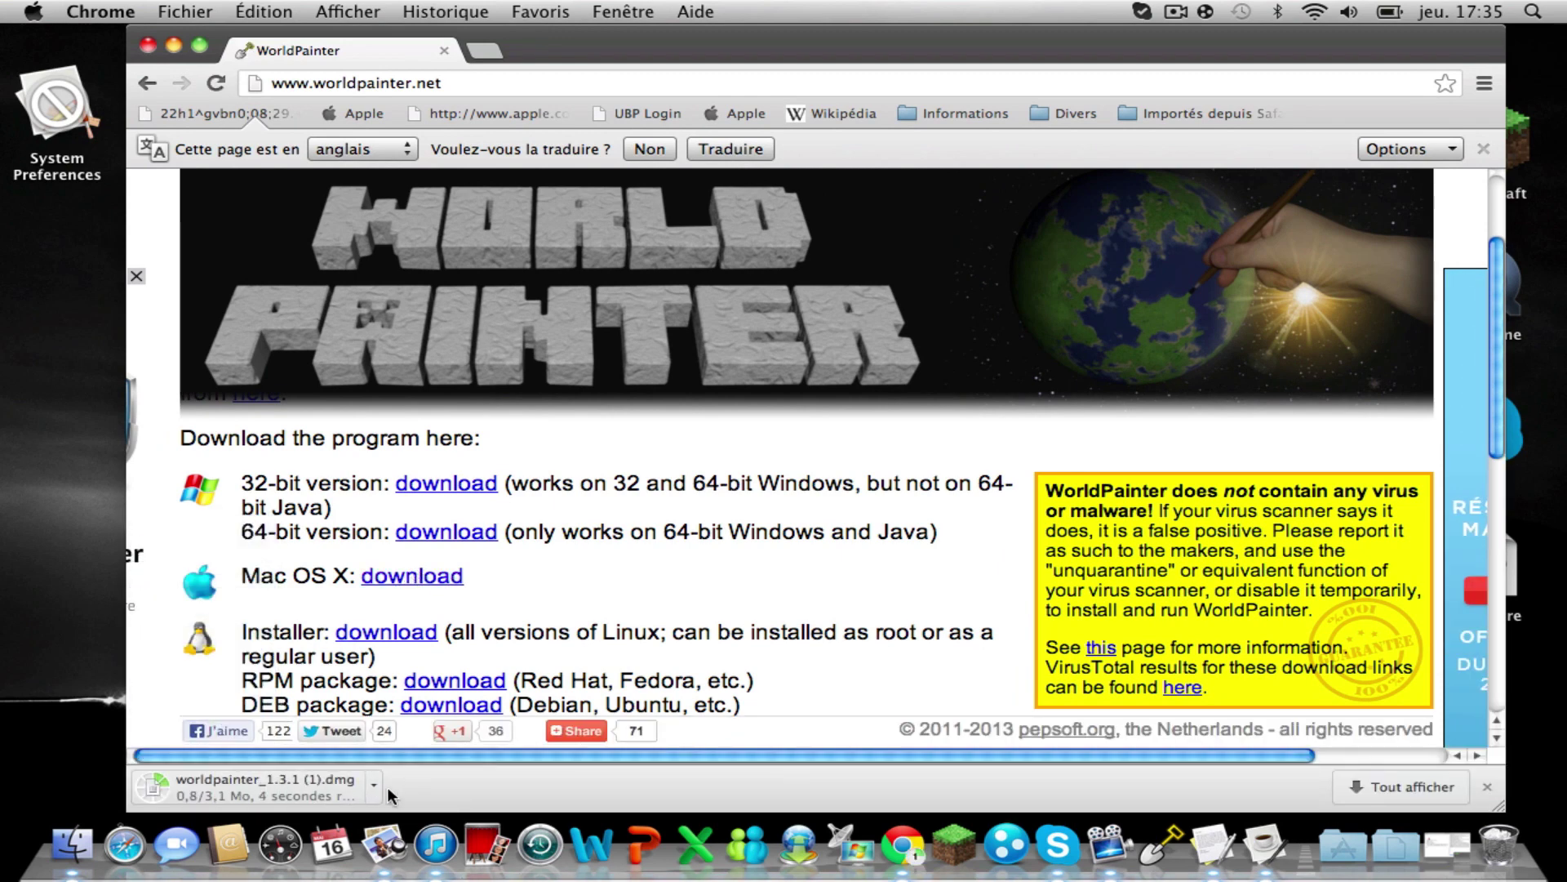
- Cancel the WorldPainter download and close the browser window
click(374, 786)
click(426, 790)
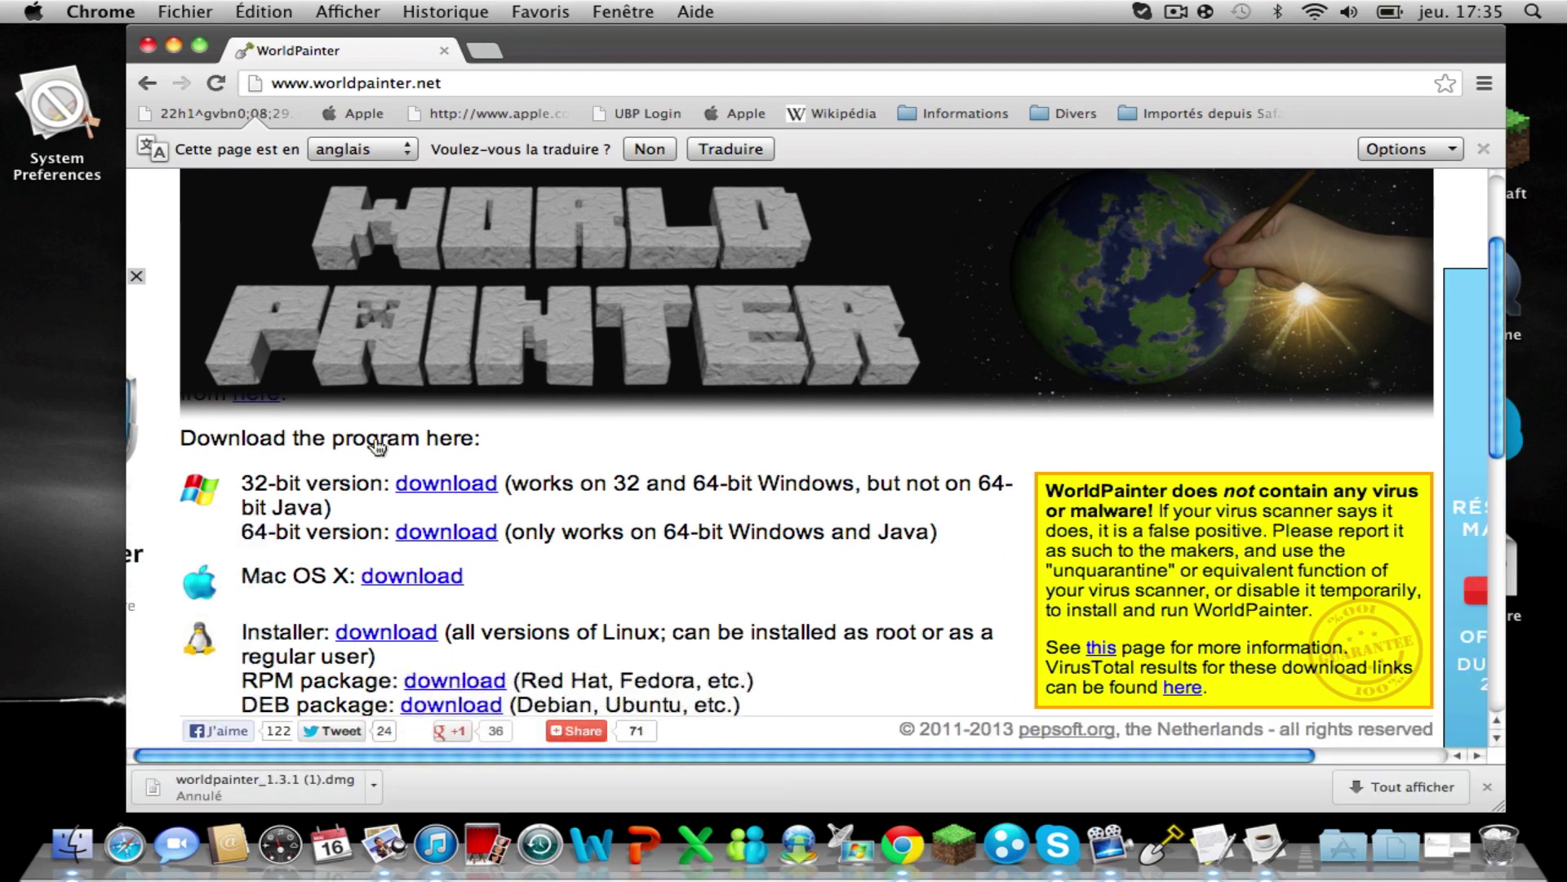
click(148, 46)
- Open worldpainter_1.3.1.dmg on the desktop, launch WorldPainter Installer despite the download warning, and close the disk image window
mouse_move(200, 112)
mouse_down()
mouse_move(174, 204)
mouse_move(232, 178)
mouse_move(222, 111)
mouse_up()
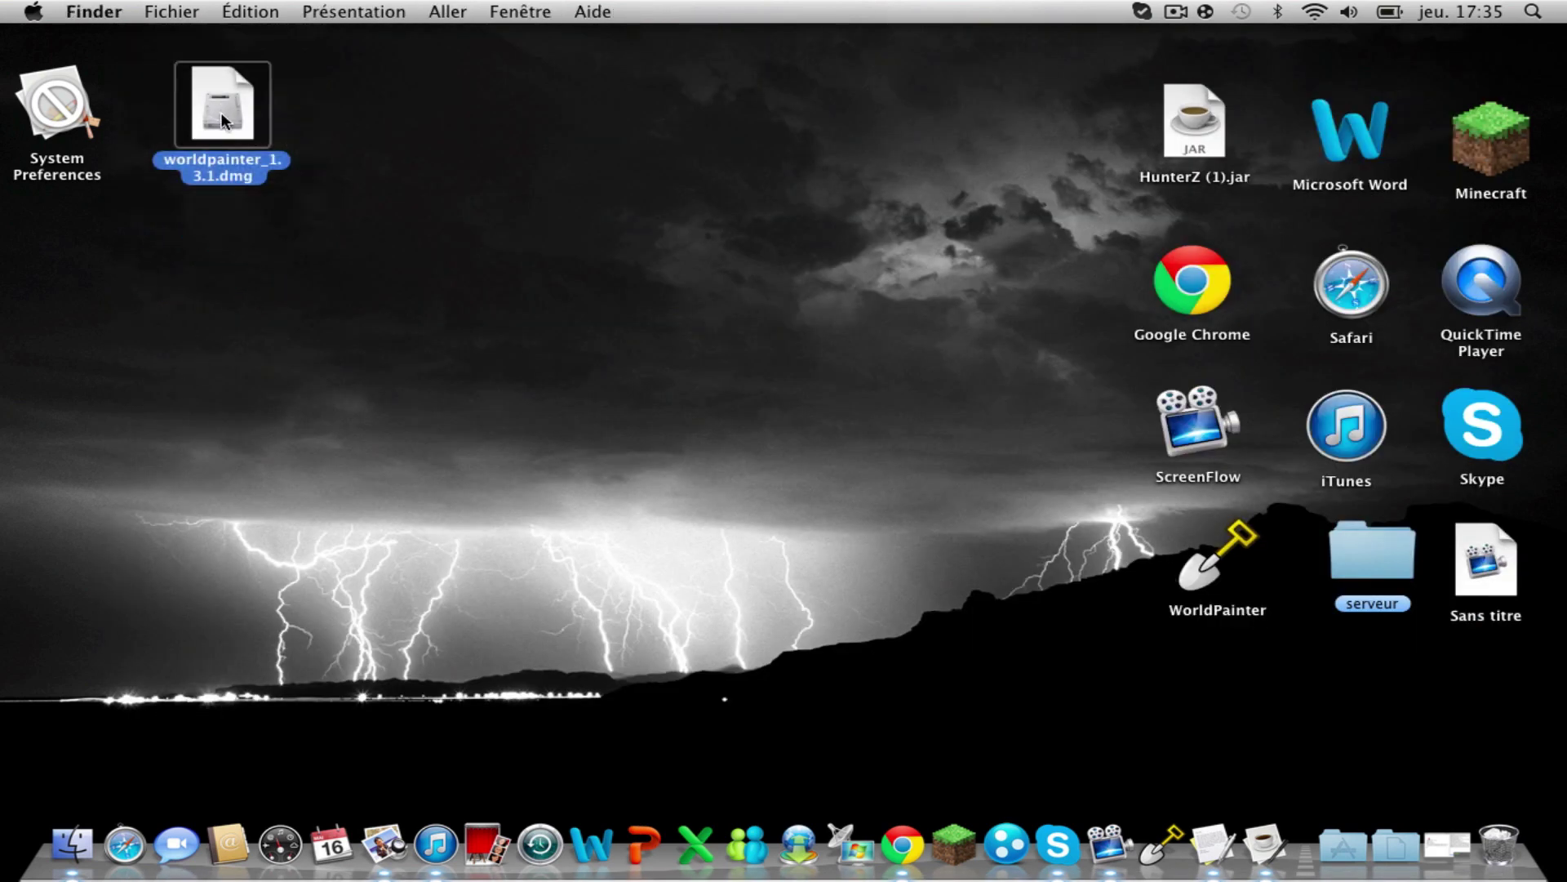
double_click(221, 114)
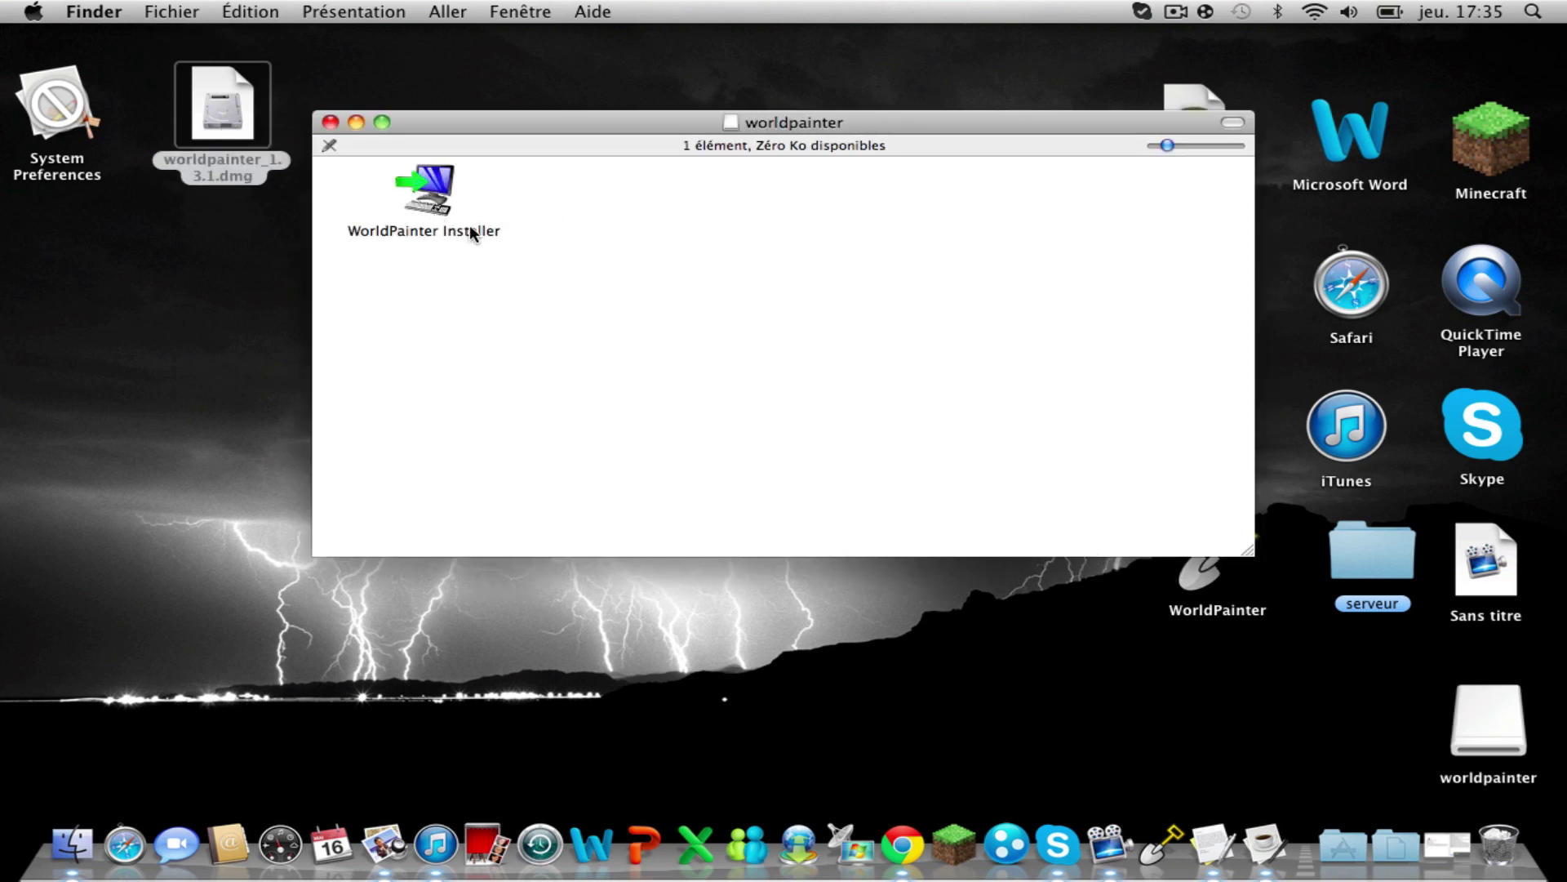
double_click(431, 204)
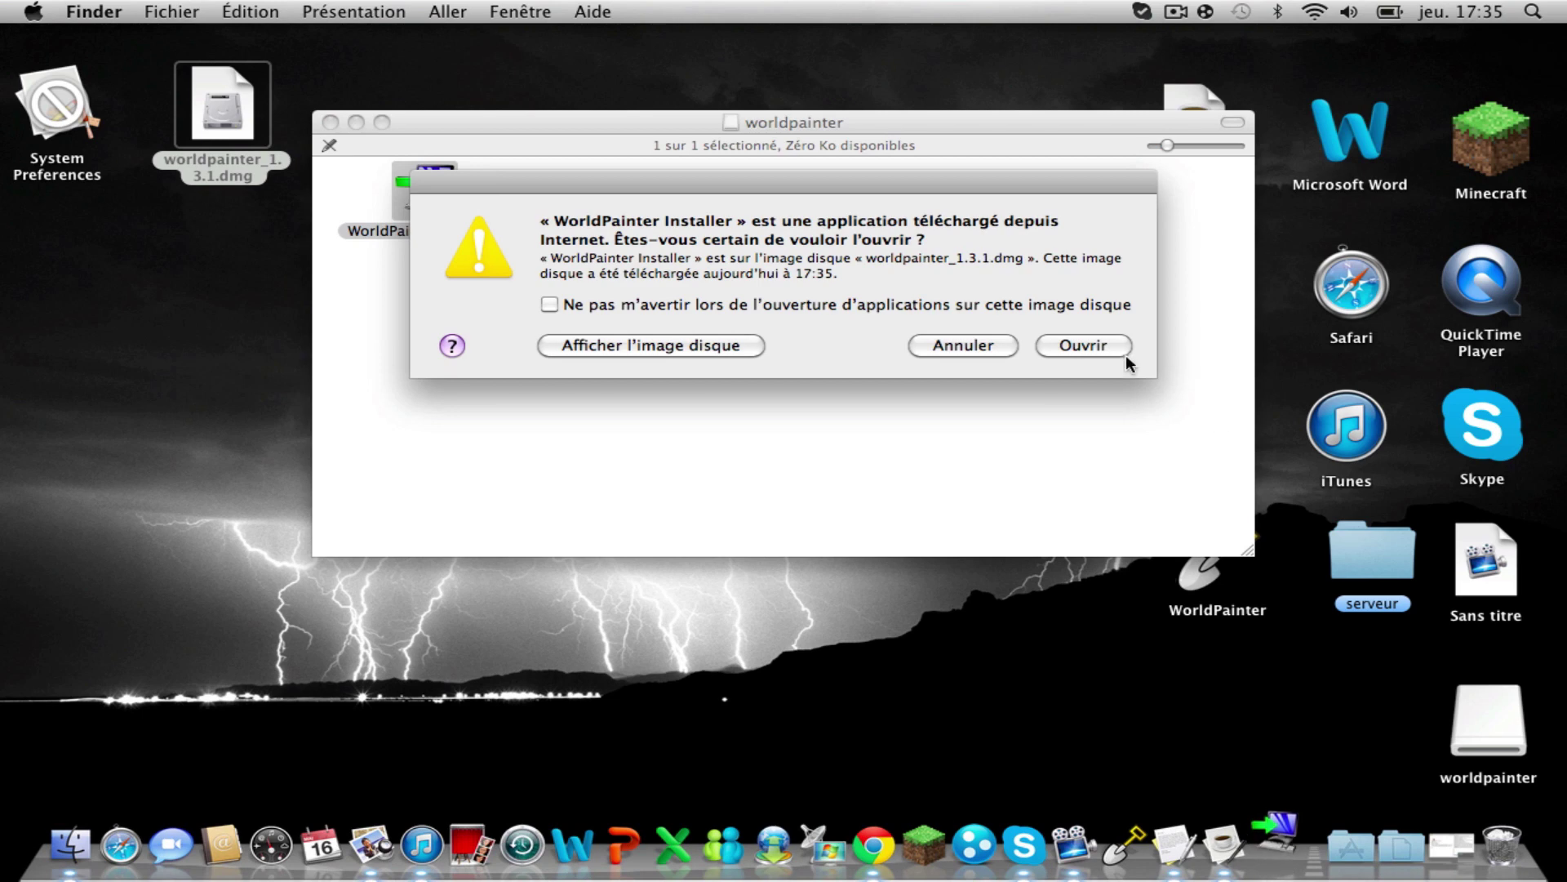
click(1125, 354)
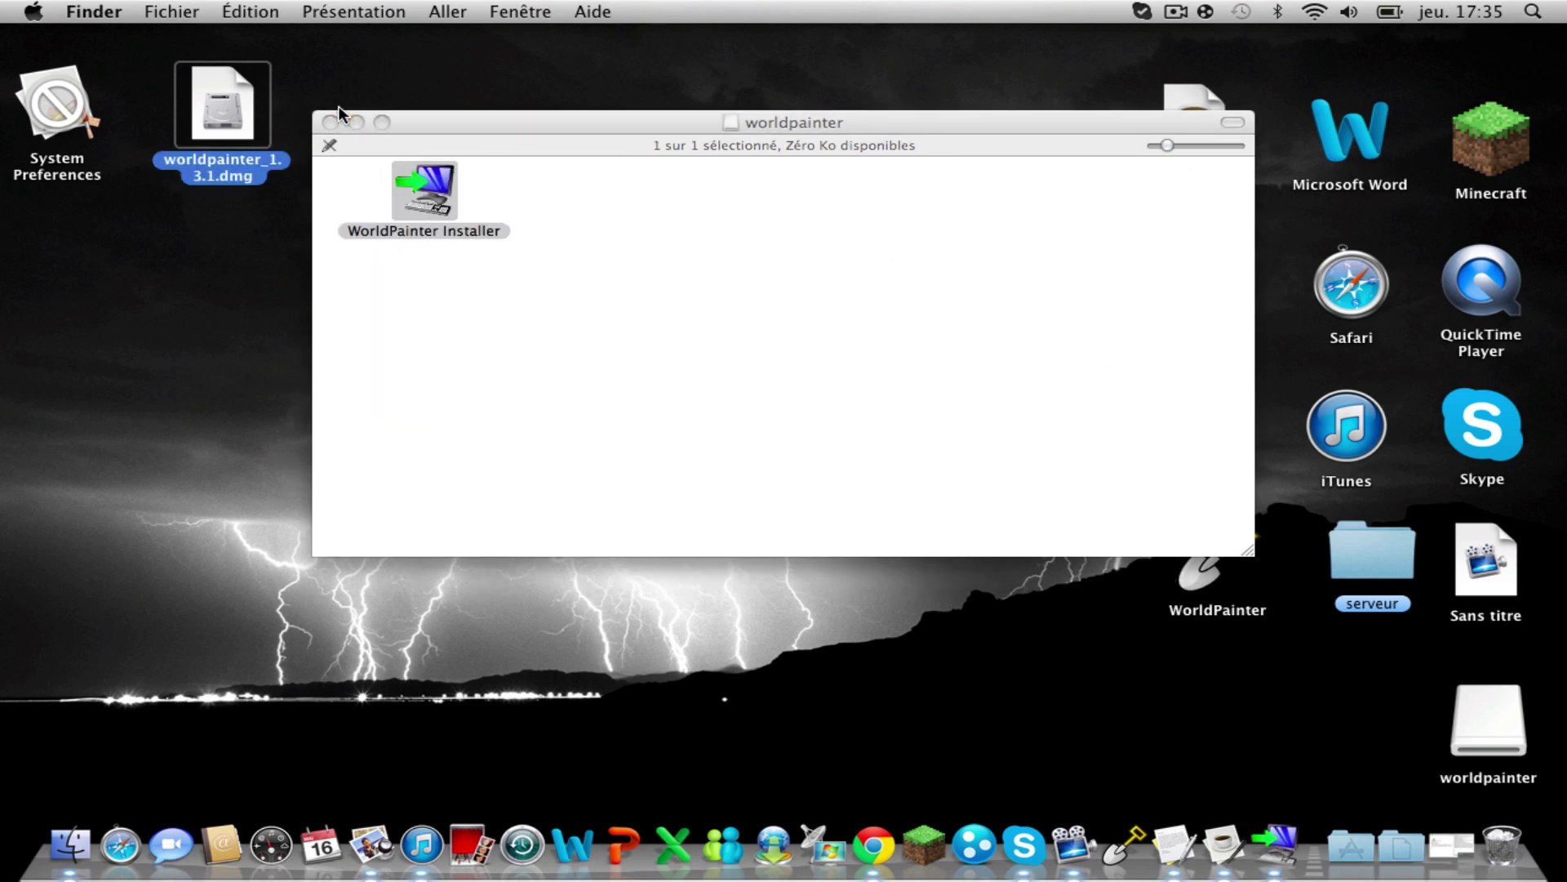
click(330, 122)
click(343, 274)
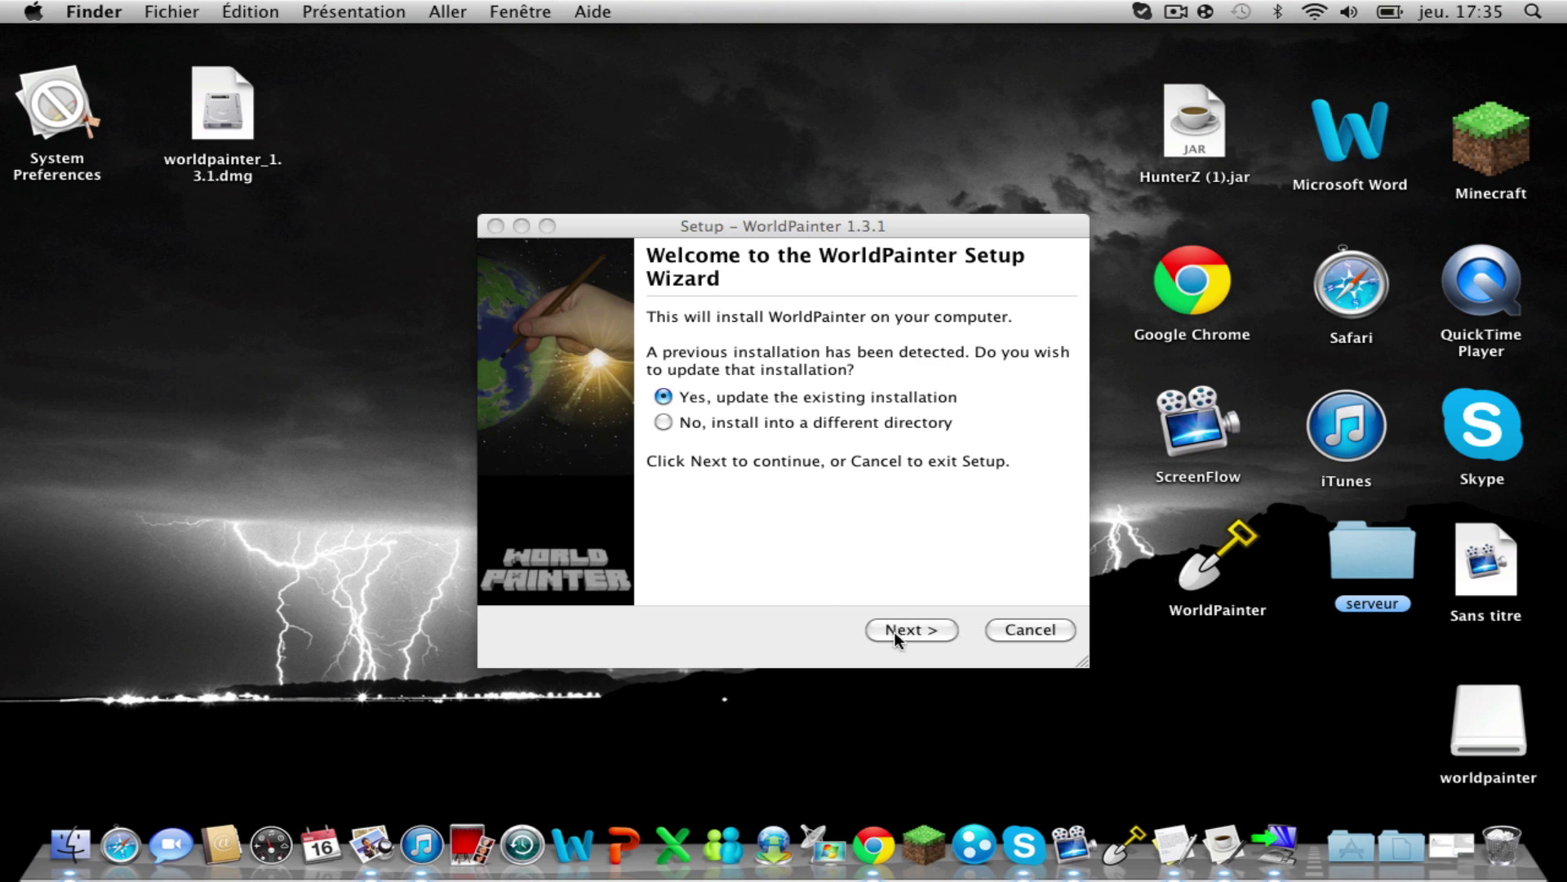
- Install WorldPainter 1.3.1 as an update of the existing installation, keep the *.world file association, and finish the setup
click(913, 622)
click(914, 625)
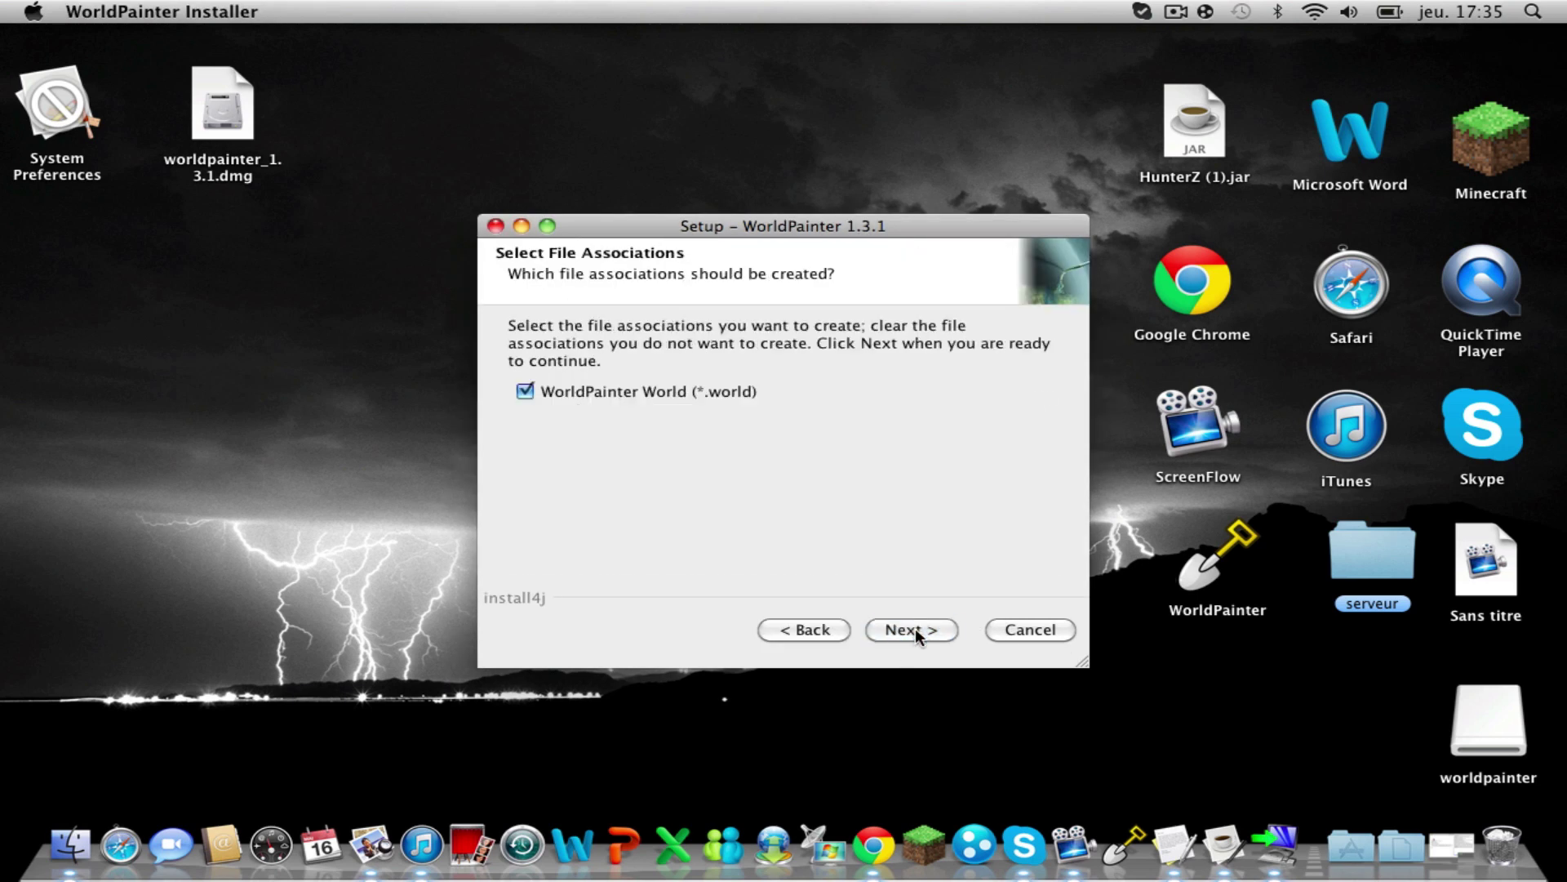
click(918, 631)
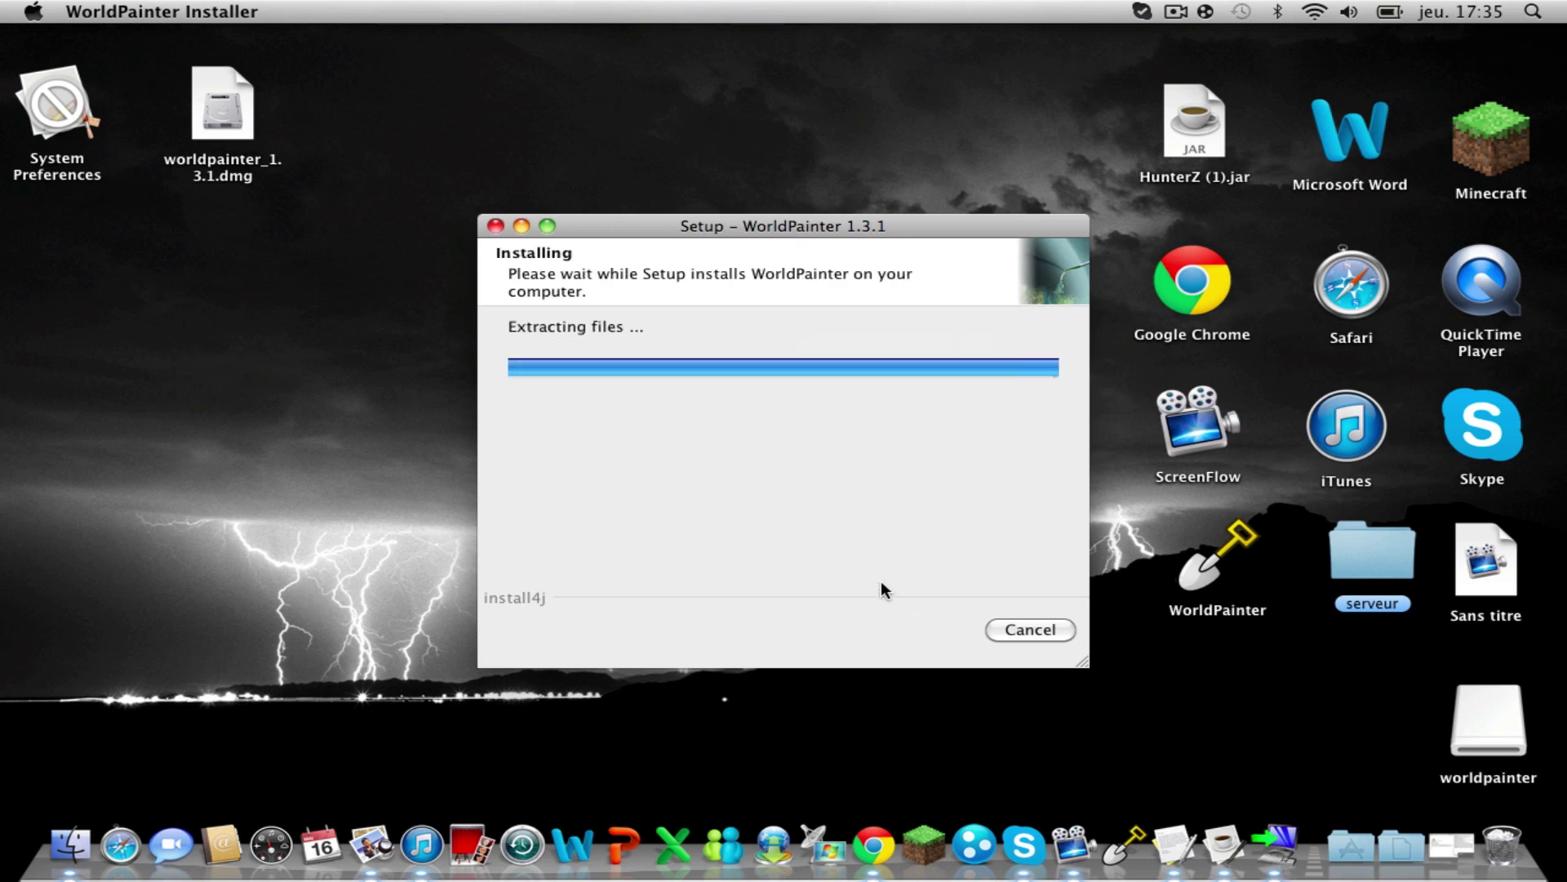
click(1028, 626)
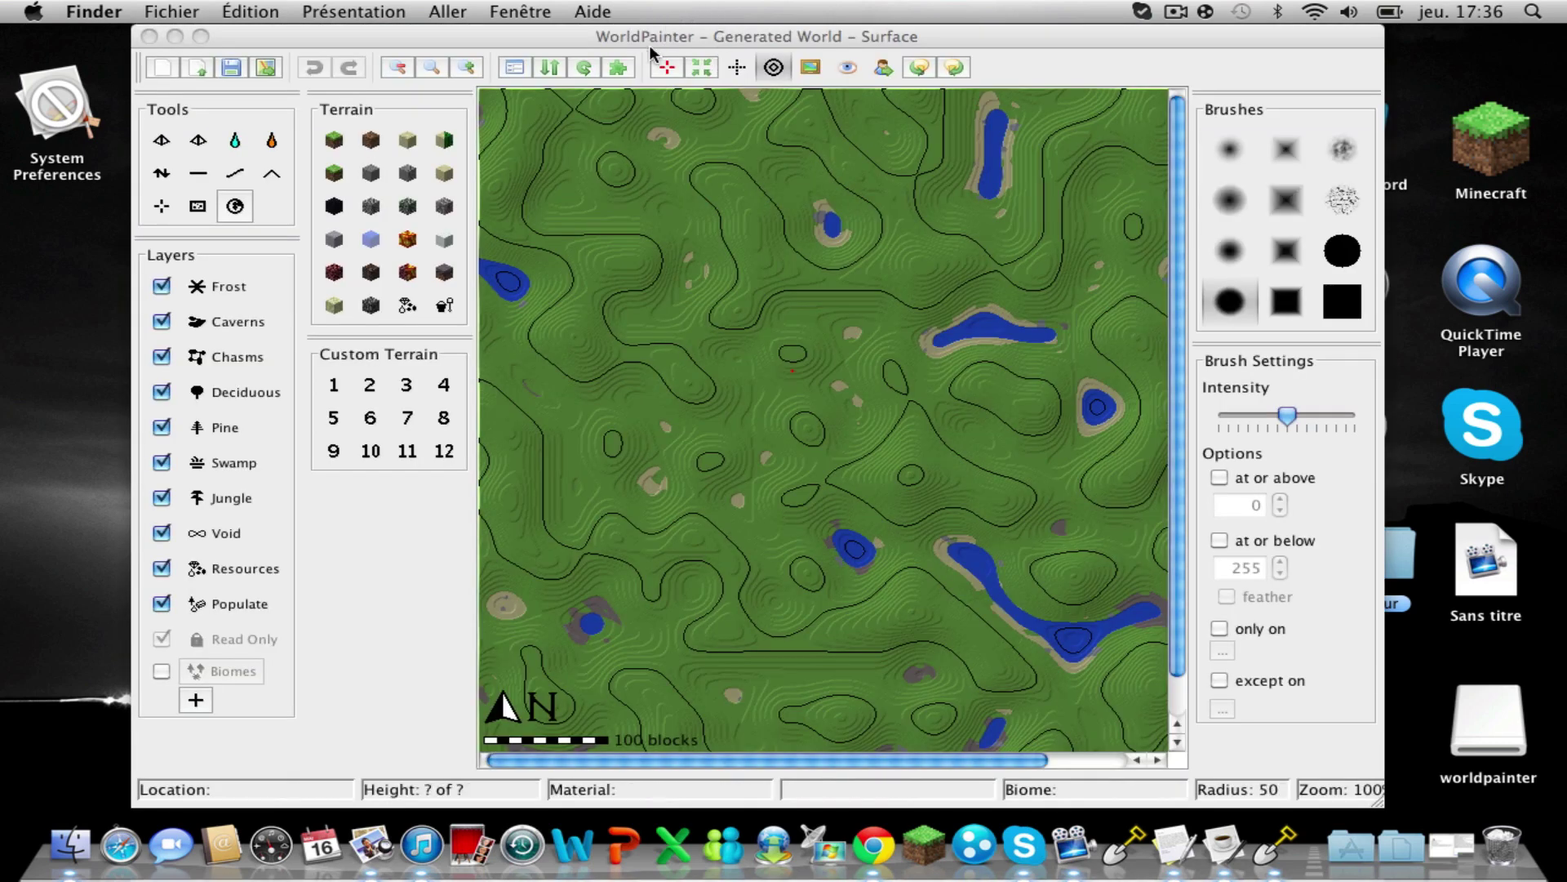
- In WorldPainter, define custom terrain 2 as Dirt and paint a patch of it on the western part of the map
click(650, 52)
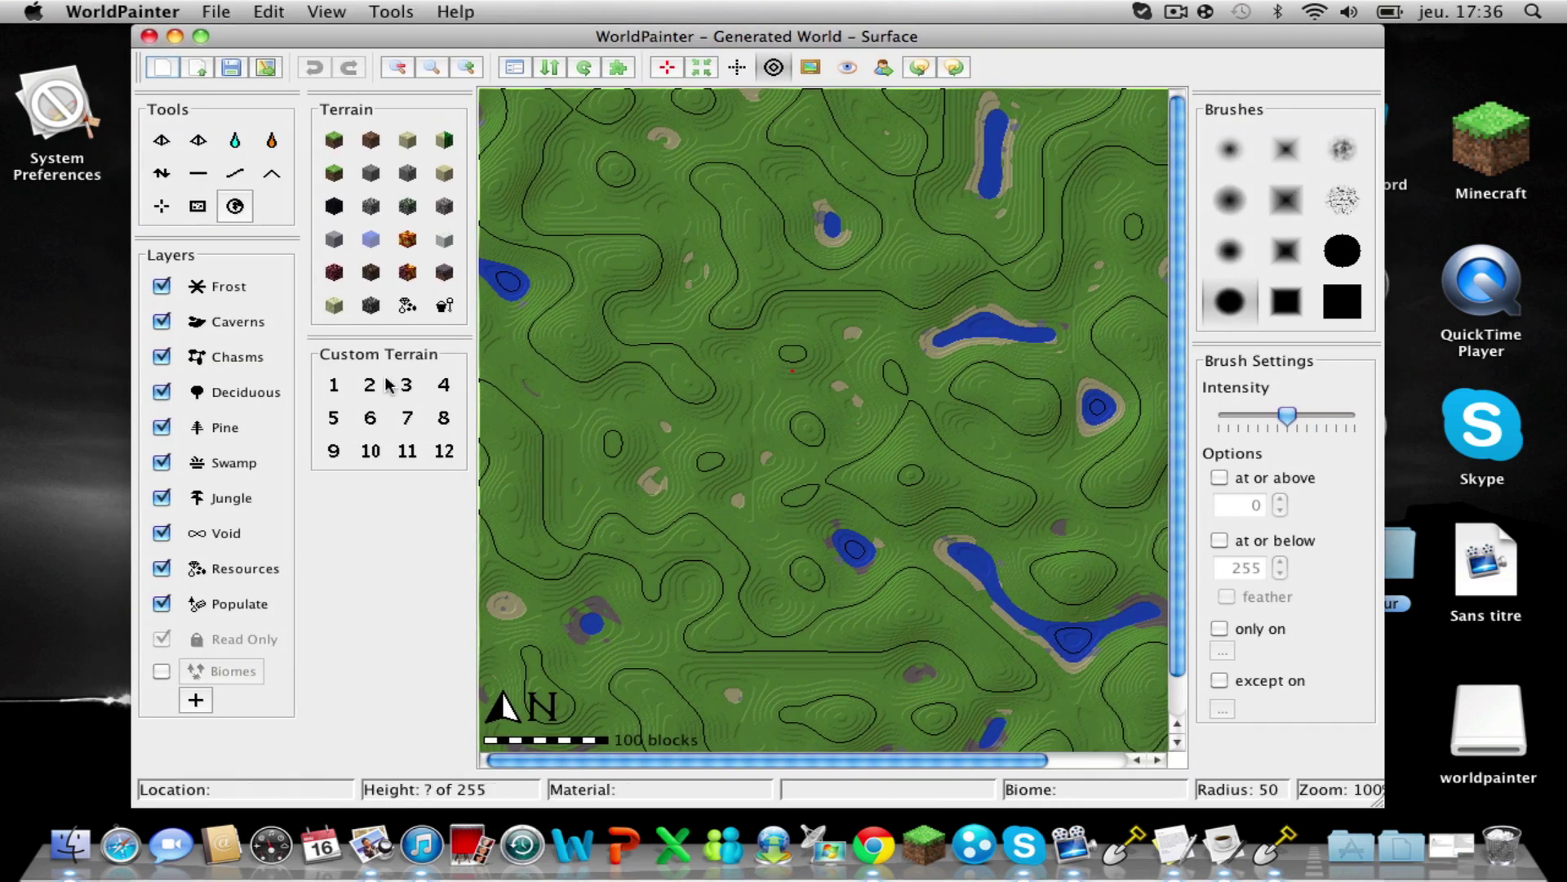
click(370, 385)
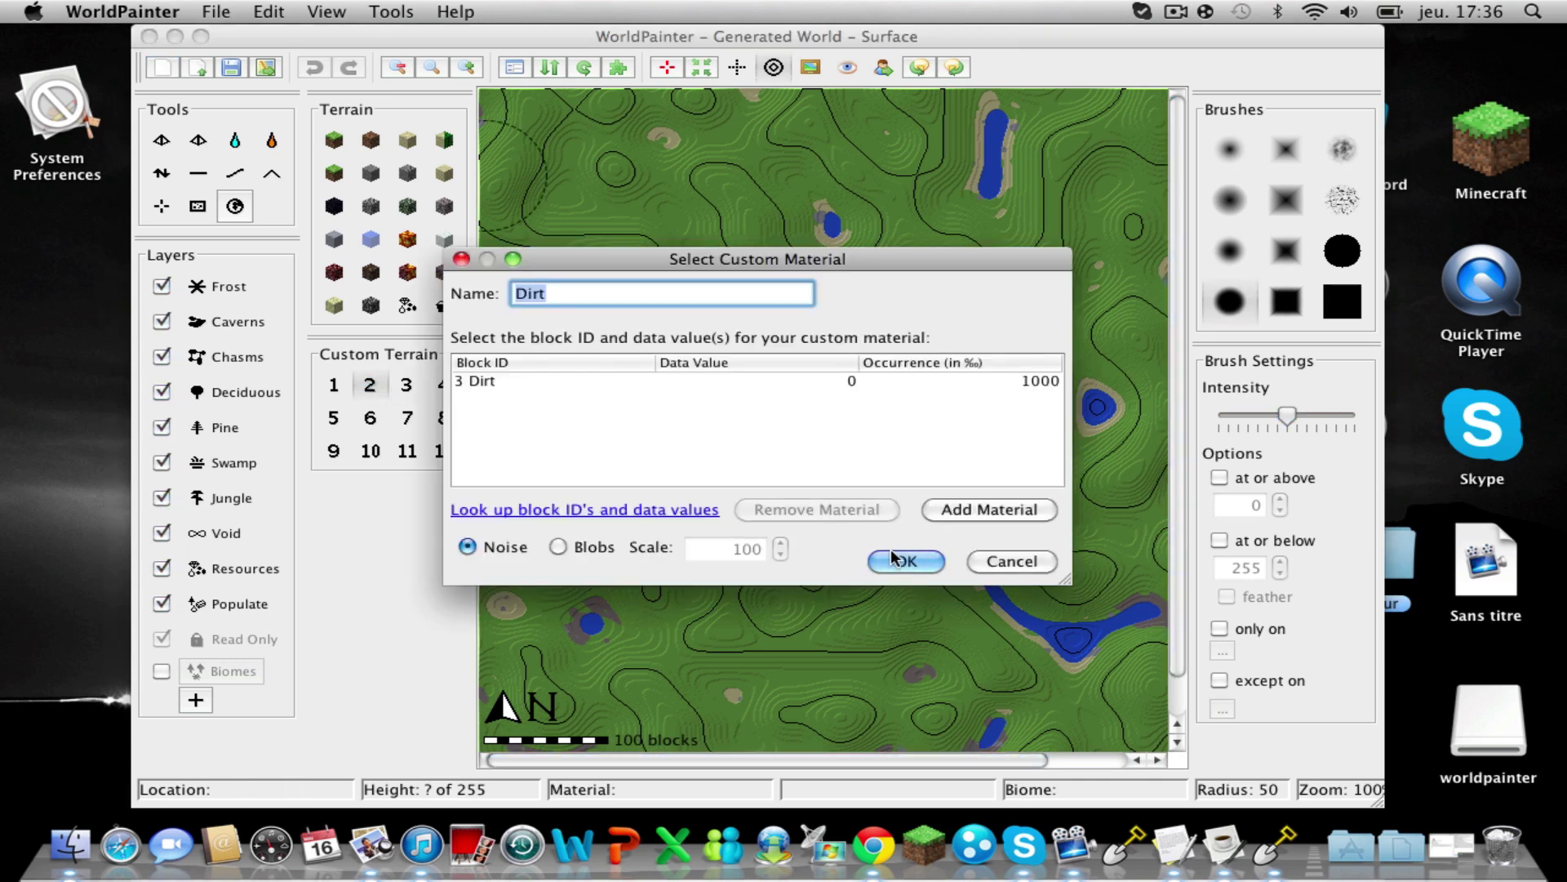
click(905, 561)
click(638, 426)
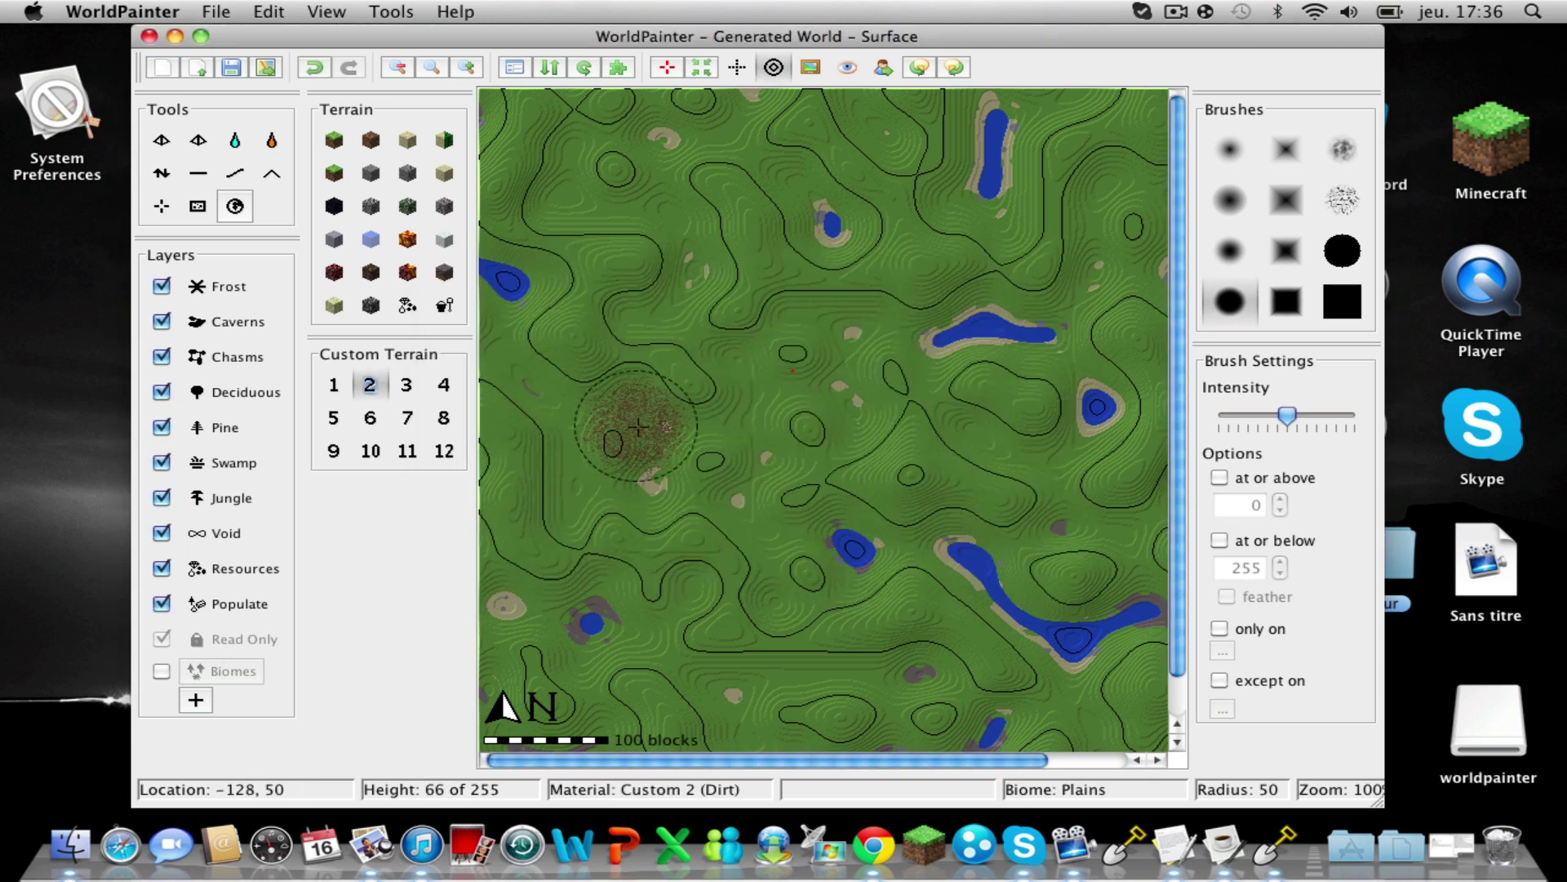
- Extend the dirt patch north and northeast with the custom terrain 2 brush, and define custom terrain 3 as Dirt
mouse_move(639, 425)
mouse_down()
mouse_move(766, 367)
mouse_move(769, 319)
mouse_move(719, 384)
mouse_move(646, 294)
mouse_move(744, 280)
mouse_up()
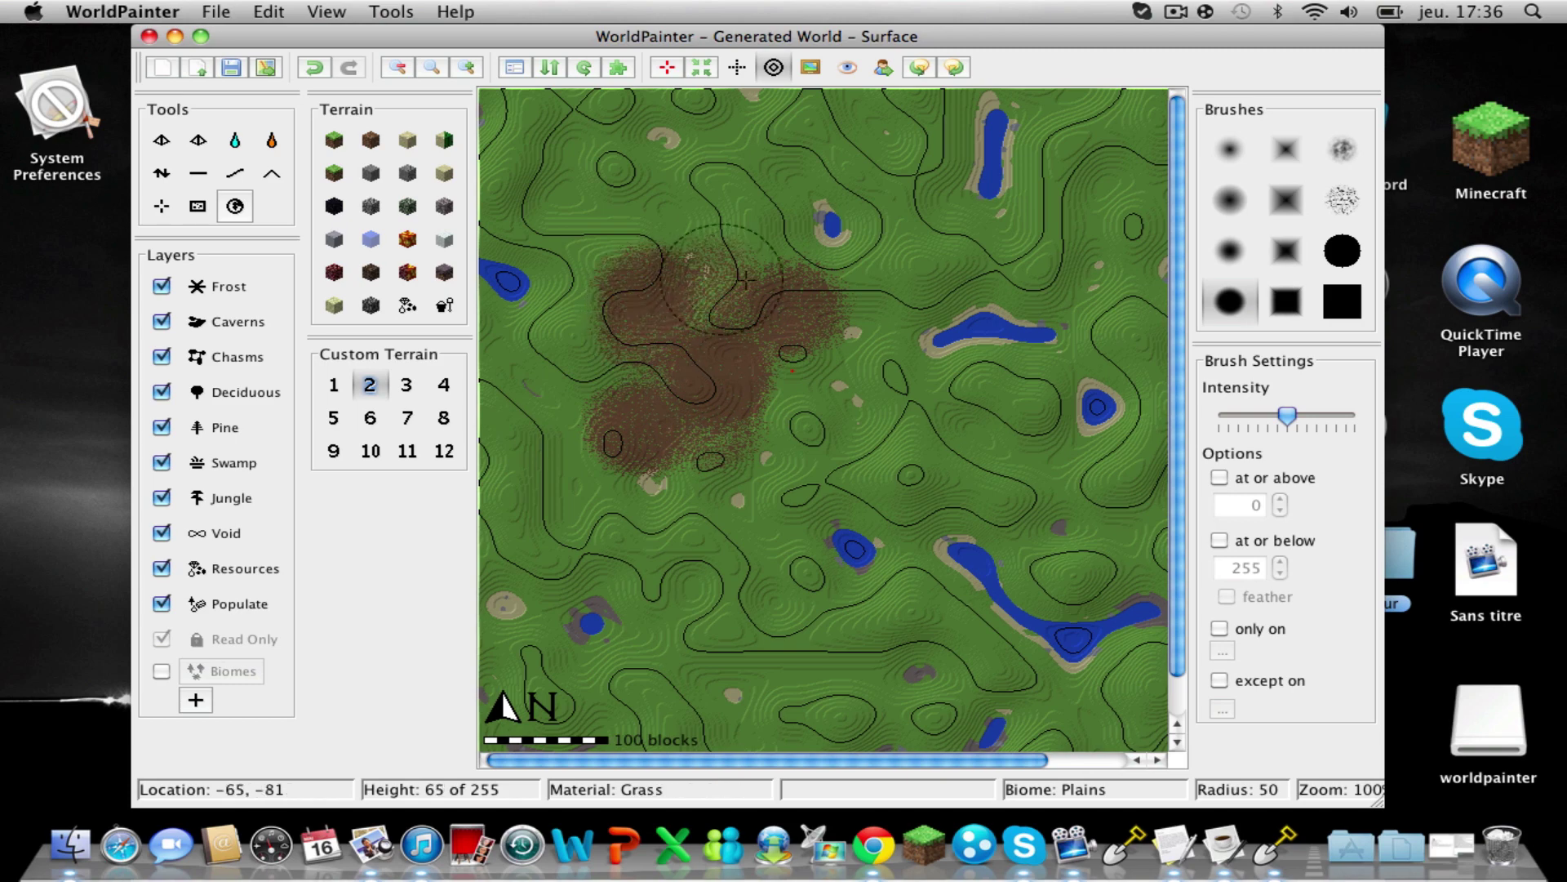
click(407, 384)
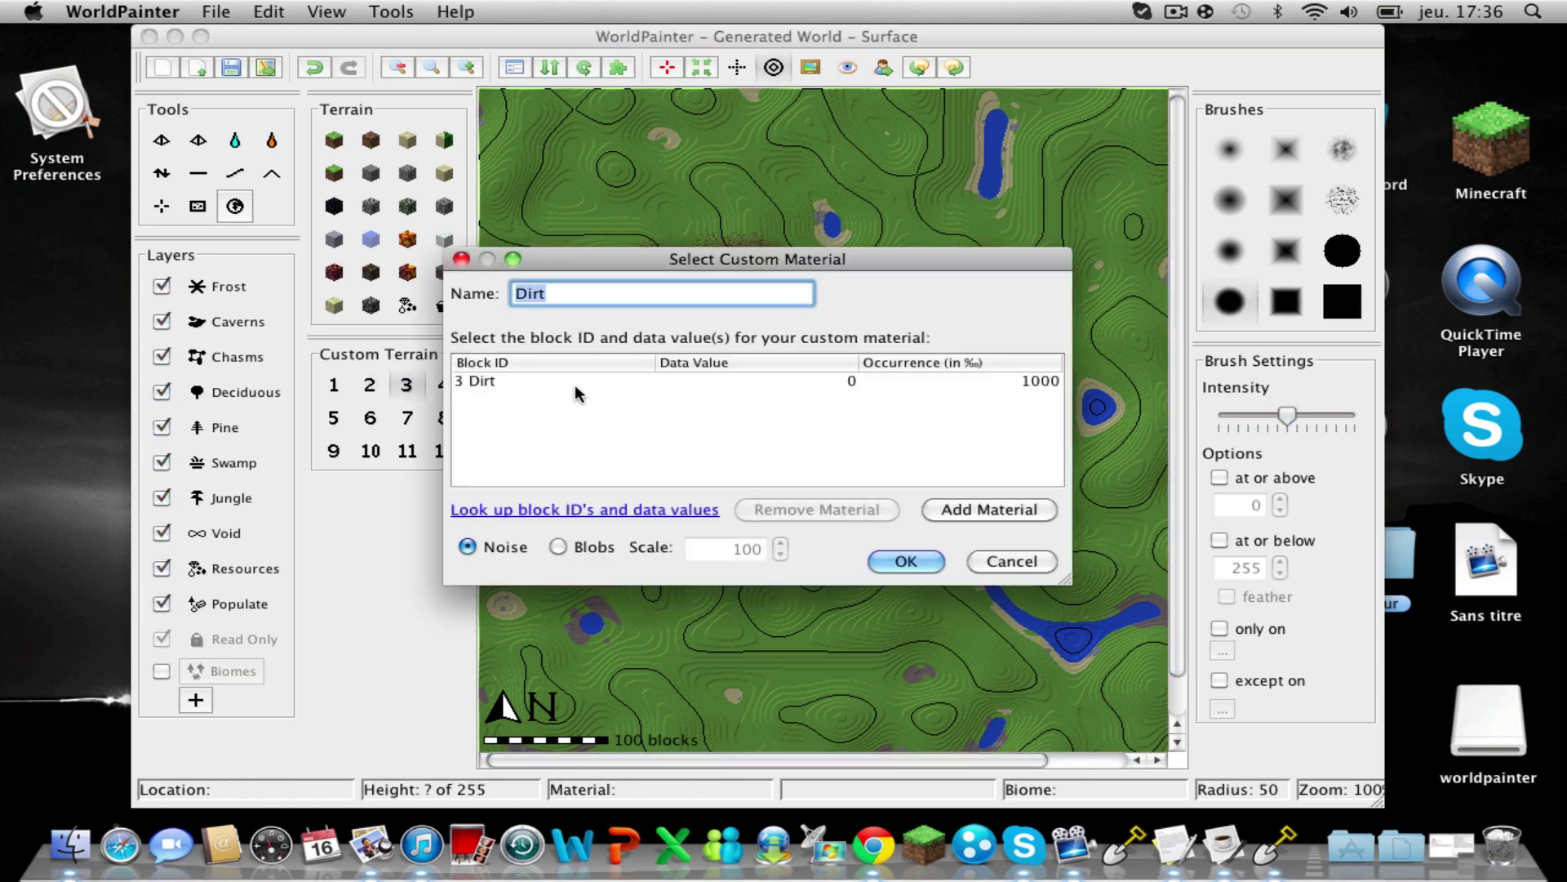
click(908, 560)
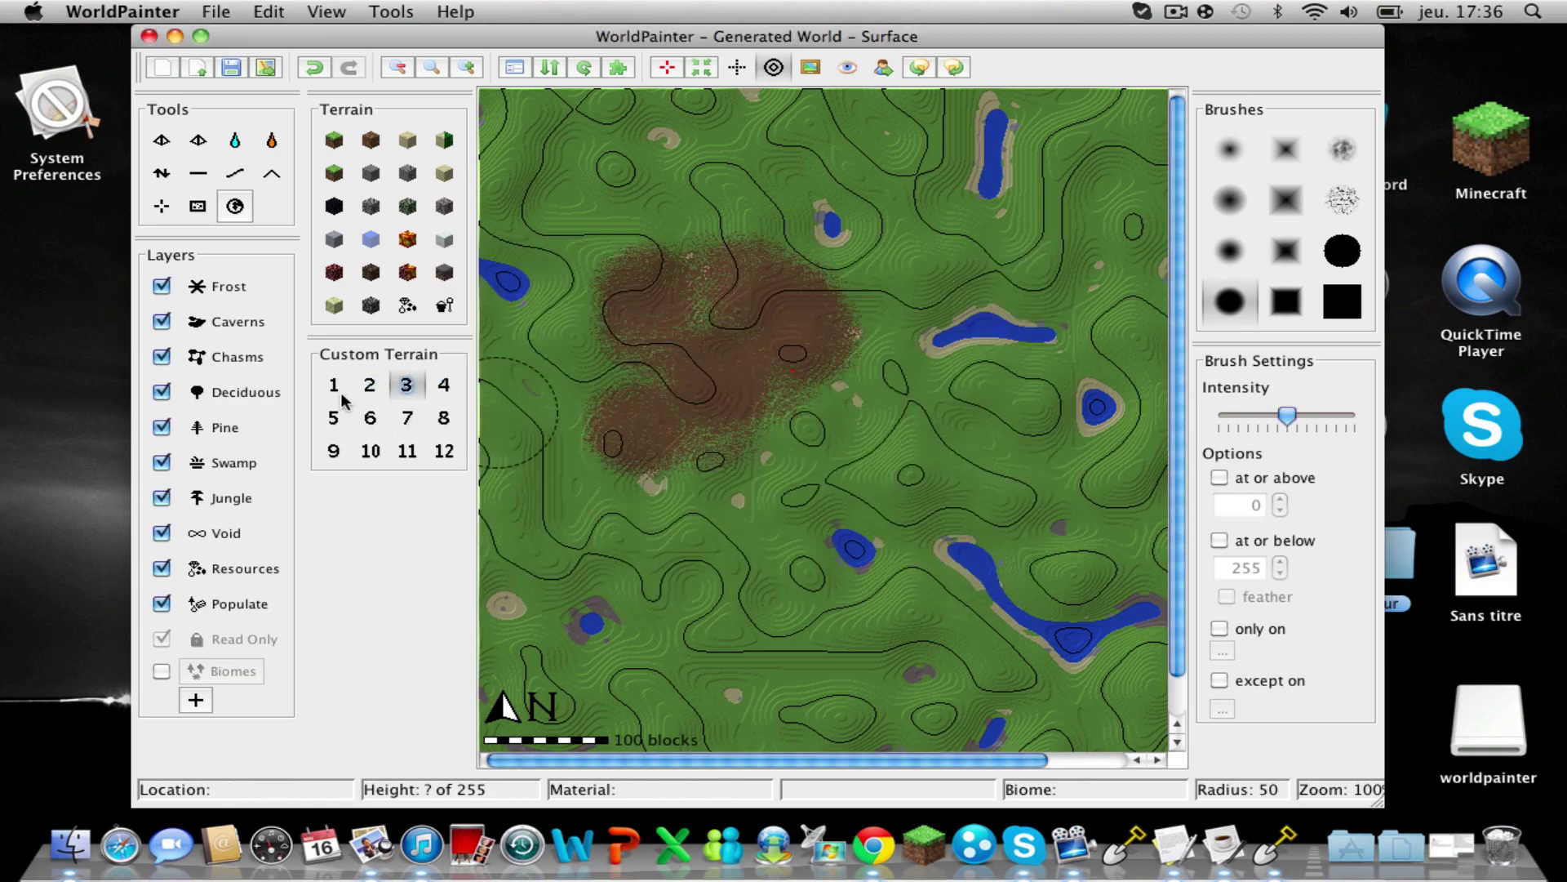
- Raise square pyramids on the dirt patch and near the lake east of it, and close the world without saving
click(197, 139)
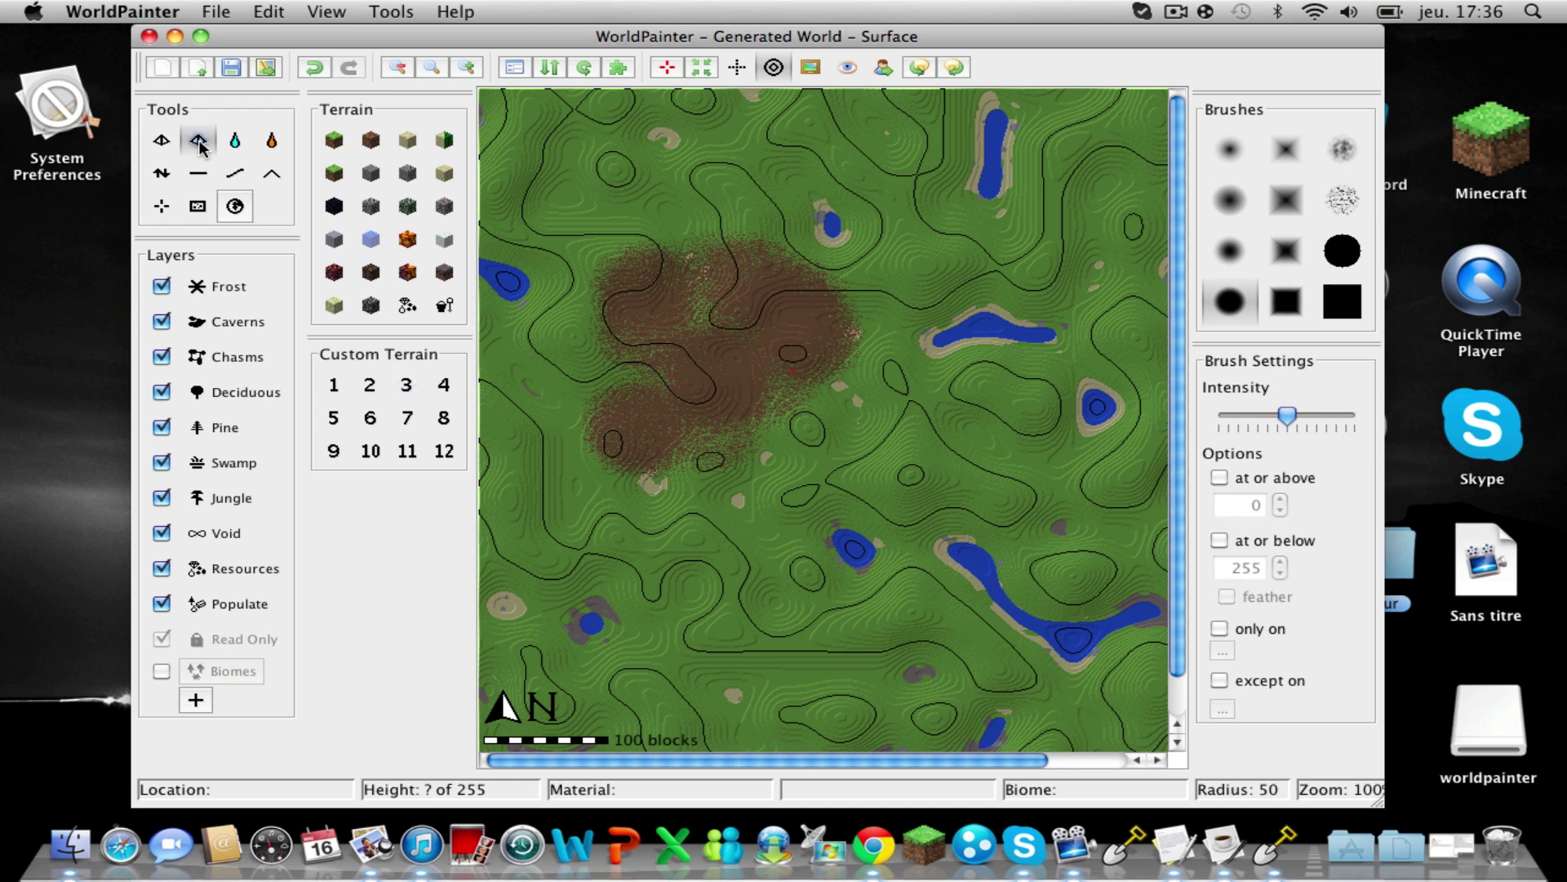
drag(788, 331, 789, 330)
click(1347, 296)
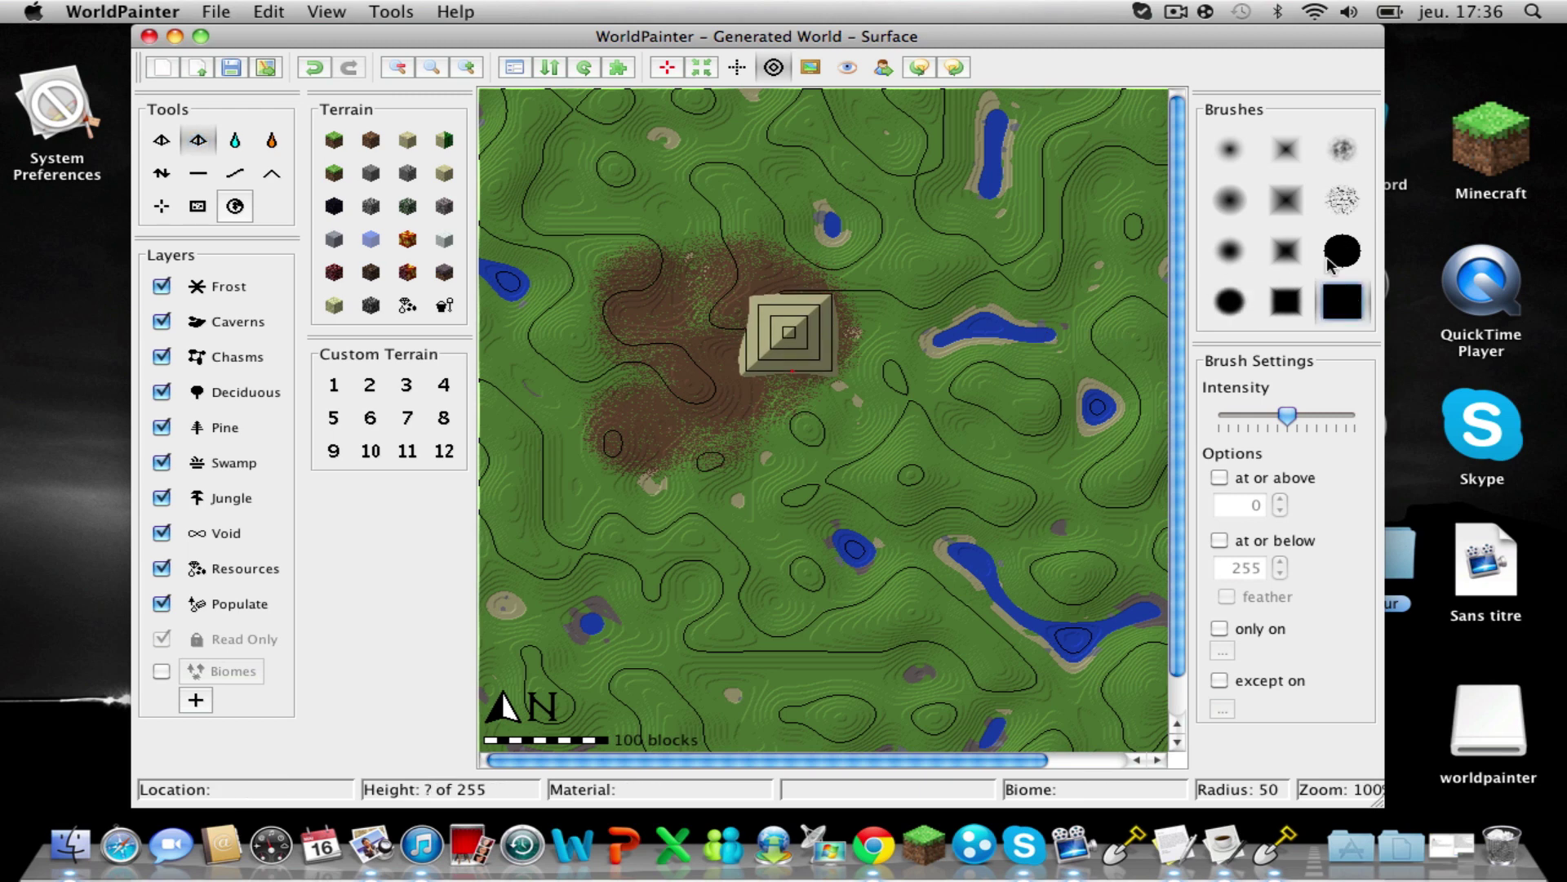
mouse_move(968, 317)
mouse_down()
mouse_move(968, 437)
mouse_move(964, 347)
mouse_move(946, 367)
mouse_move(959, 398)
mouse_up()
click(150, 37)
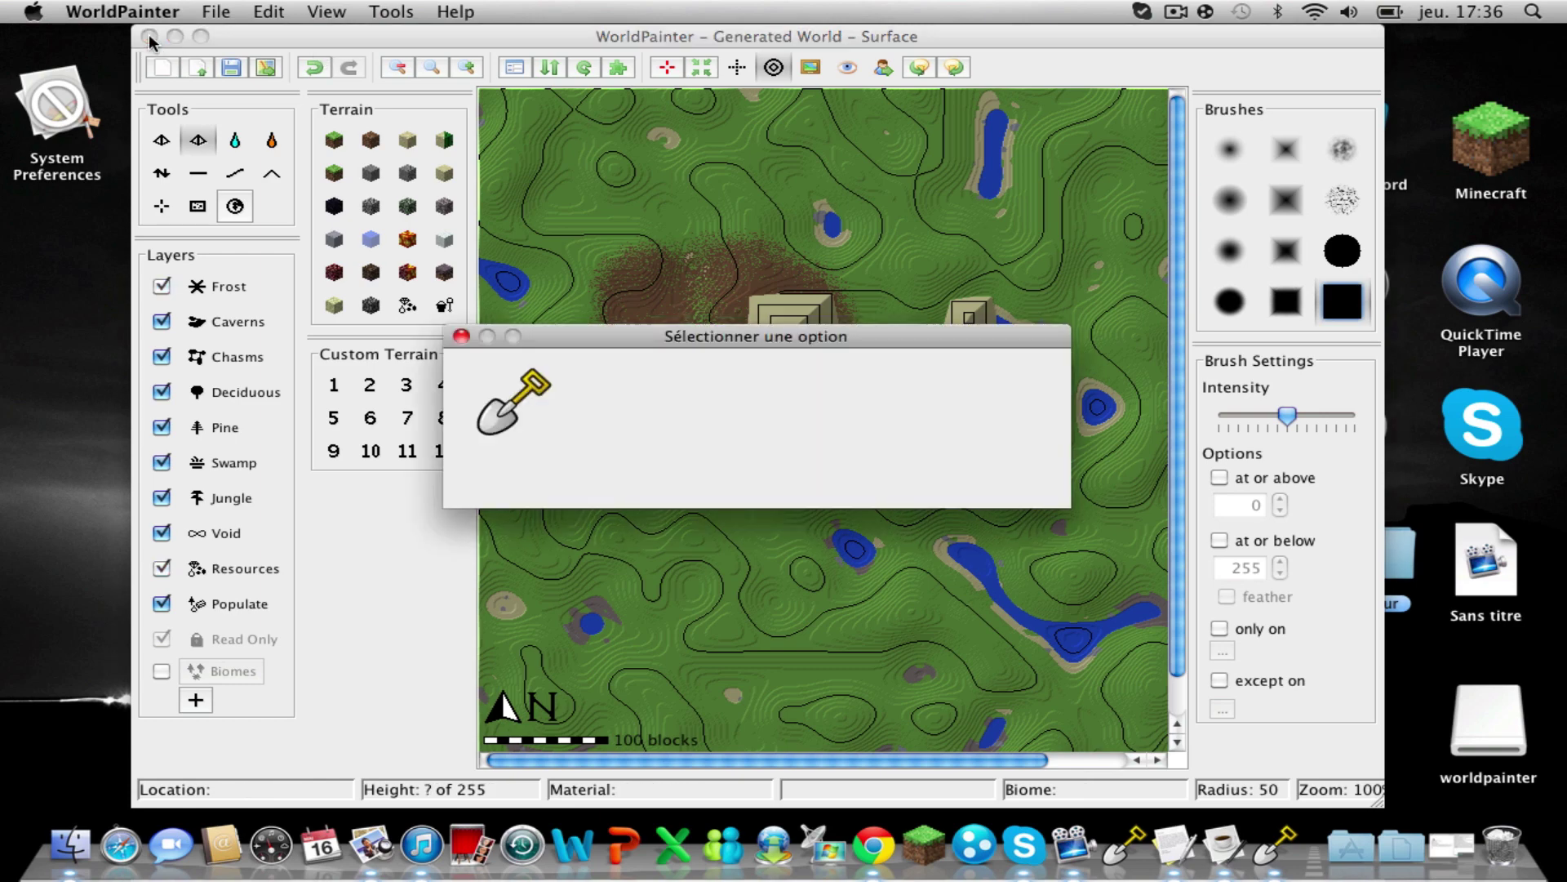
click(890, 478)
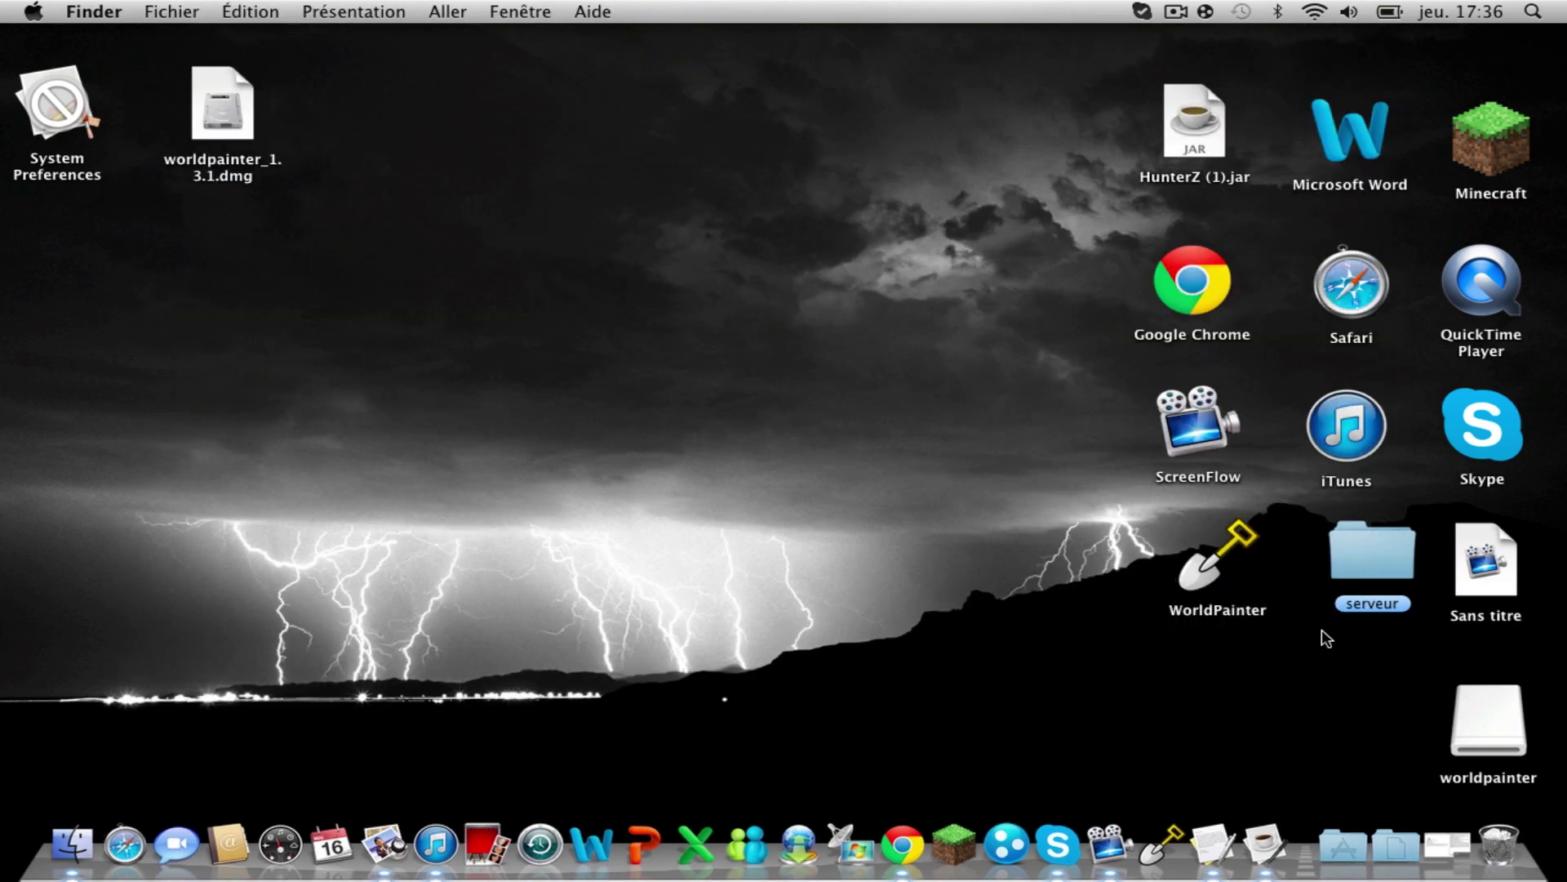
- Go to the Documents folder in Finder, open Generated World.1.world in WorldPainter to view it, and close it
click(1206, 545)
click(961, 632)
click(72, 845)
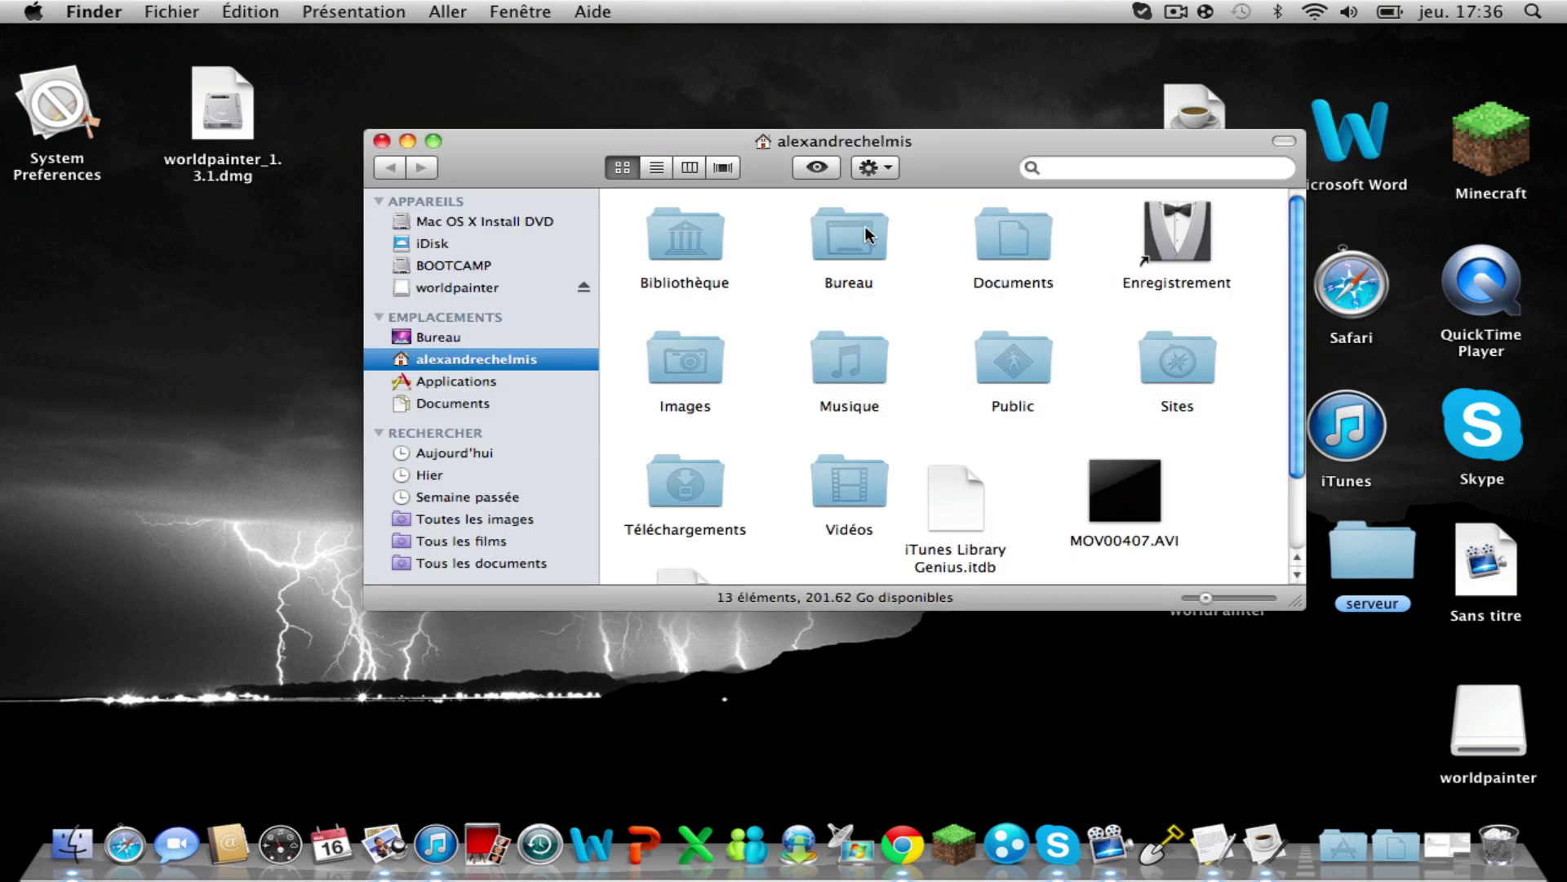
scroll(953, 265, down, 3)
scroll(955, 270, up, 3)
double_click(1007, 224)
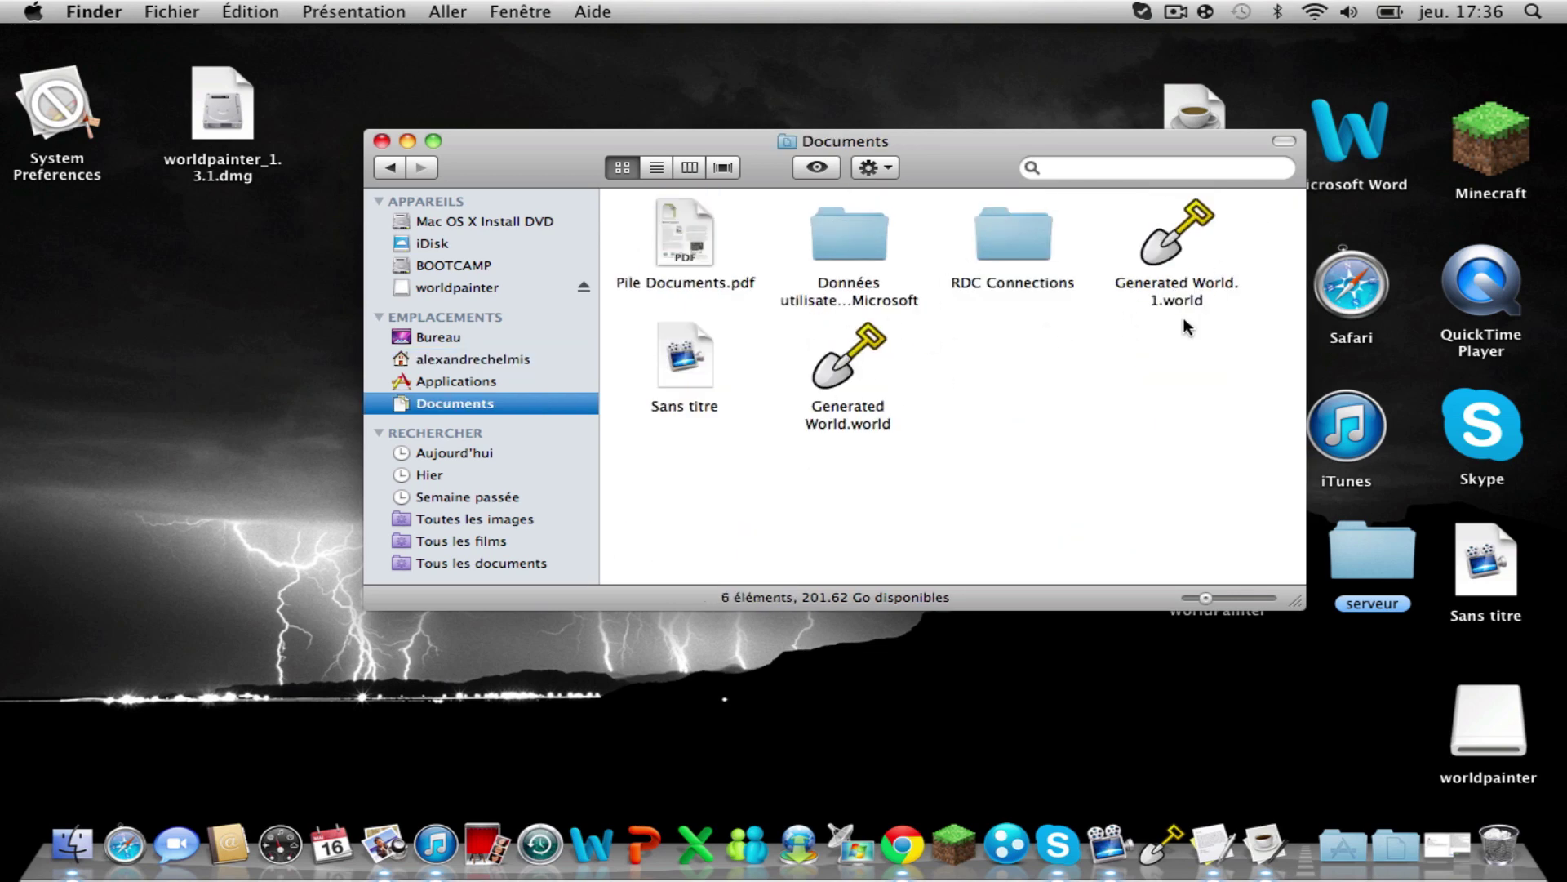
double_click(1189, 290)
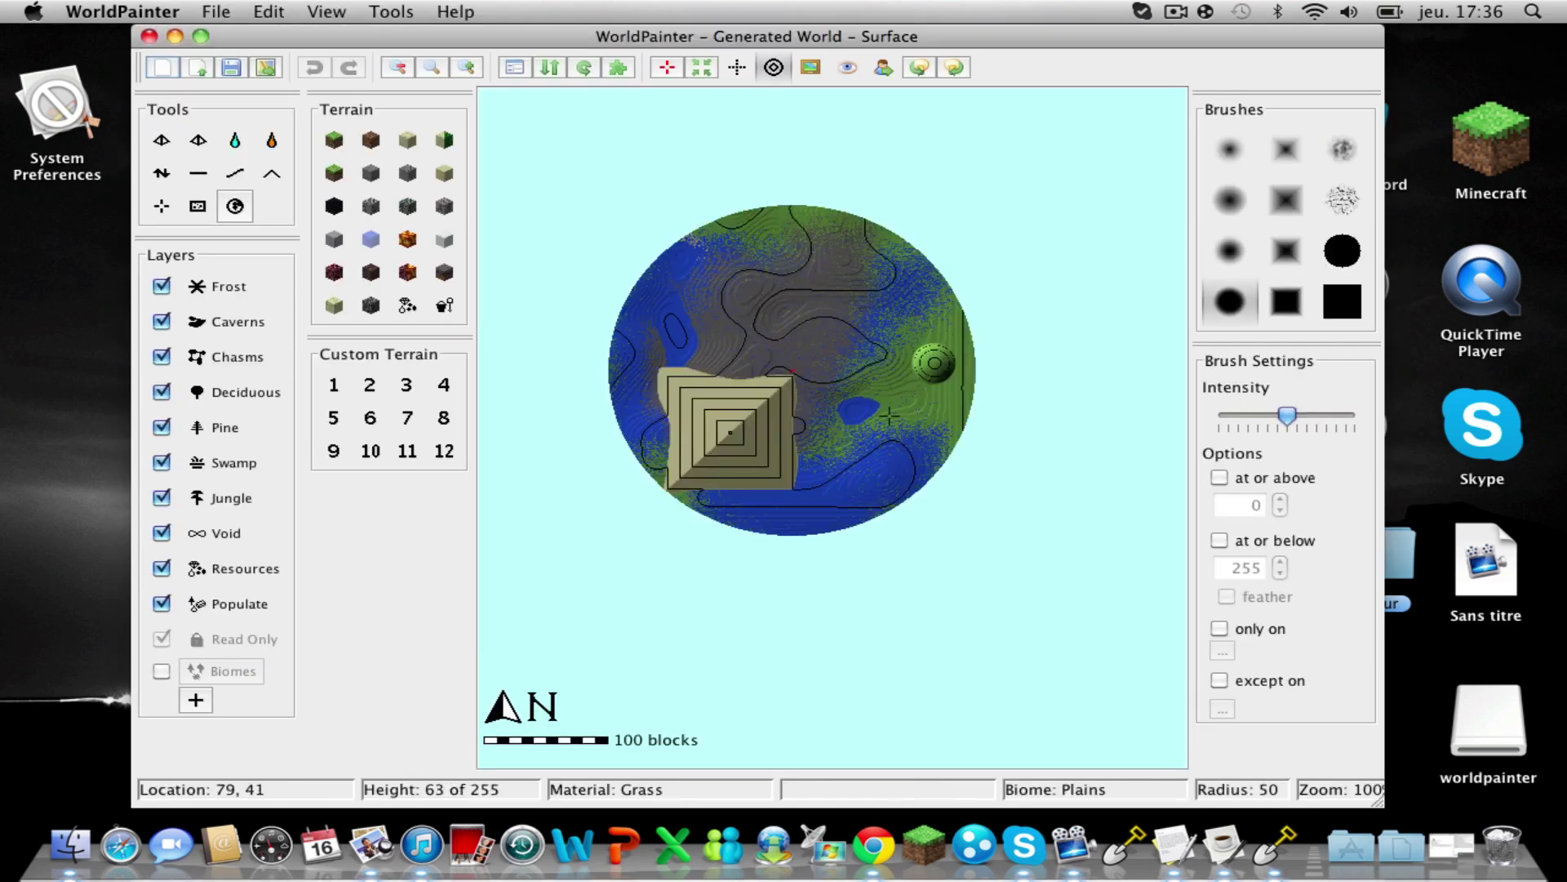
click(150, 35)
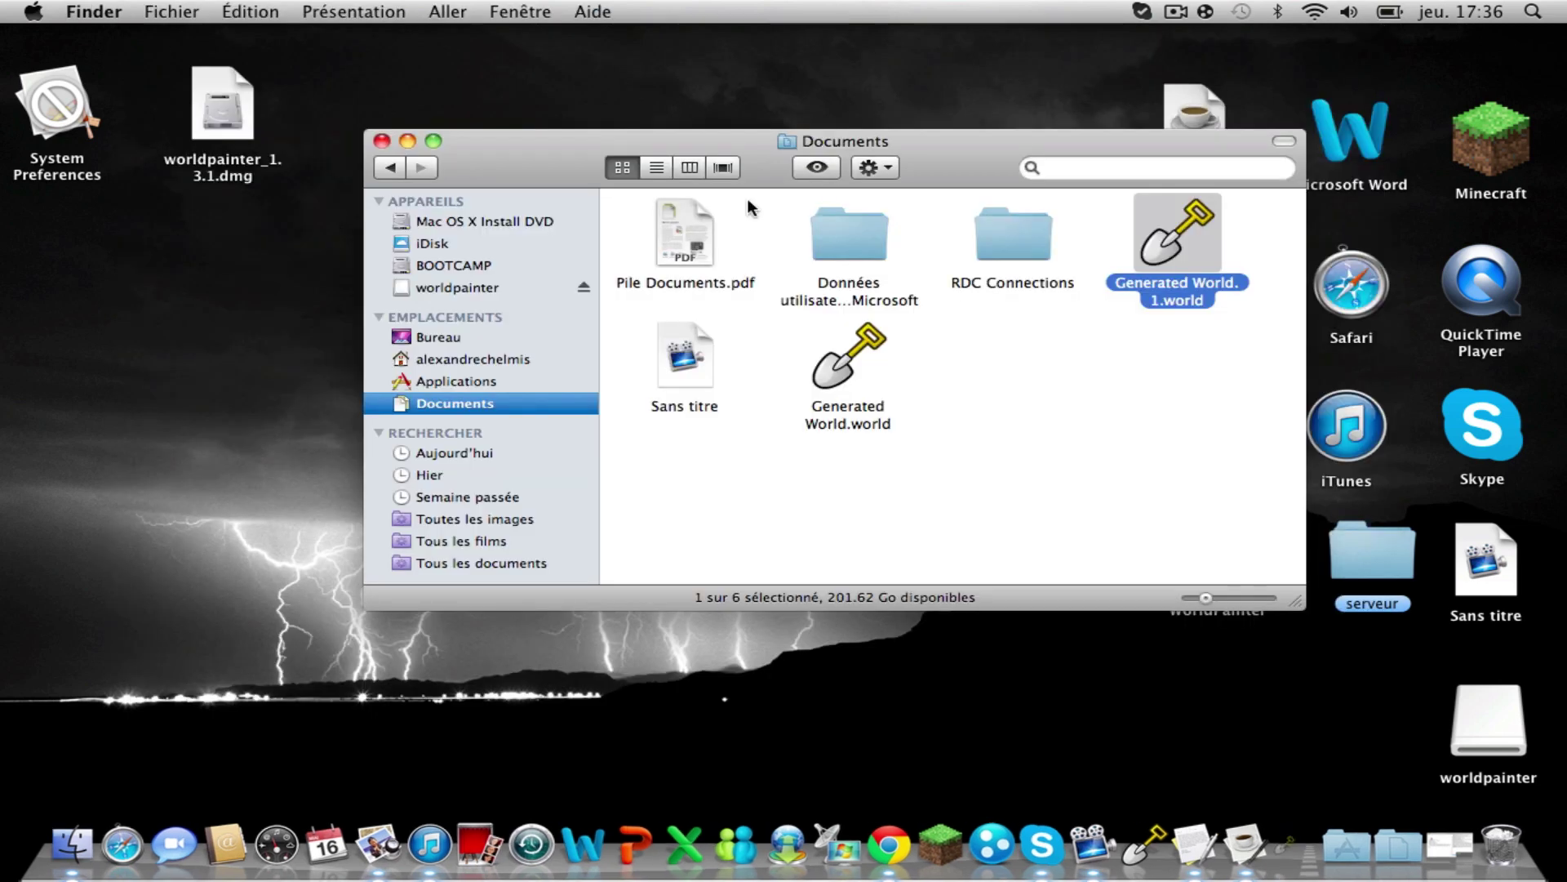
- Open Generated World.world from Documents and raise a large rotated pyramid in the eastern part of the desert
double_click(848, 389)
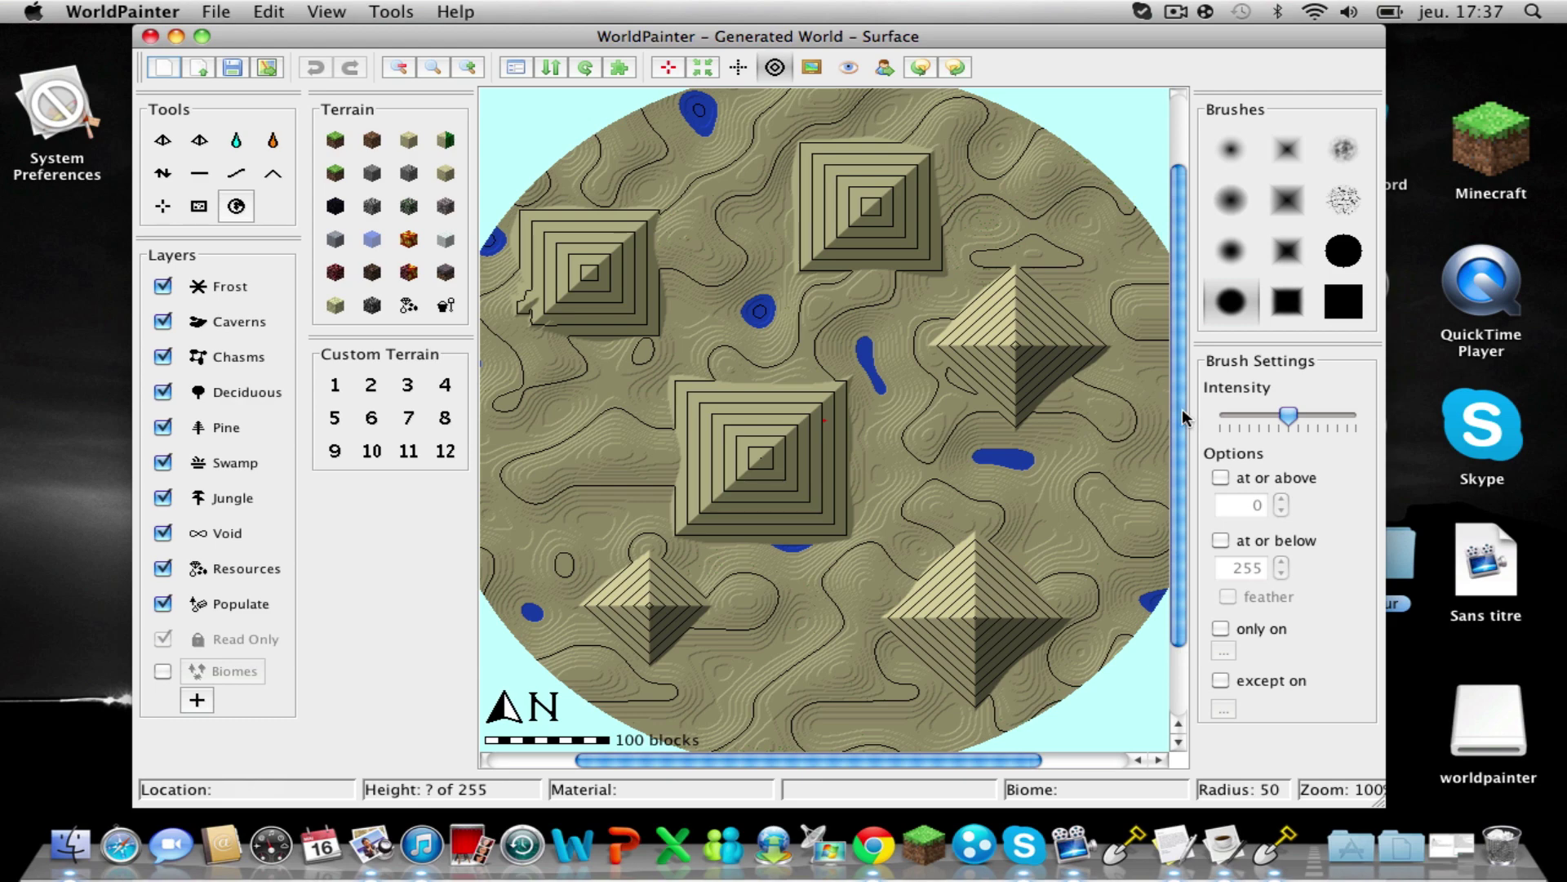
drag(1183, 418, 1182, 461)
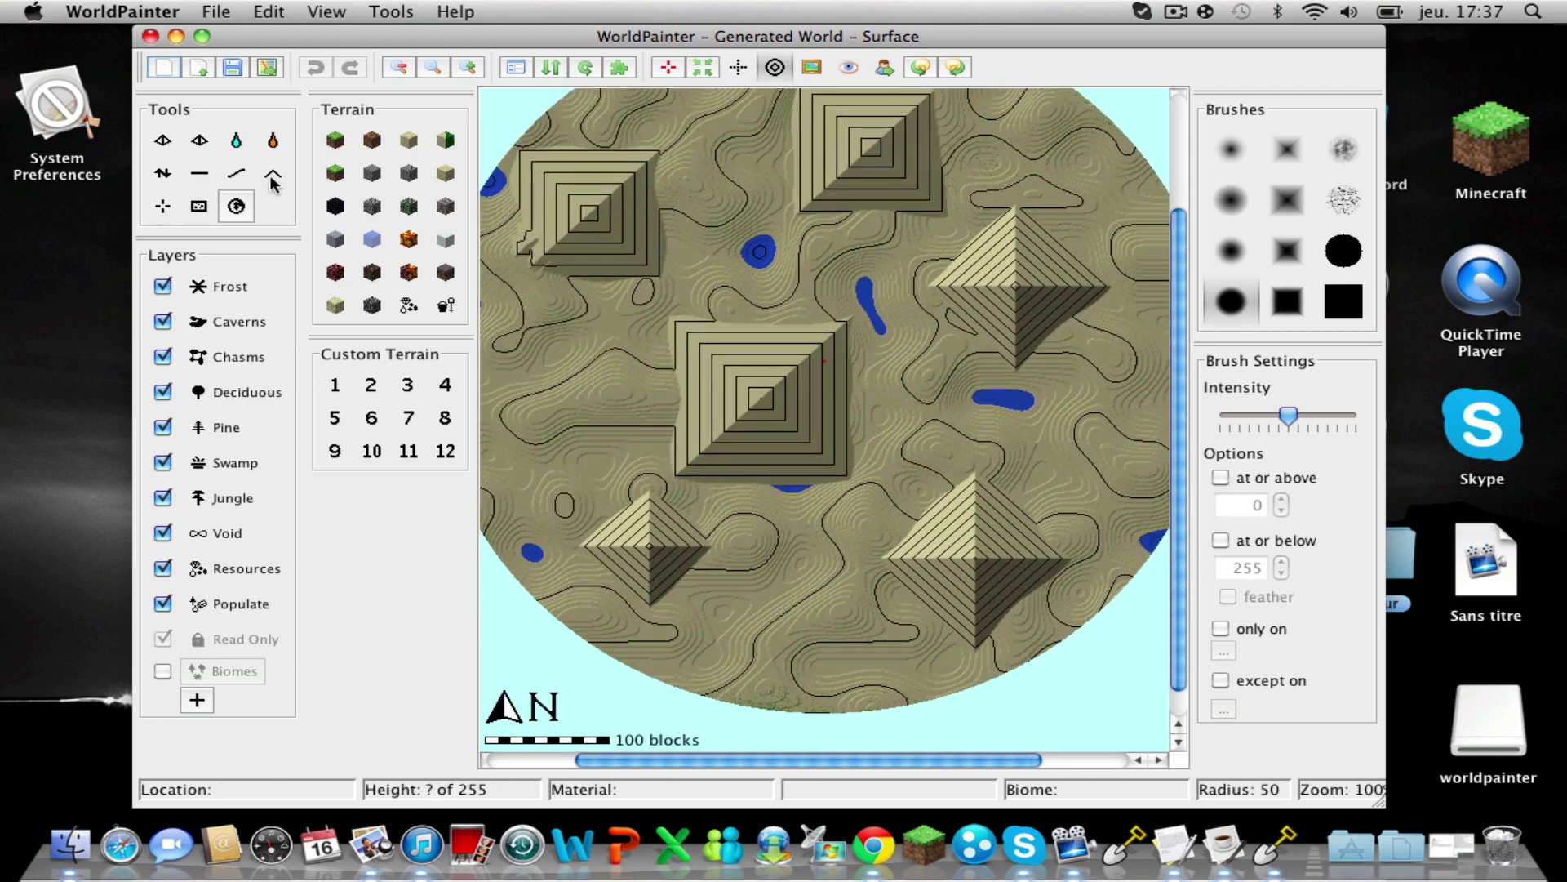
click(162, 142)
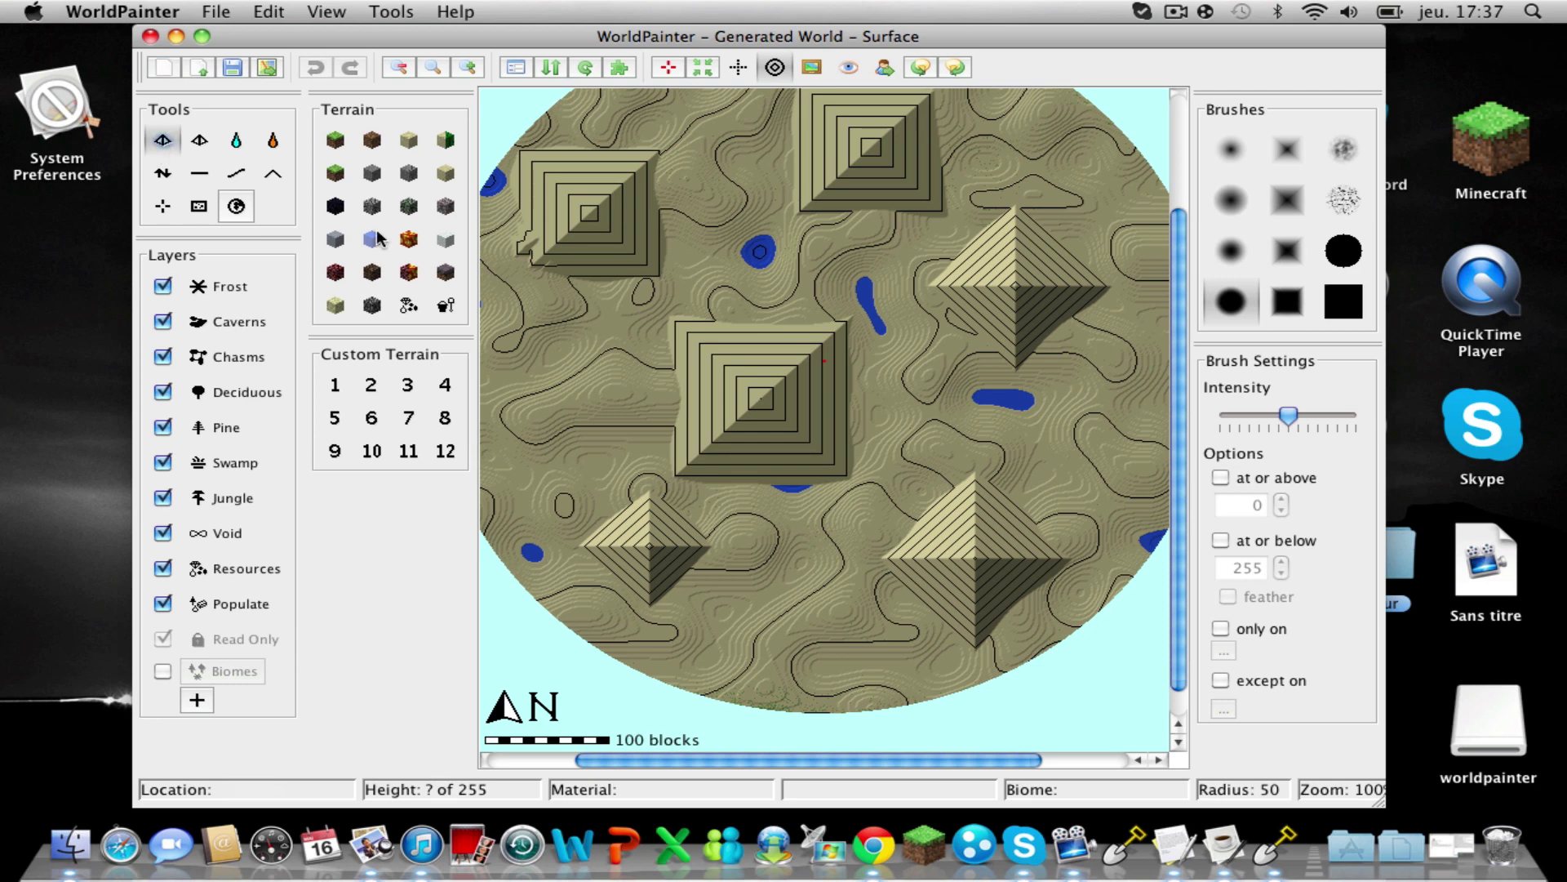
click(1105, 445)
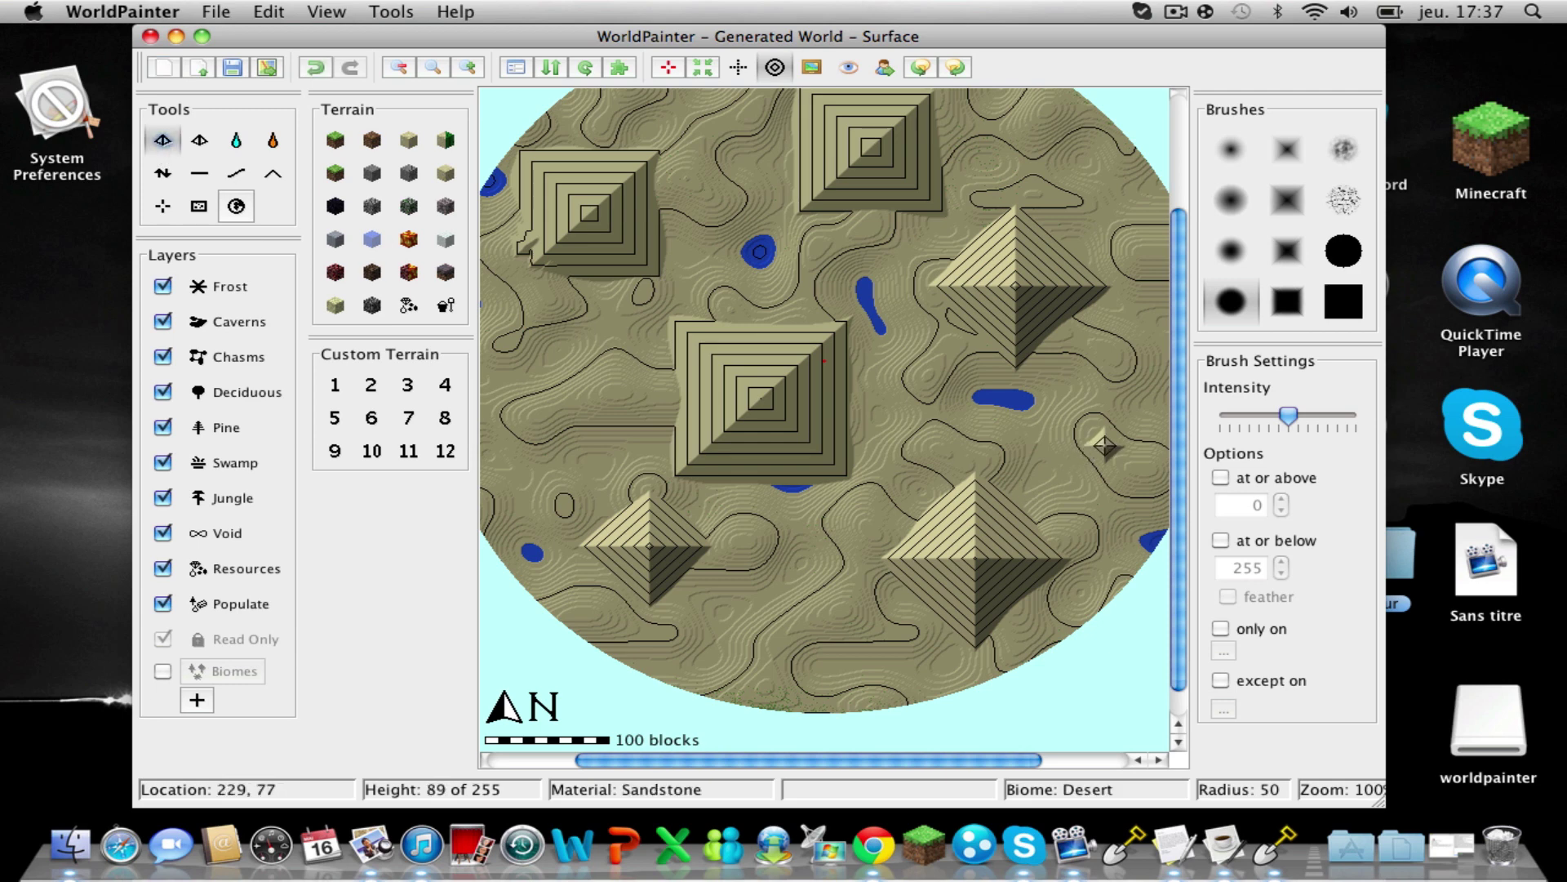
drag(1104, 445, 1105, 445)
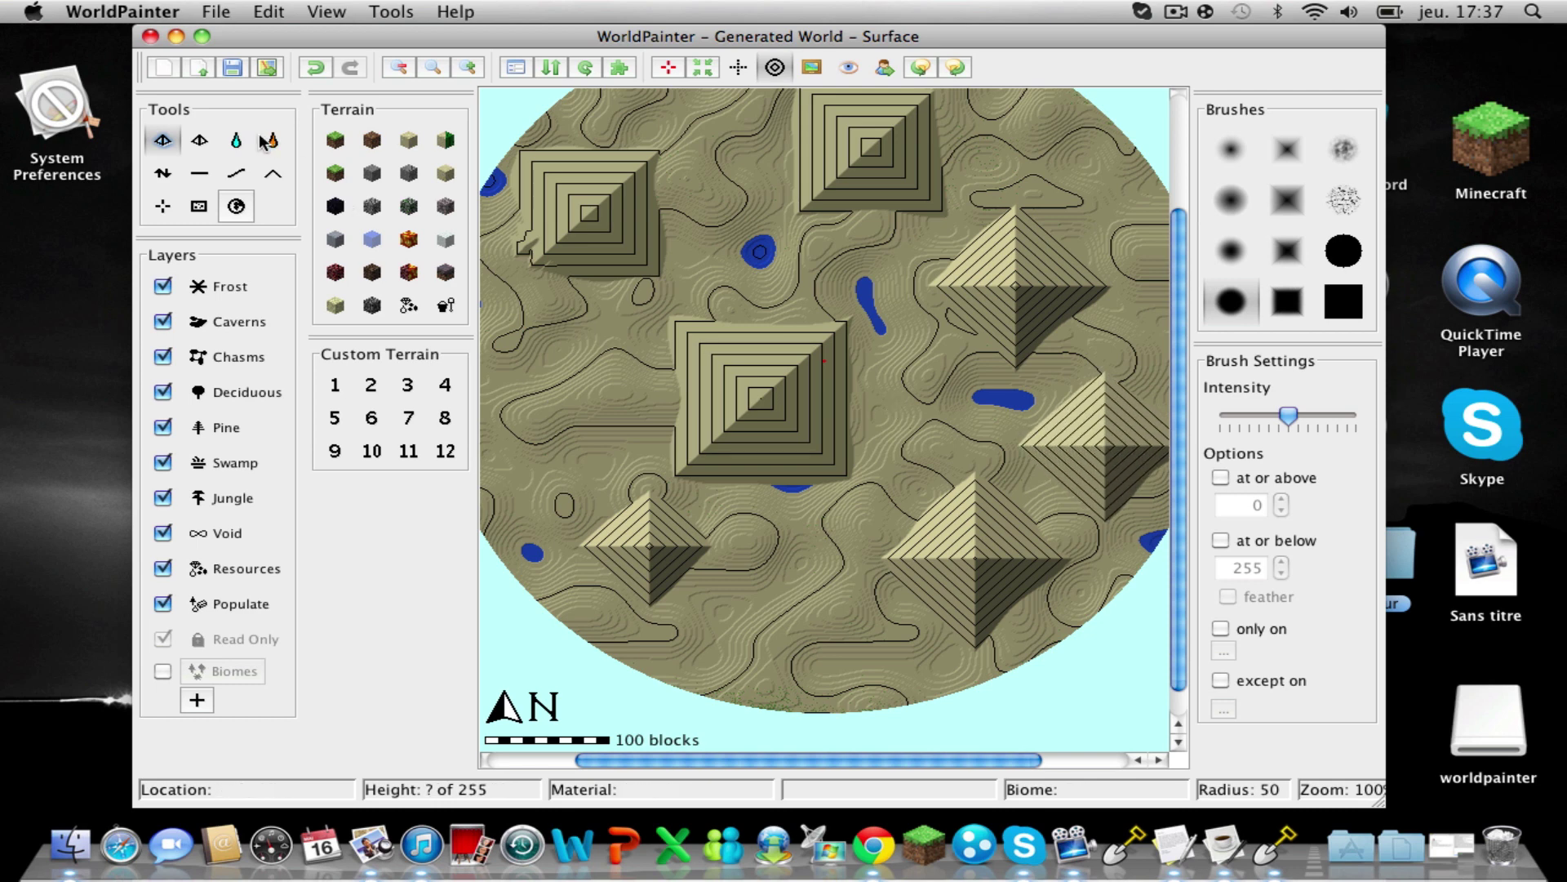
- Raise a square pyramid near the desert's western edge, and close the world, saving the changes to Generated World.world
click(196, 137)
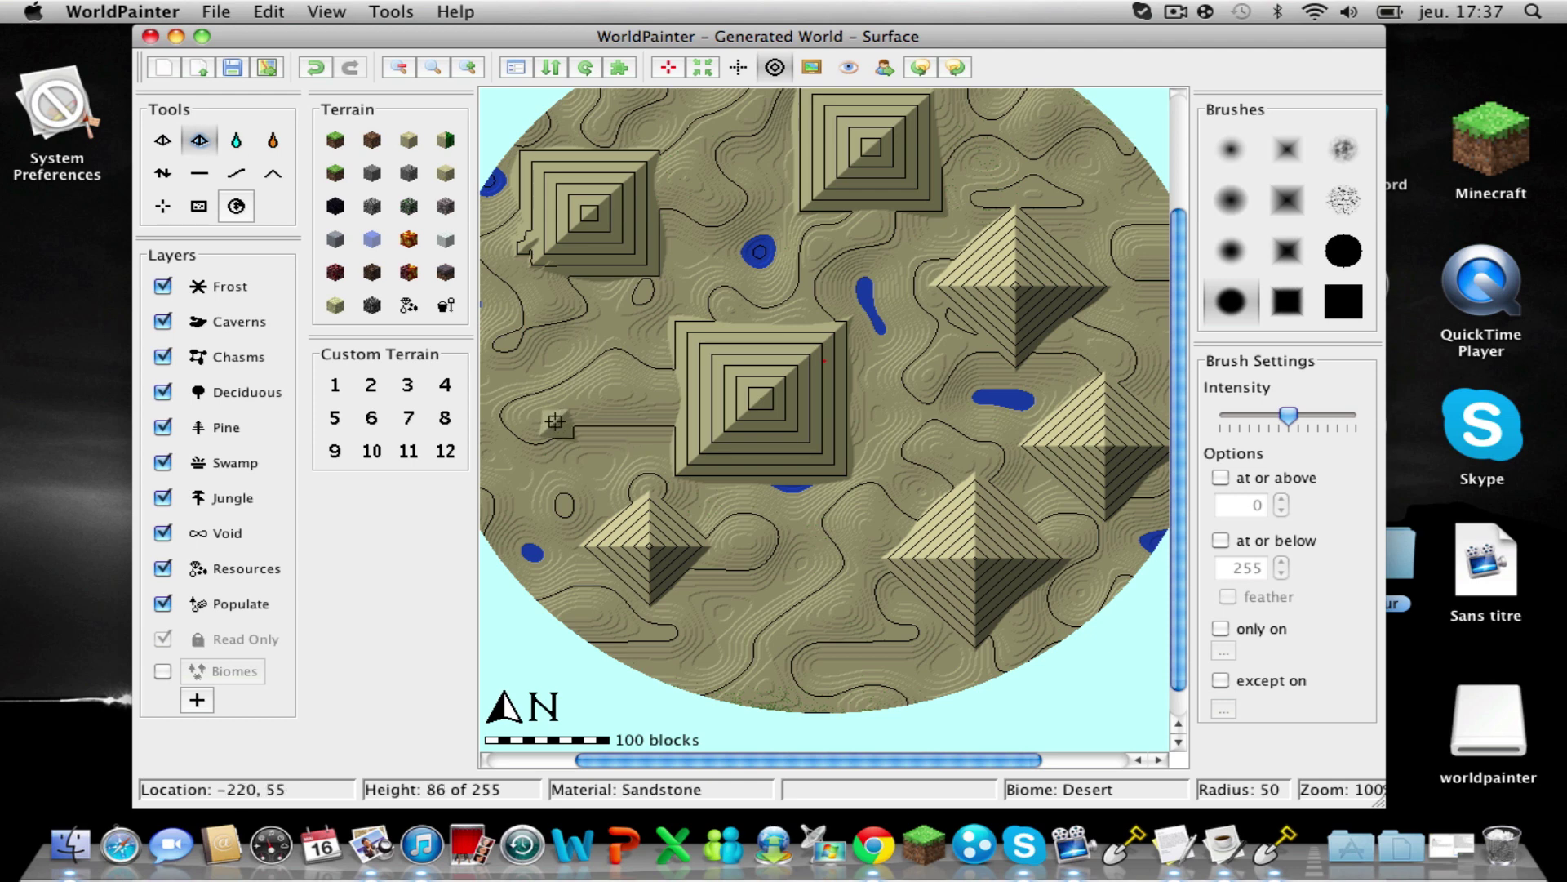
drag(555, 421, 555, 422)
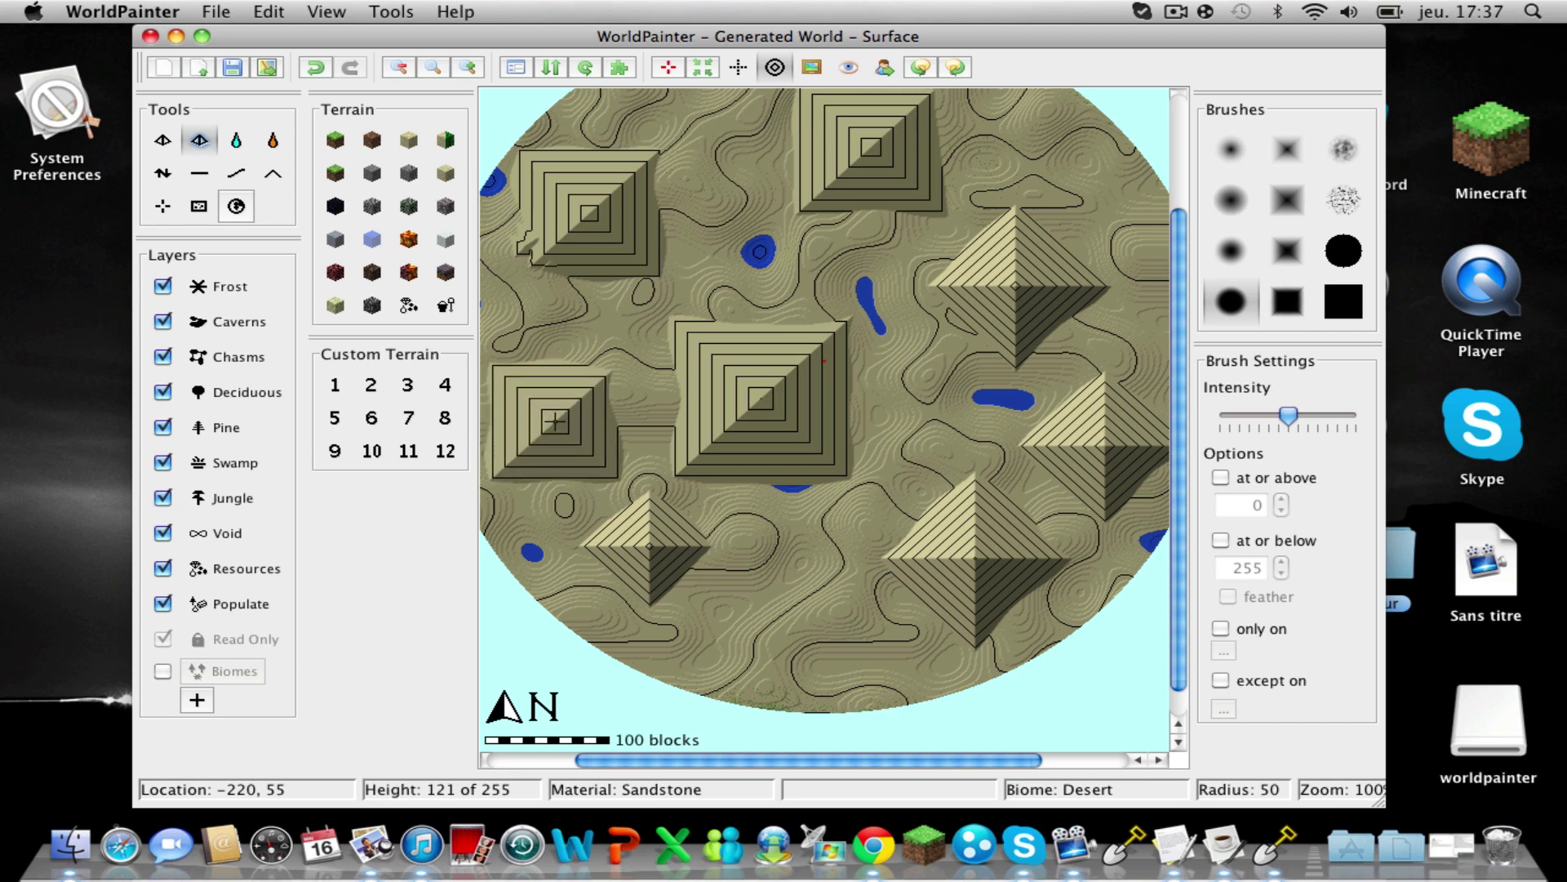
click(149, 37)
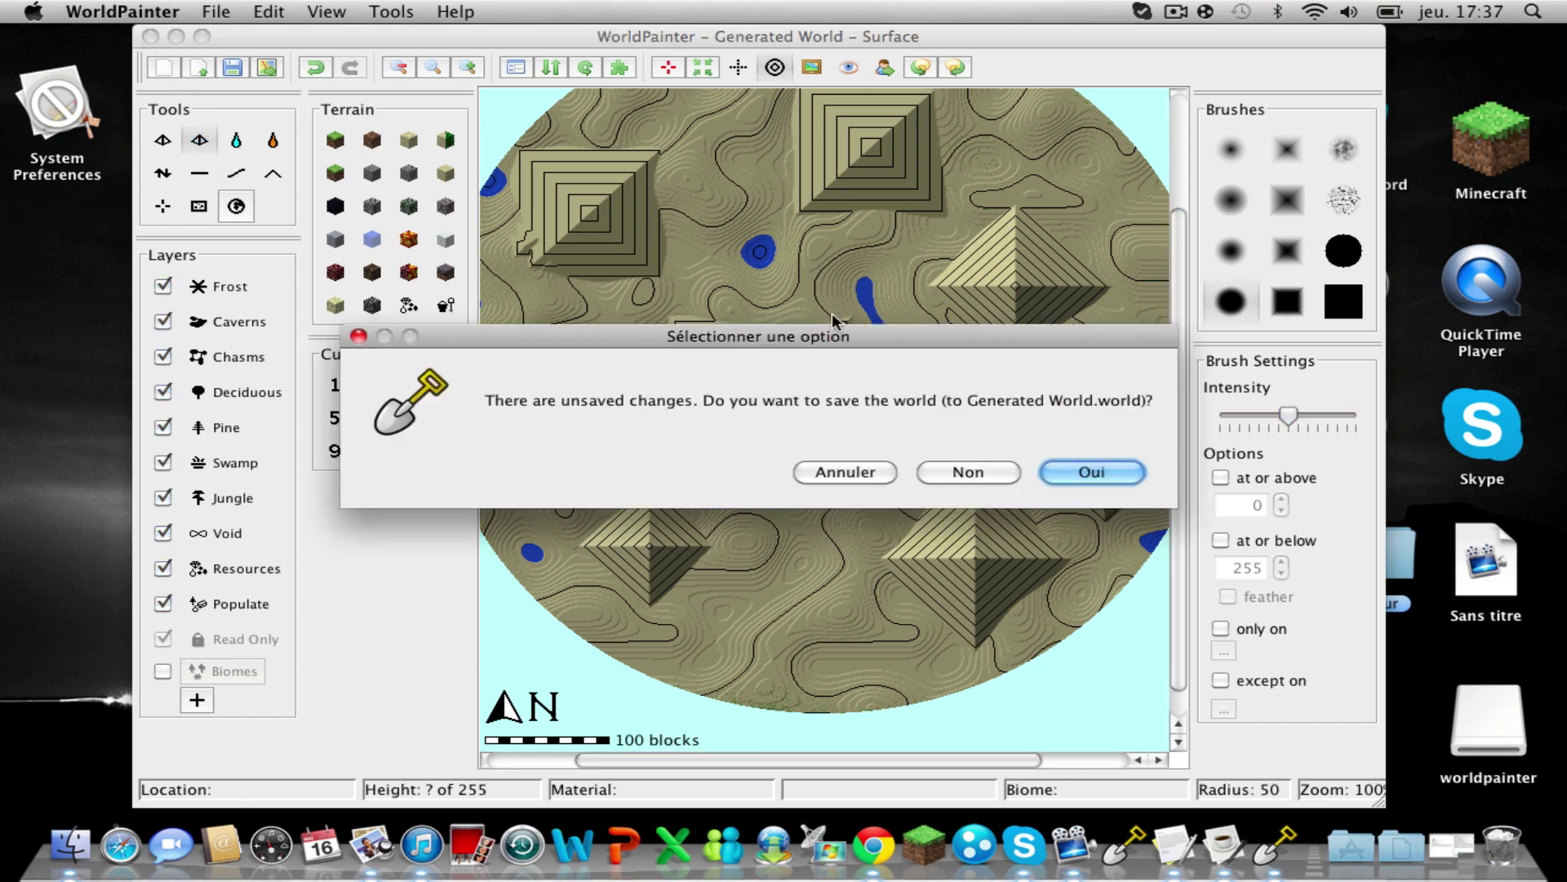
click(1045, 472)
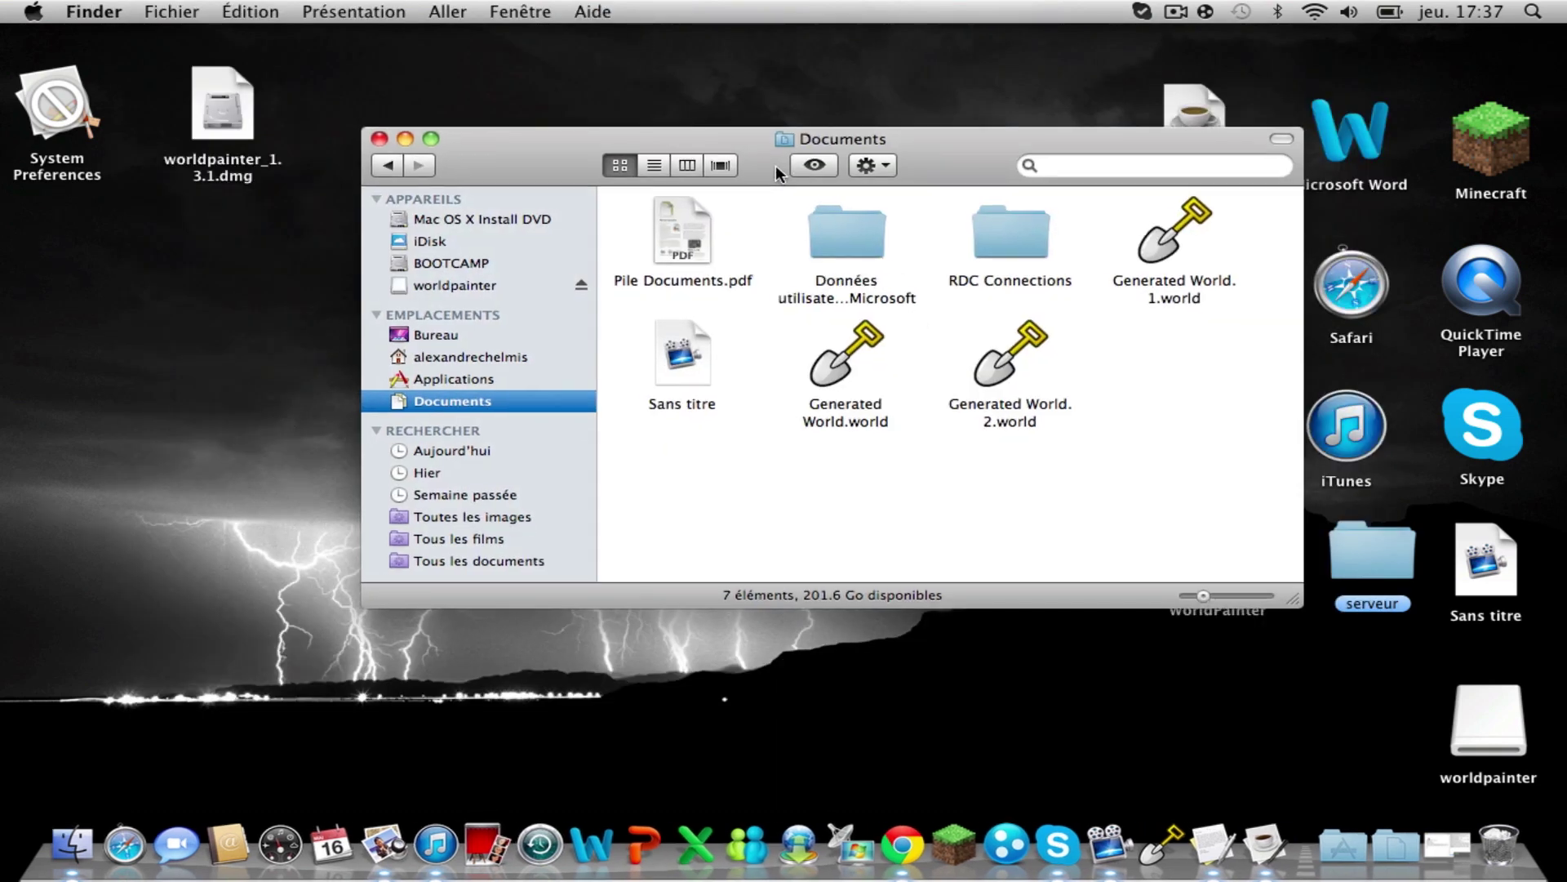
- Open Generated World.2.world from the Documents folder to see which map it holds, and close it
drag(776, 165, 768, 161)
drag(1009, 374, 782, 492)
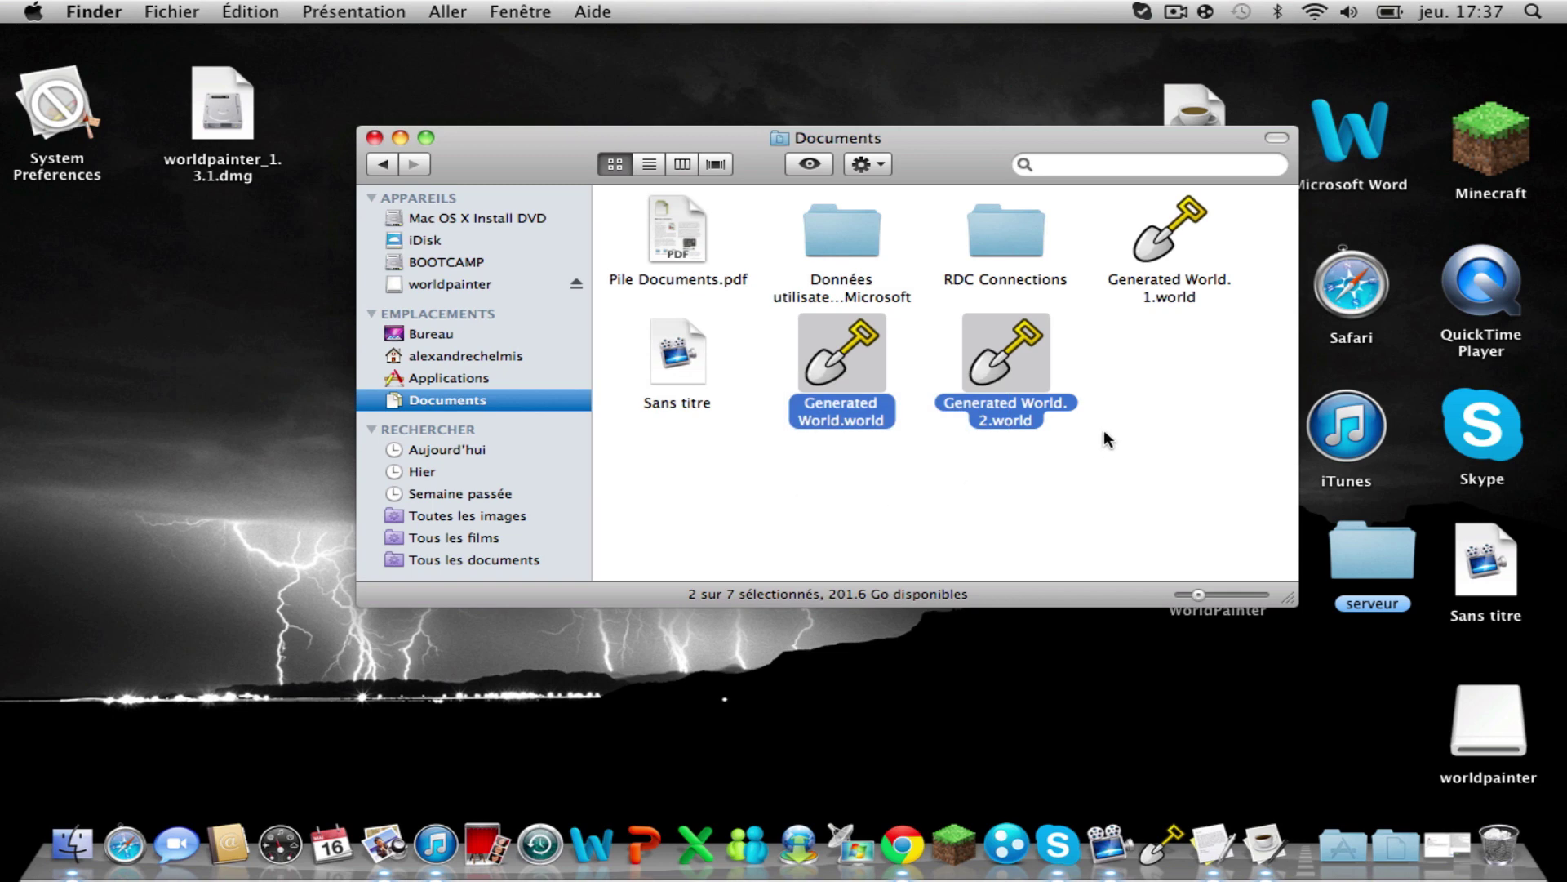
click(1103, 430)
drag(966, 147, 870, 65)
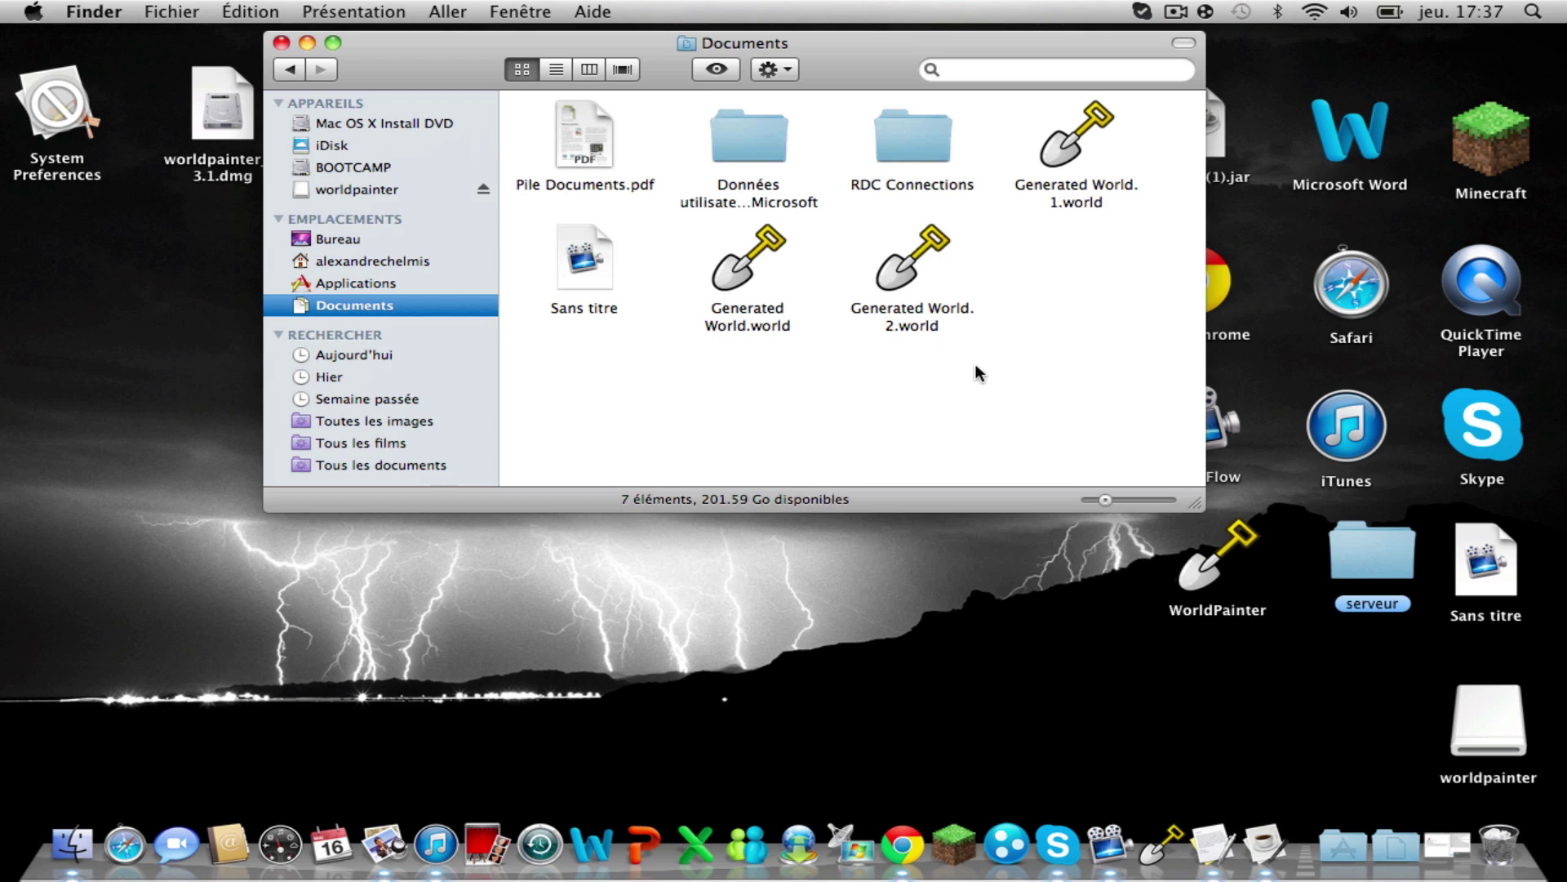
double_click(910, 310)
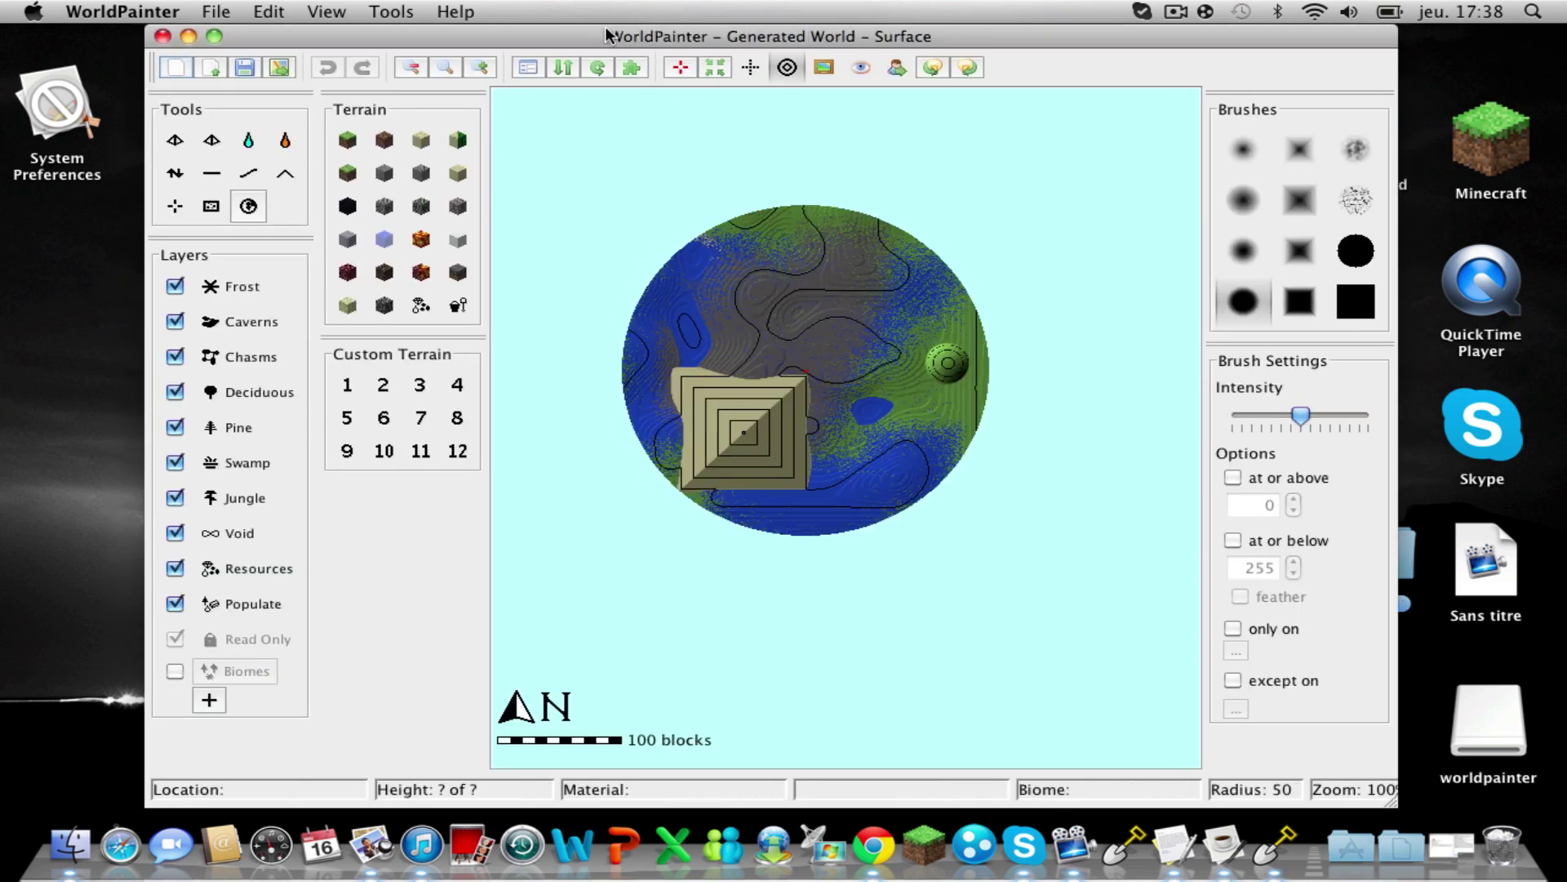
drag(606, 36, 596, 36)
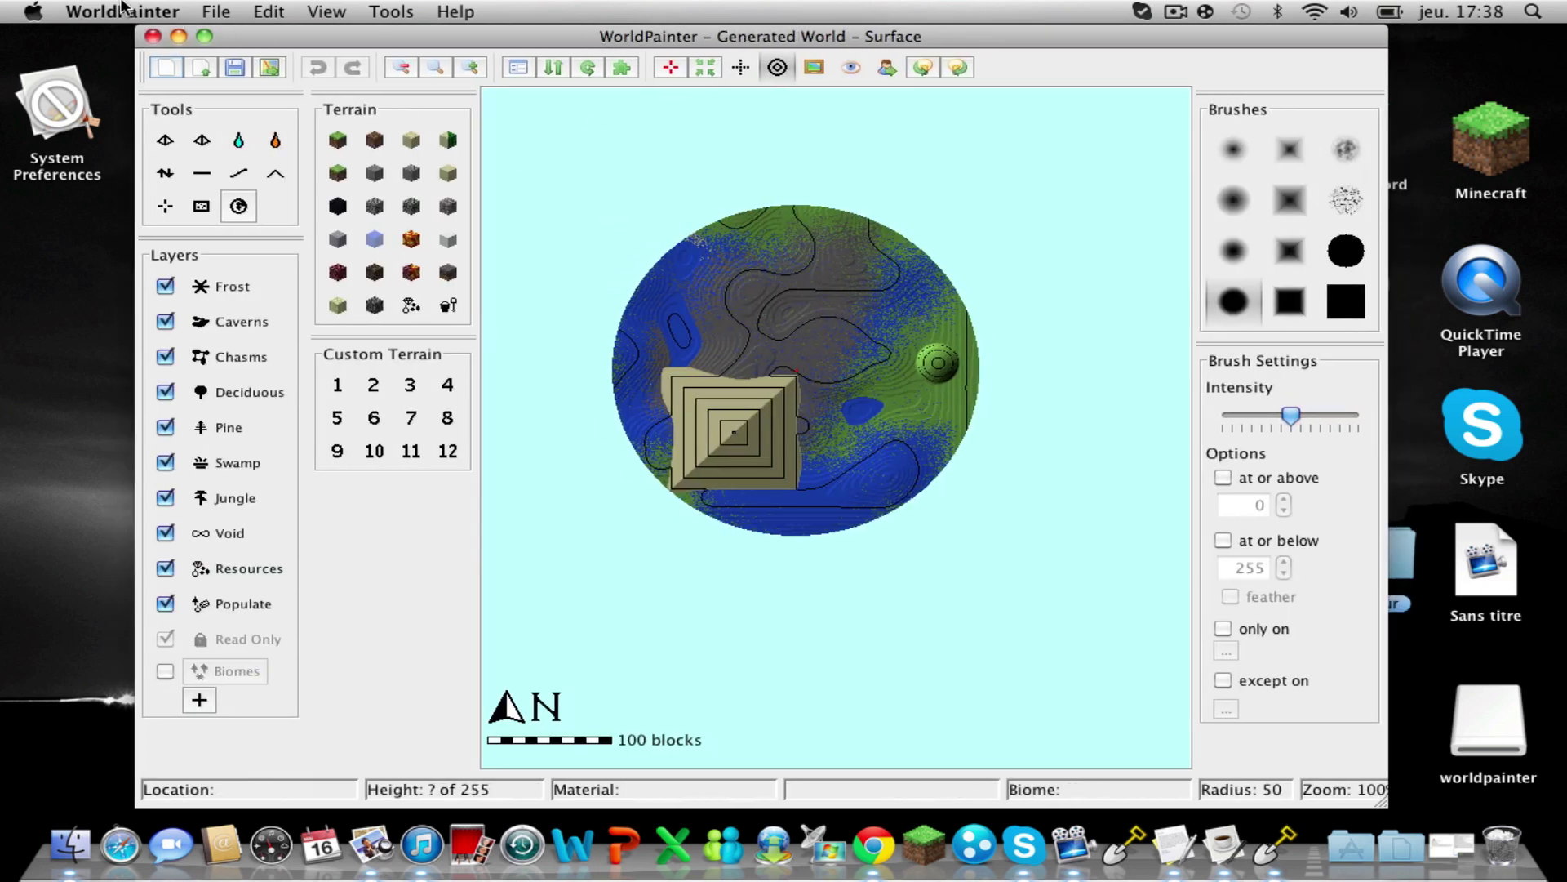
click(152, 36)
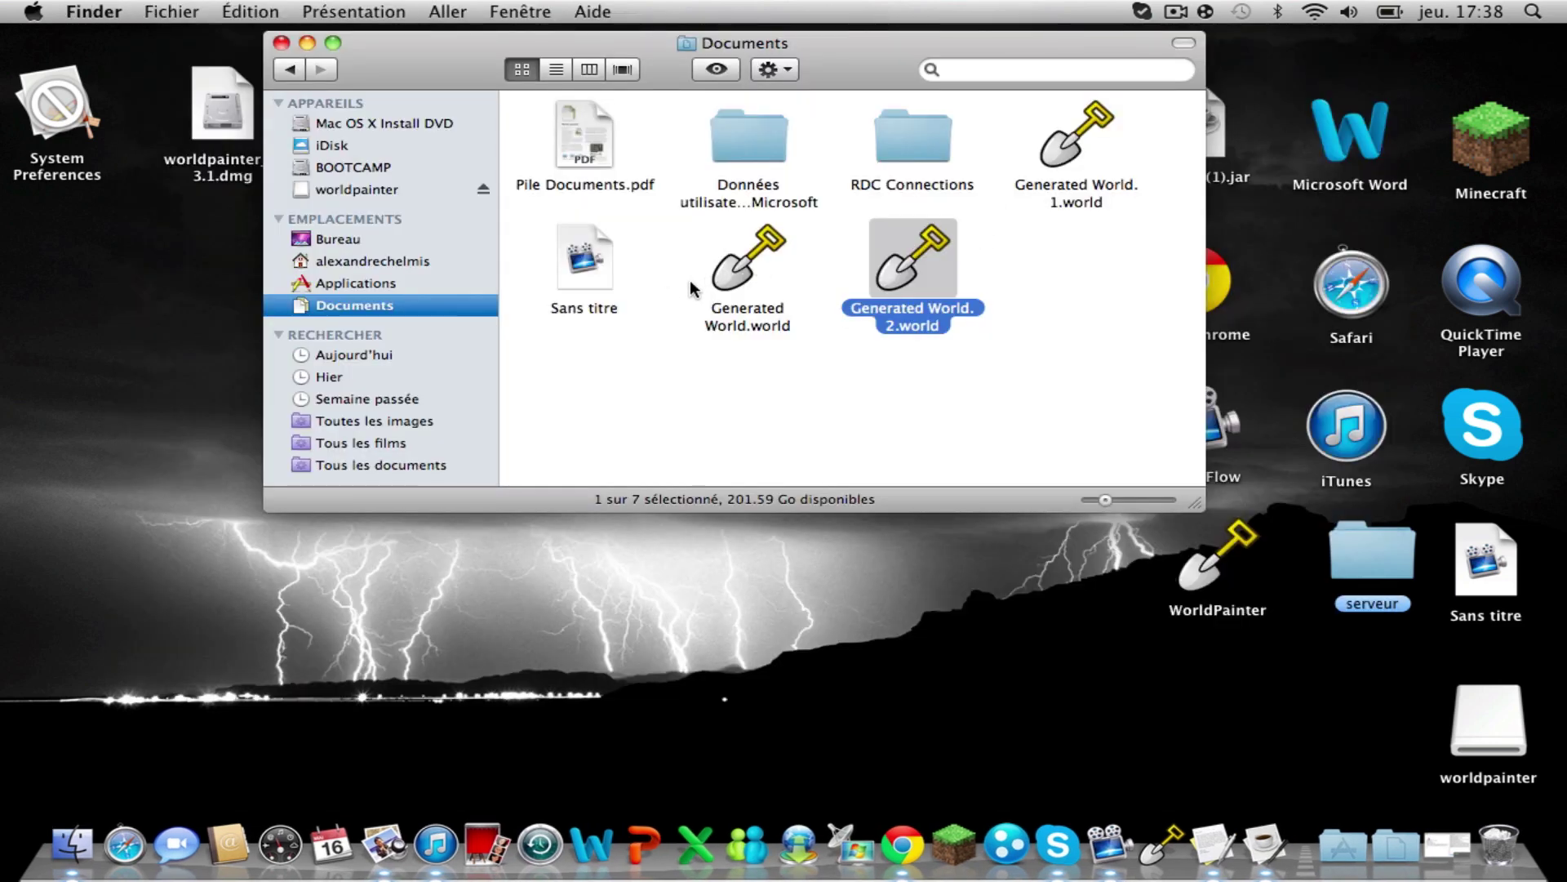
- Reopen Generated World.world and open its Minecraft export settings, keeping the minecraft/saves folder as the destination directory
double_click(716, 280)
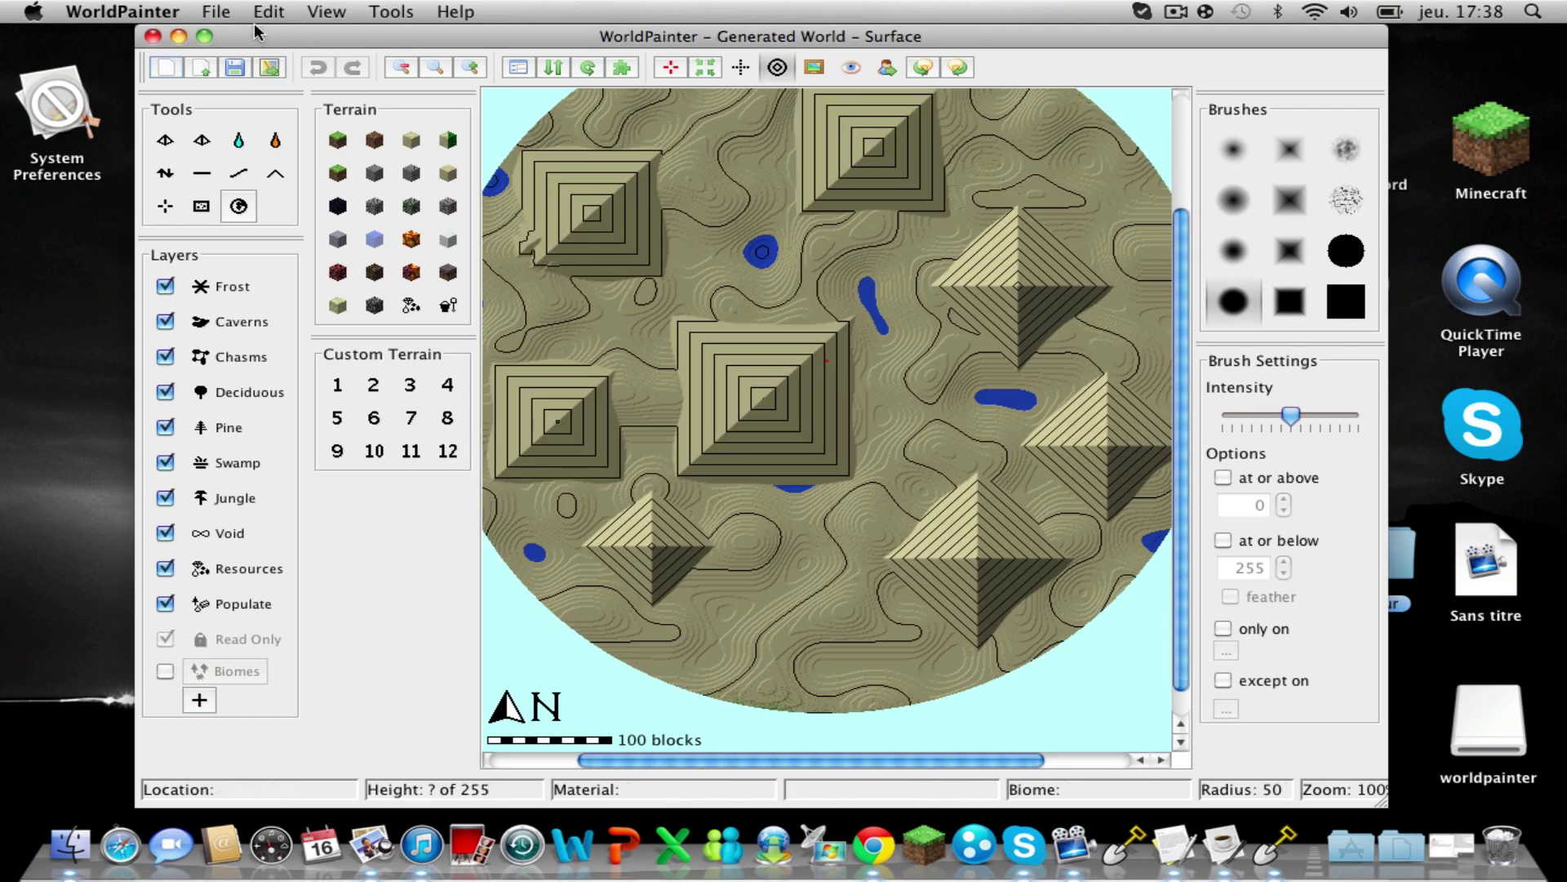
drag(269, 37, 258, 39)
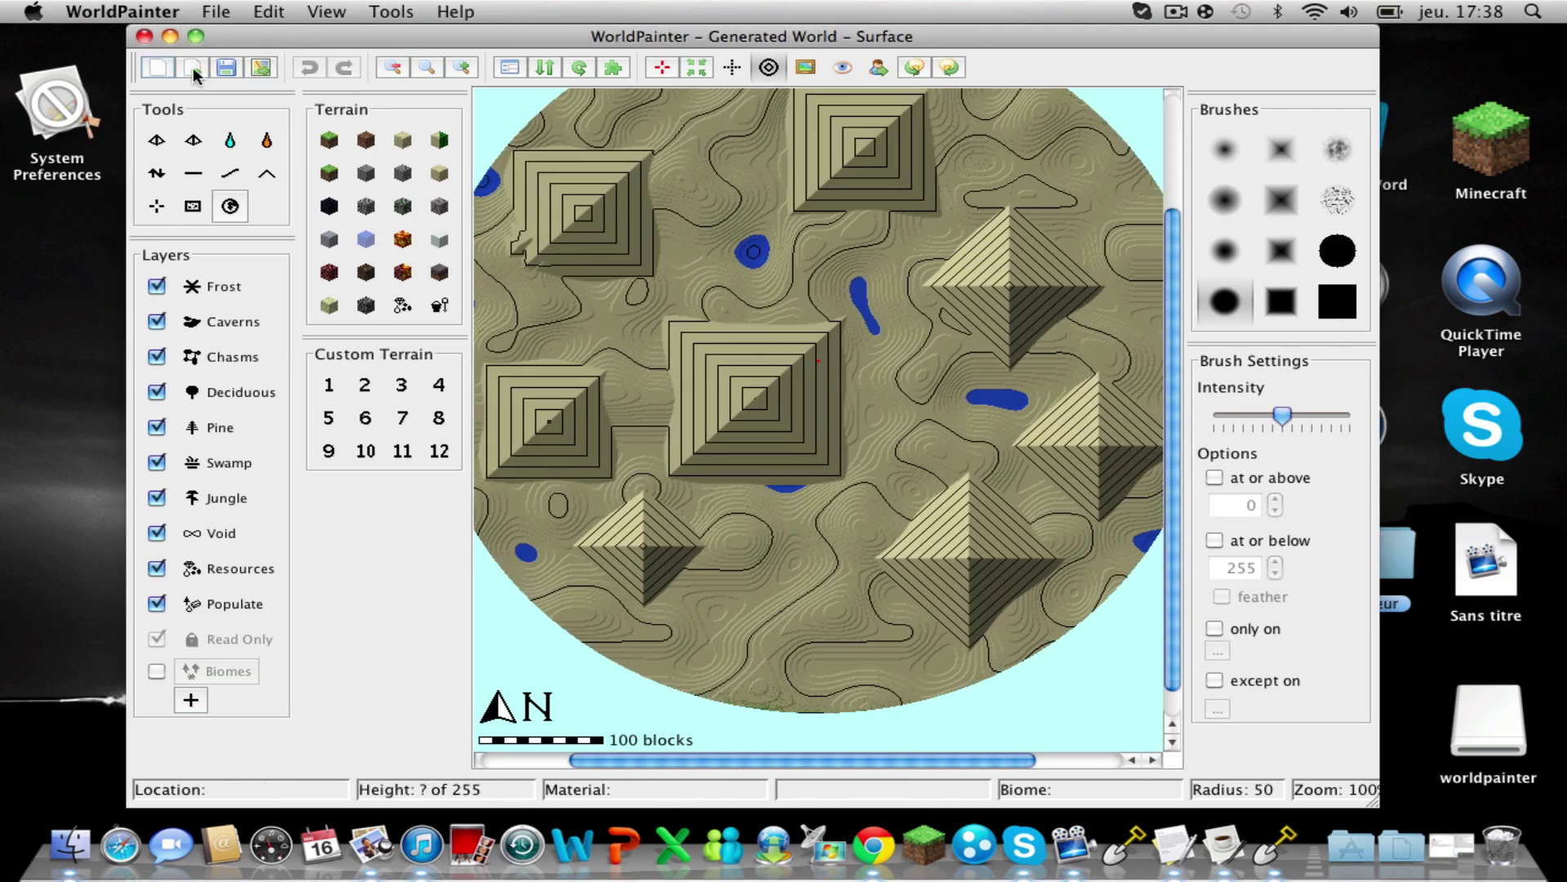
click(259, 65)
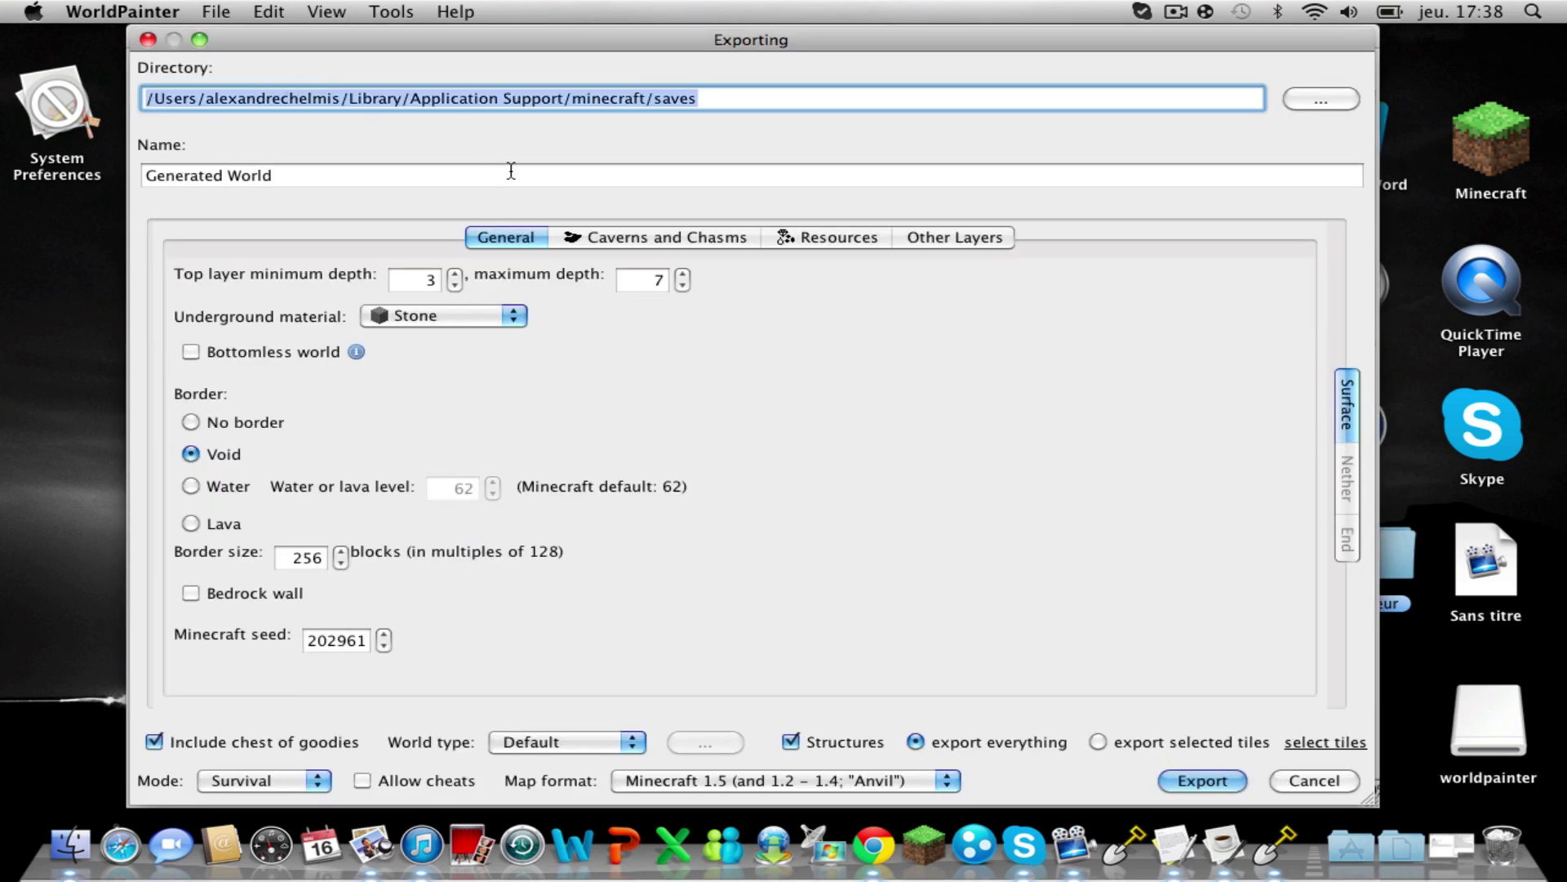
click(709, 103)
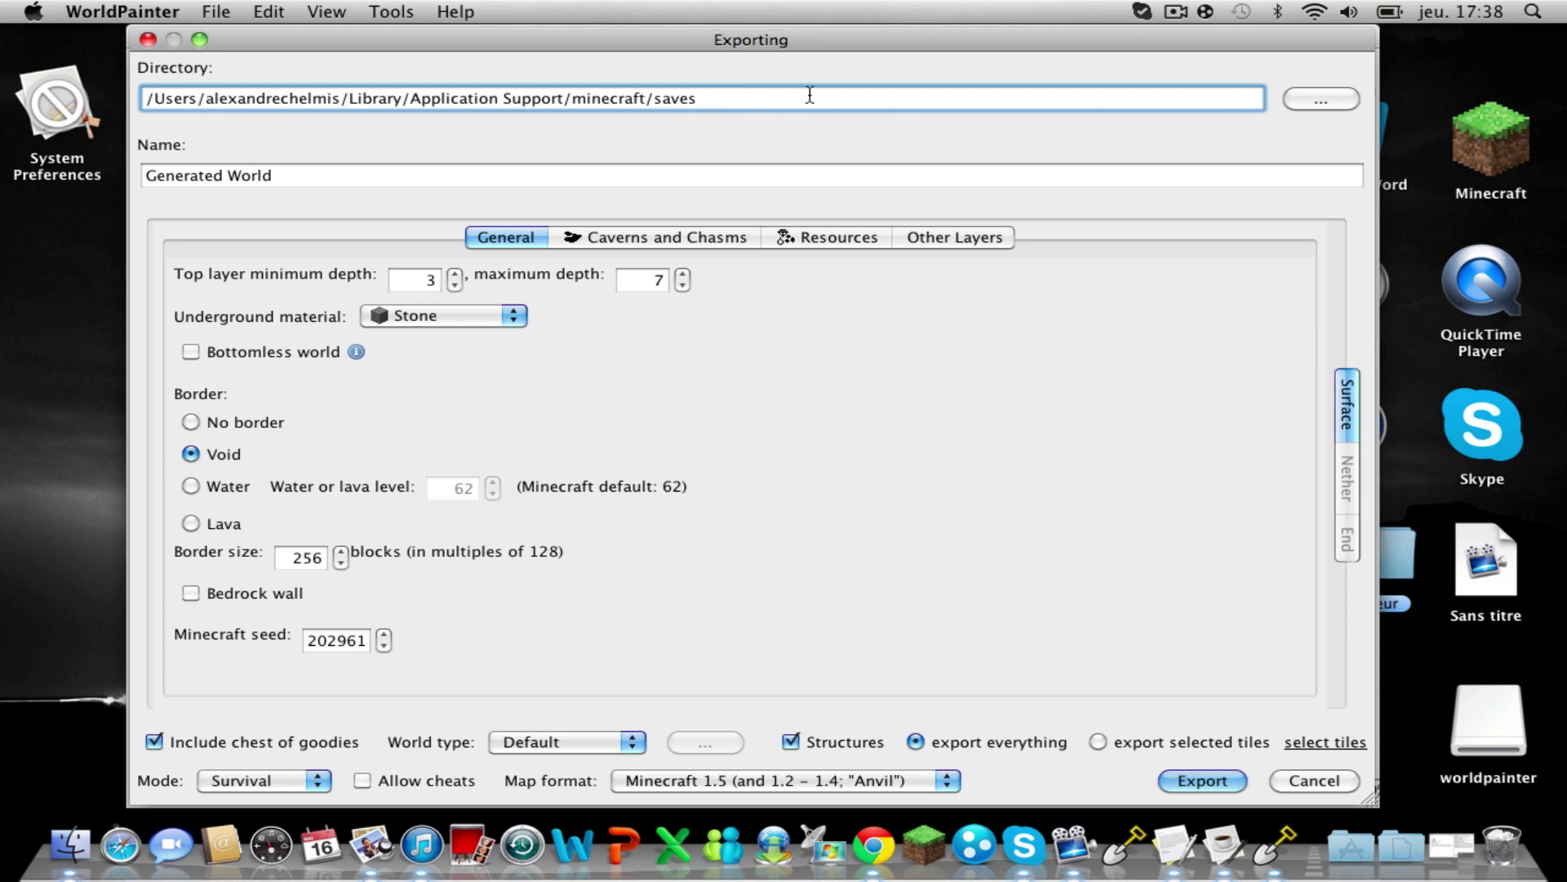
- Replace the export's world name with "DEsert"
click(728, 183)
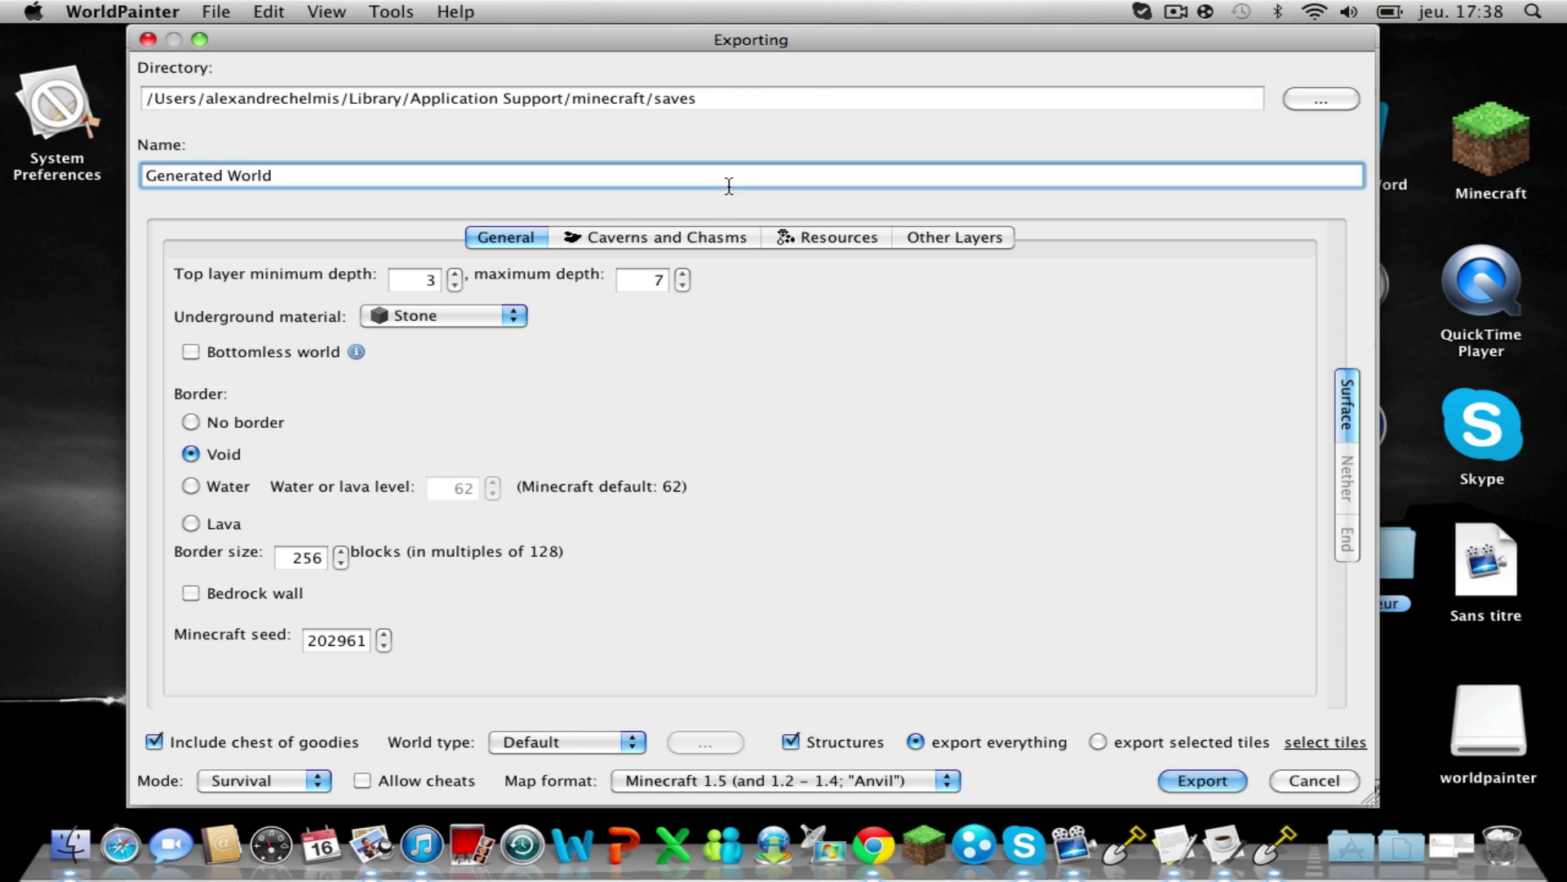
key(BackSpace)
key(BackSpace)
key(BackSpace)
key(BackSpace)
key(BackSpace)
key(BackSpace)
key(BackSpace)
key(BackSpace)
key(BackSpace)
key(BackSpace)
key(BackSpace)
key(BackSpace)
key(BackSpace)
key(BackSpace)
key(BackSpace)
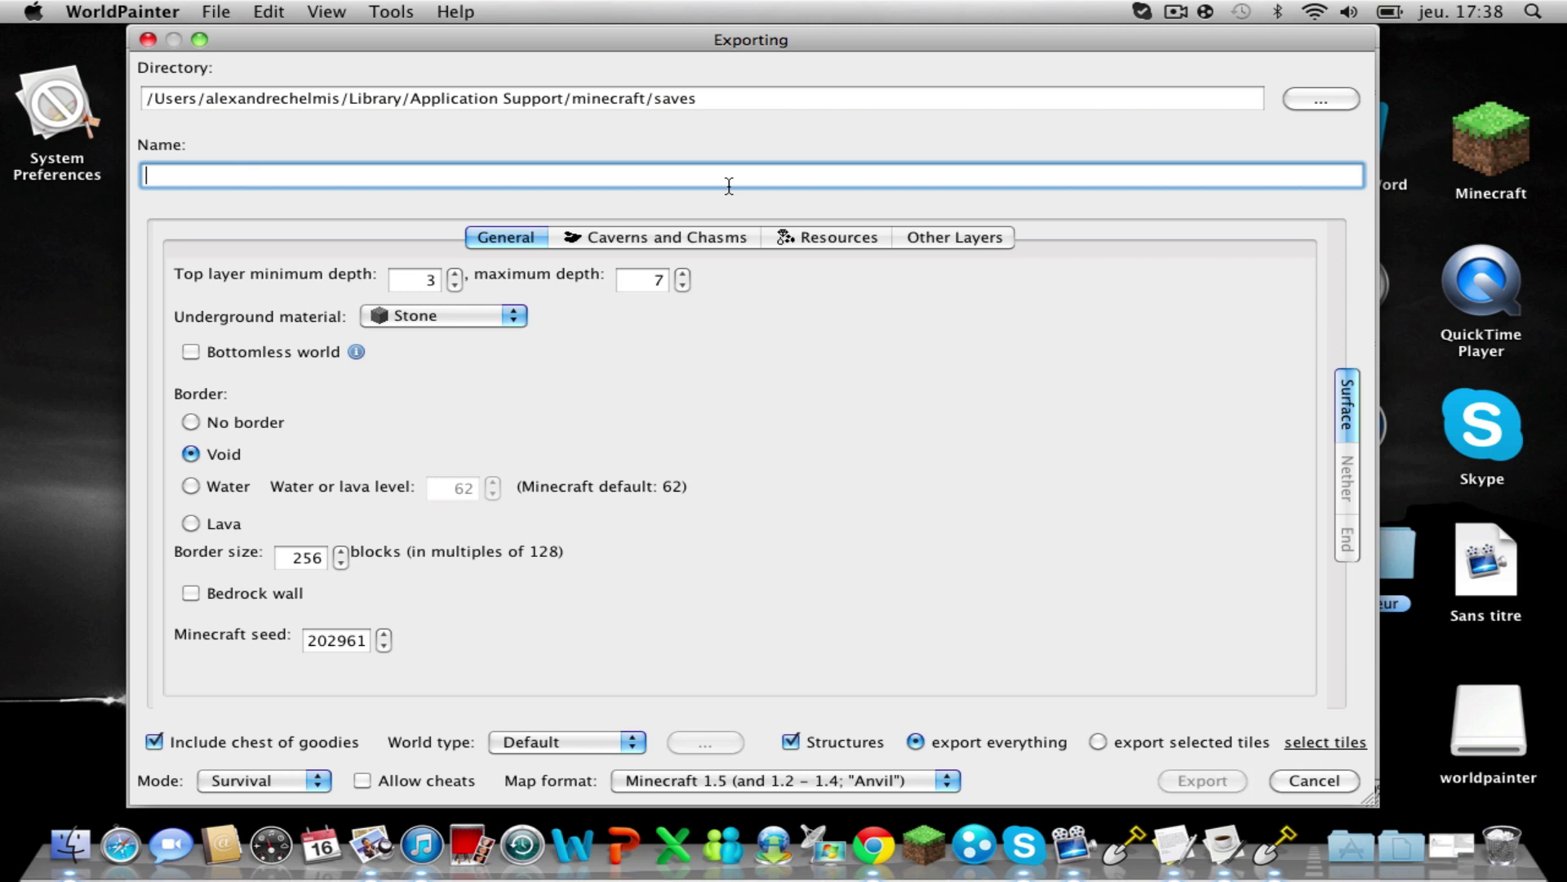
text(DEsert)
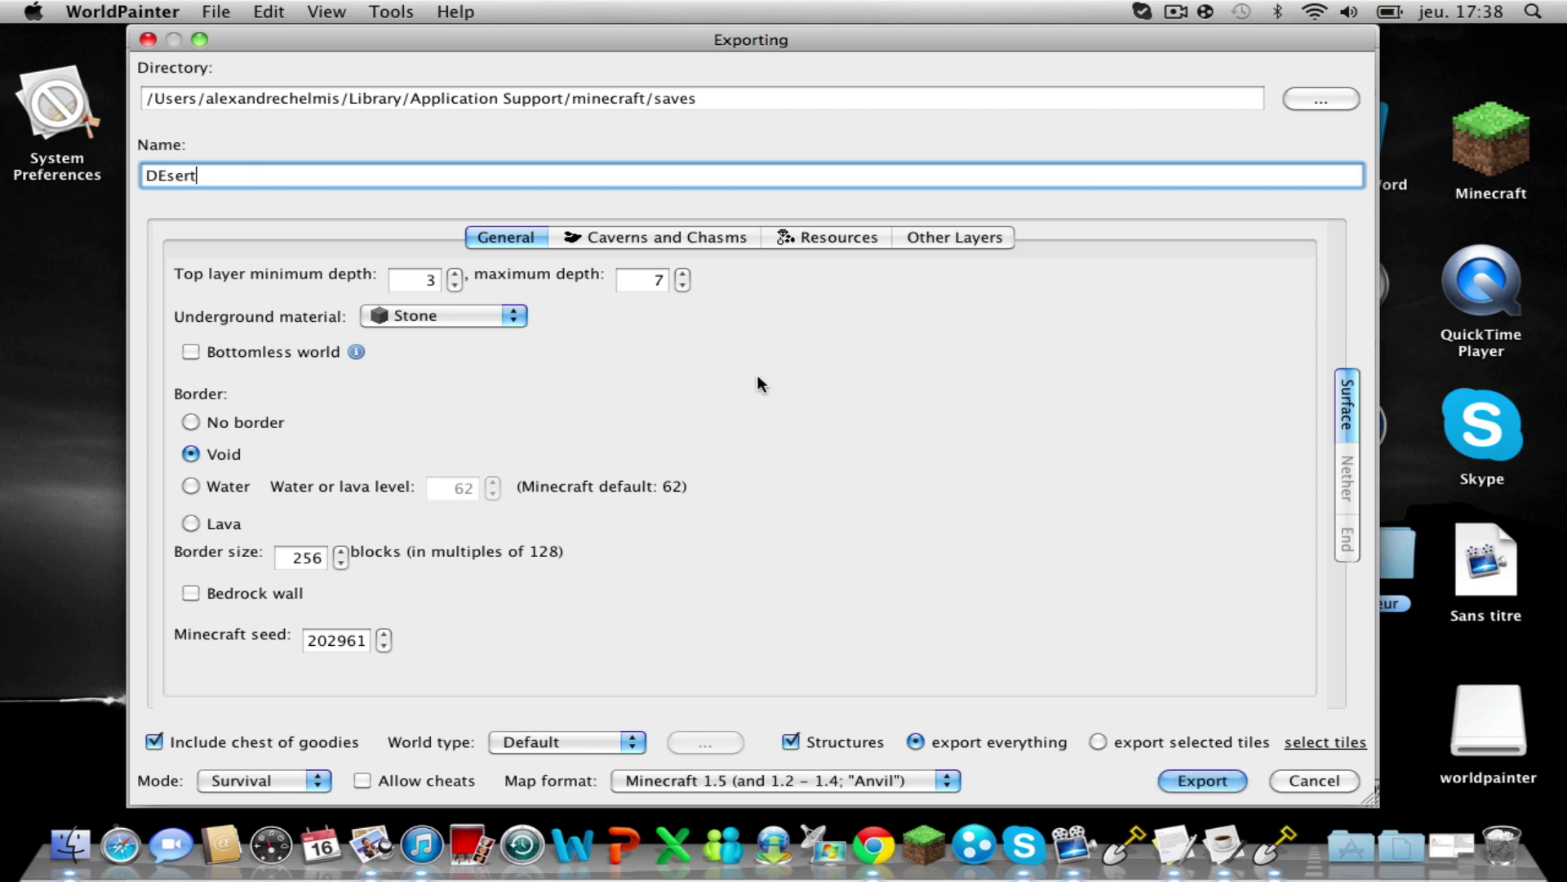
- Keep Stone as the underground material and examine the Caverns and Chasms export settings
click(516, 316)
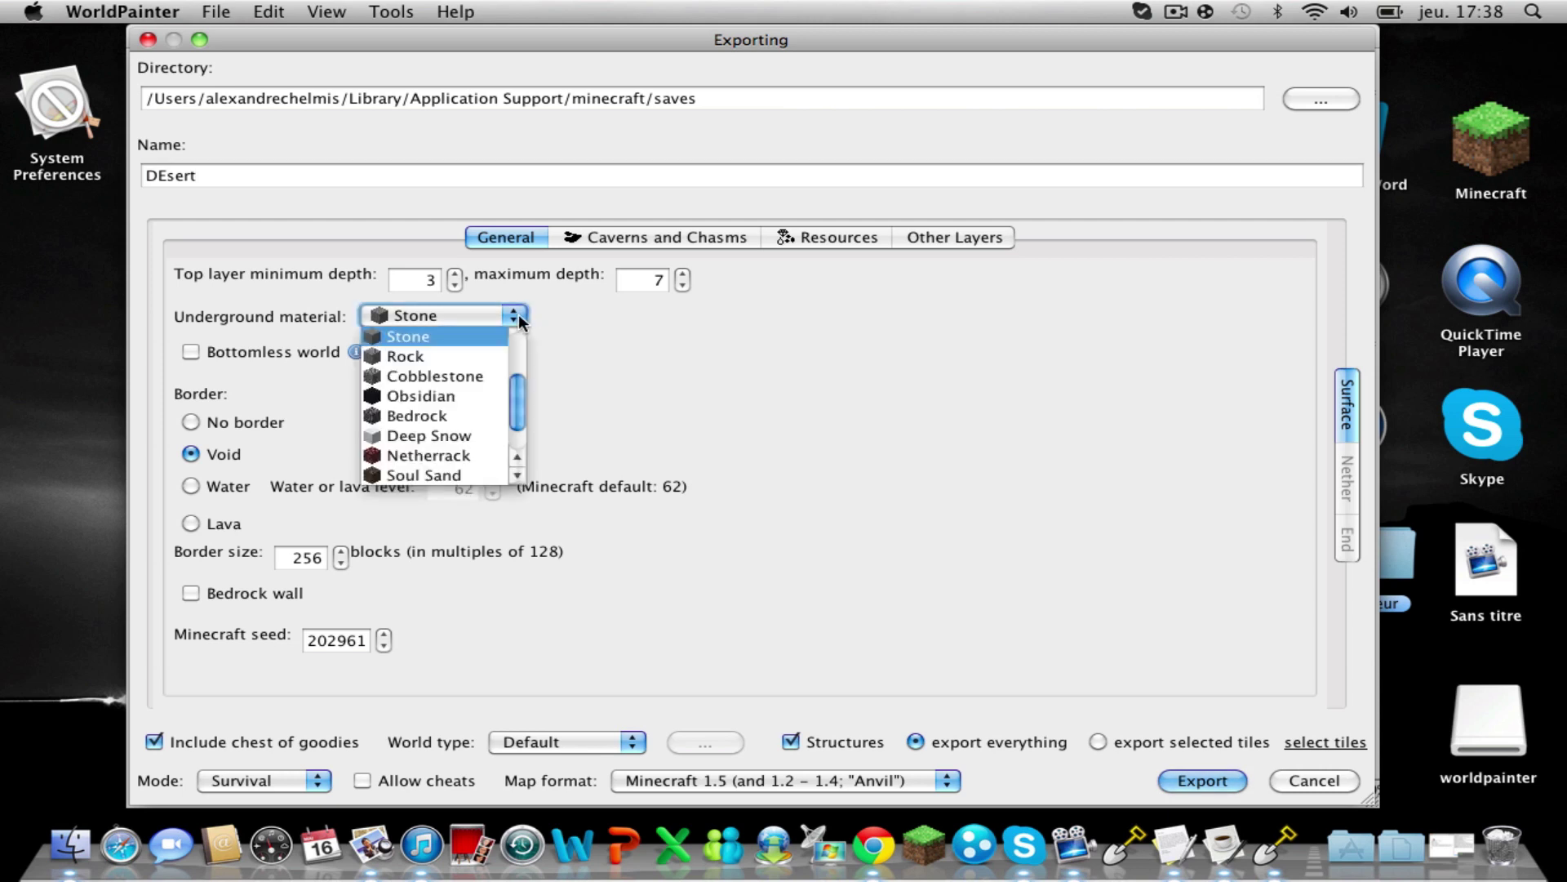
click(456, 336)
click(688, 234)
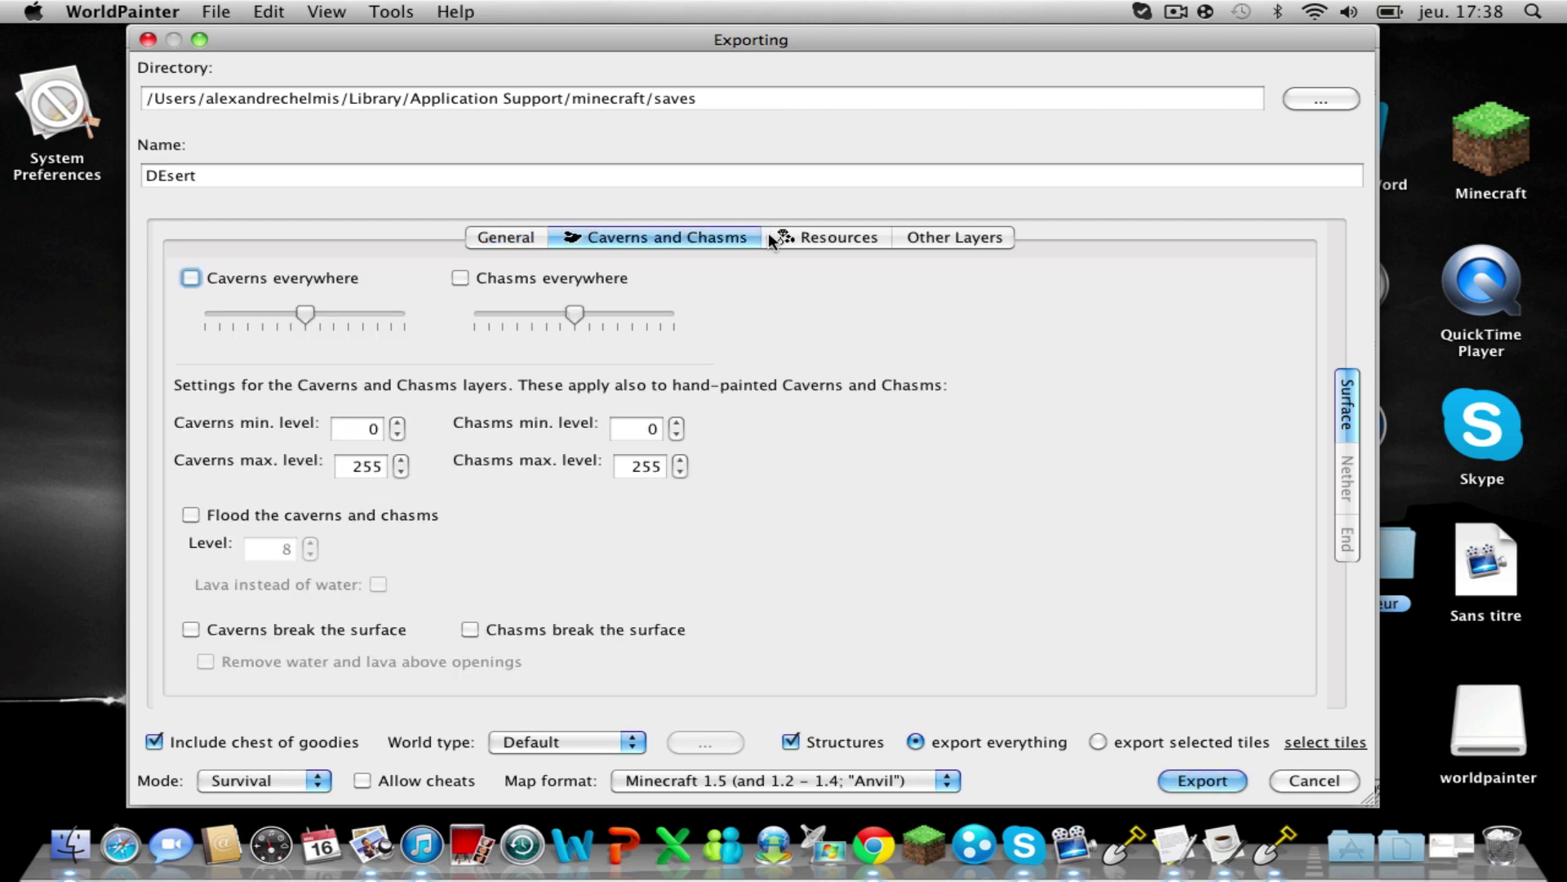
- Set the gold occurrence in the export's resource settings to 13‰
click(851, 235)
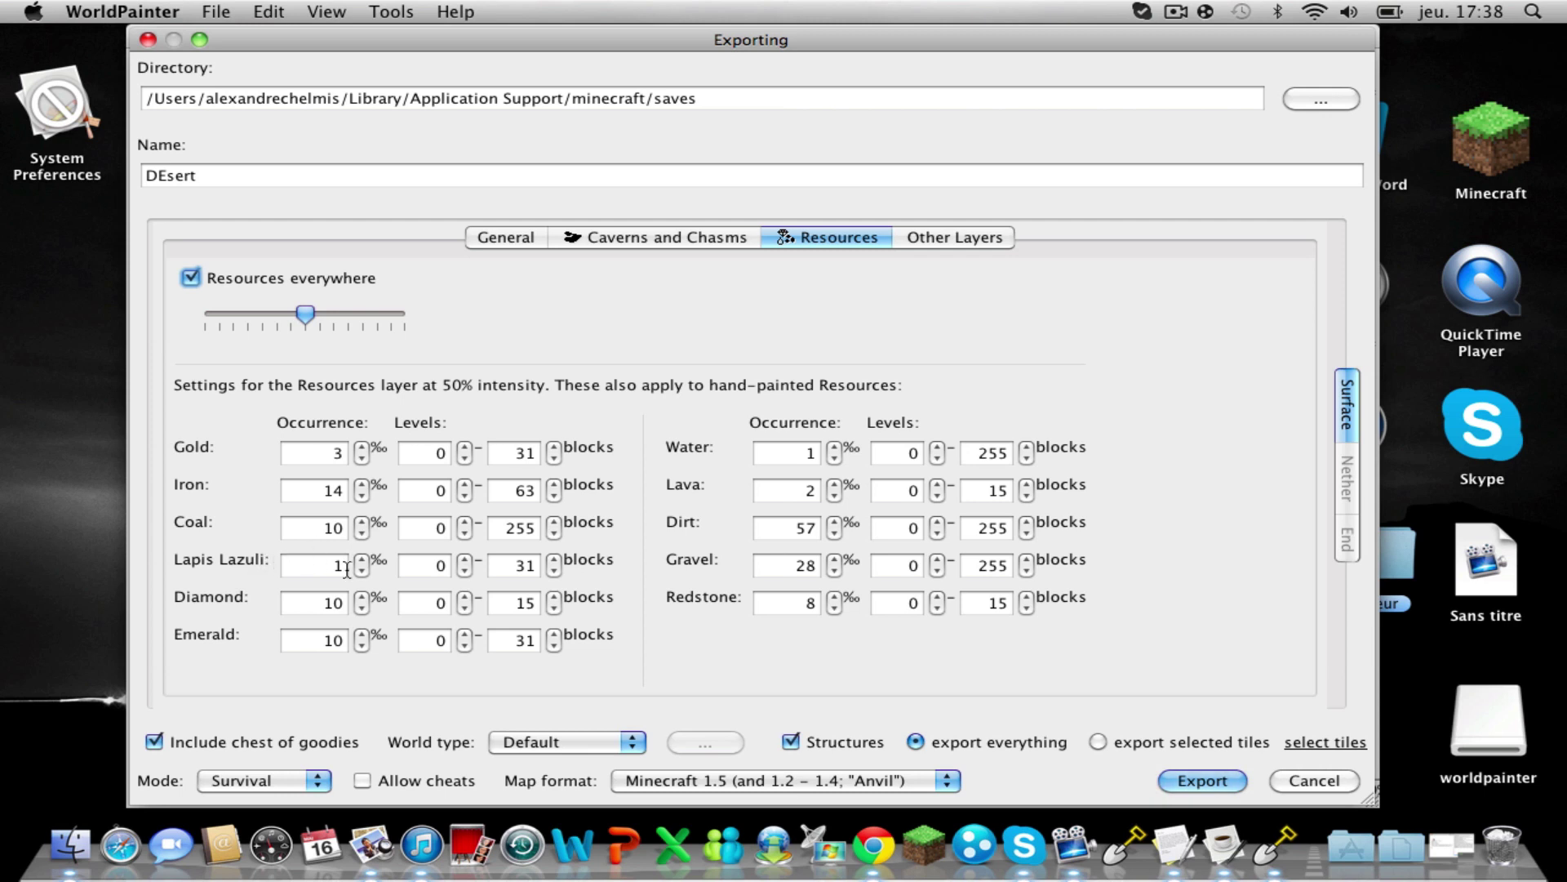
click(362, 448)
drag(364, 452, 364, 449)
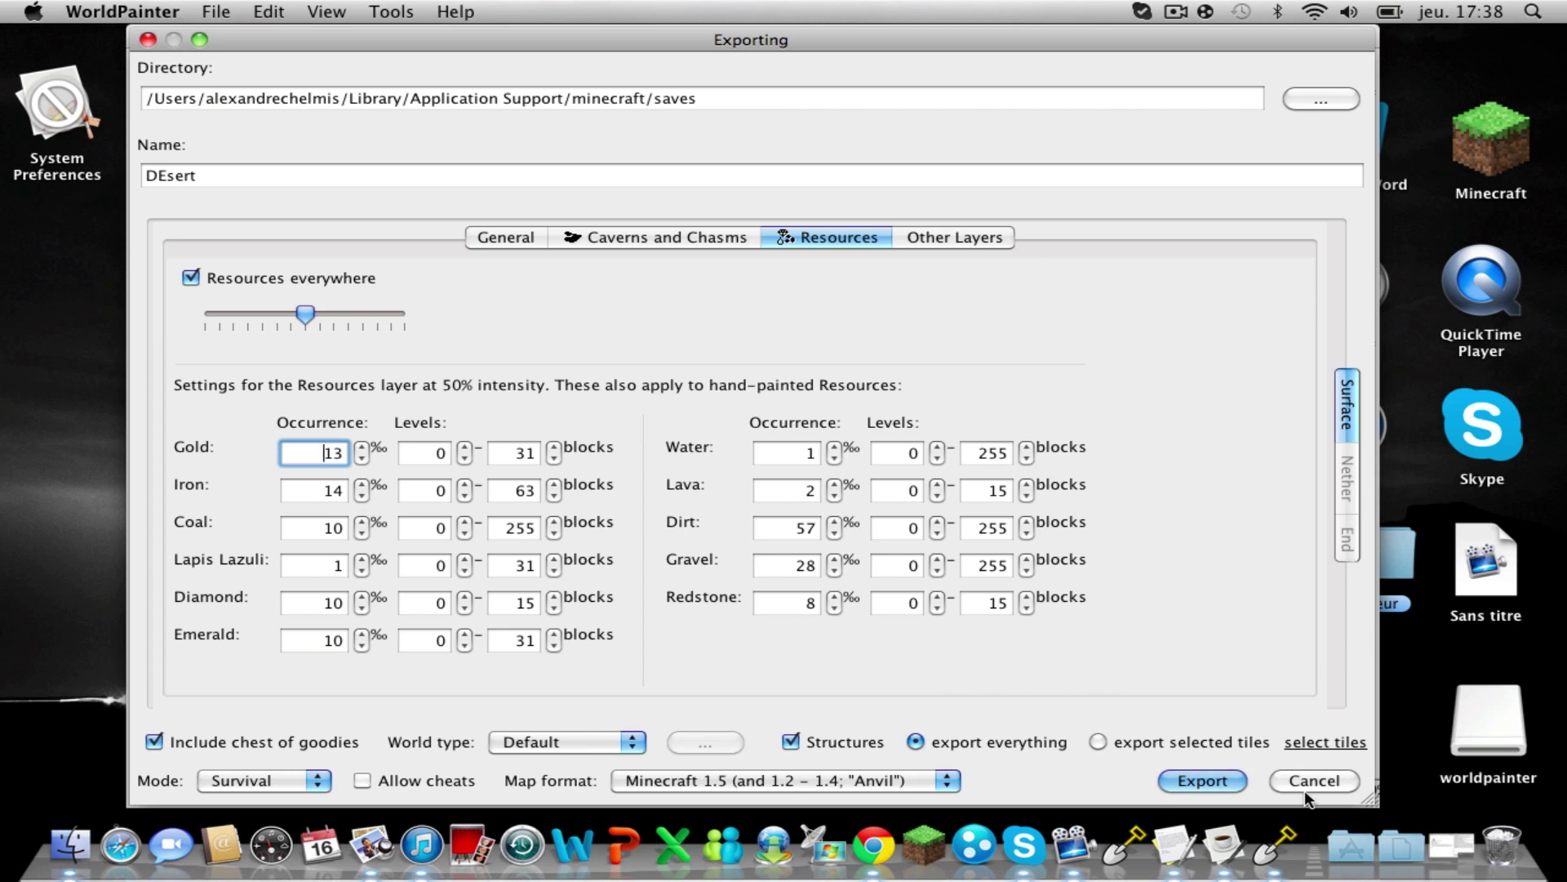
- Start exporting the DEsert world, cancel the export while it is running, and close the export window
click(1216, 779)
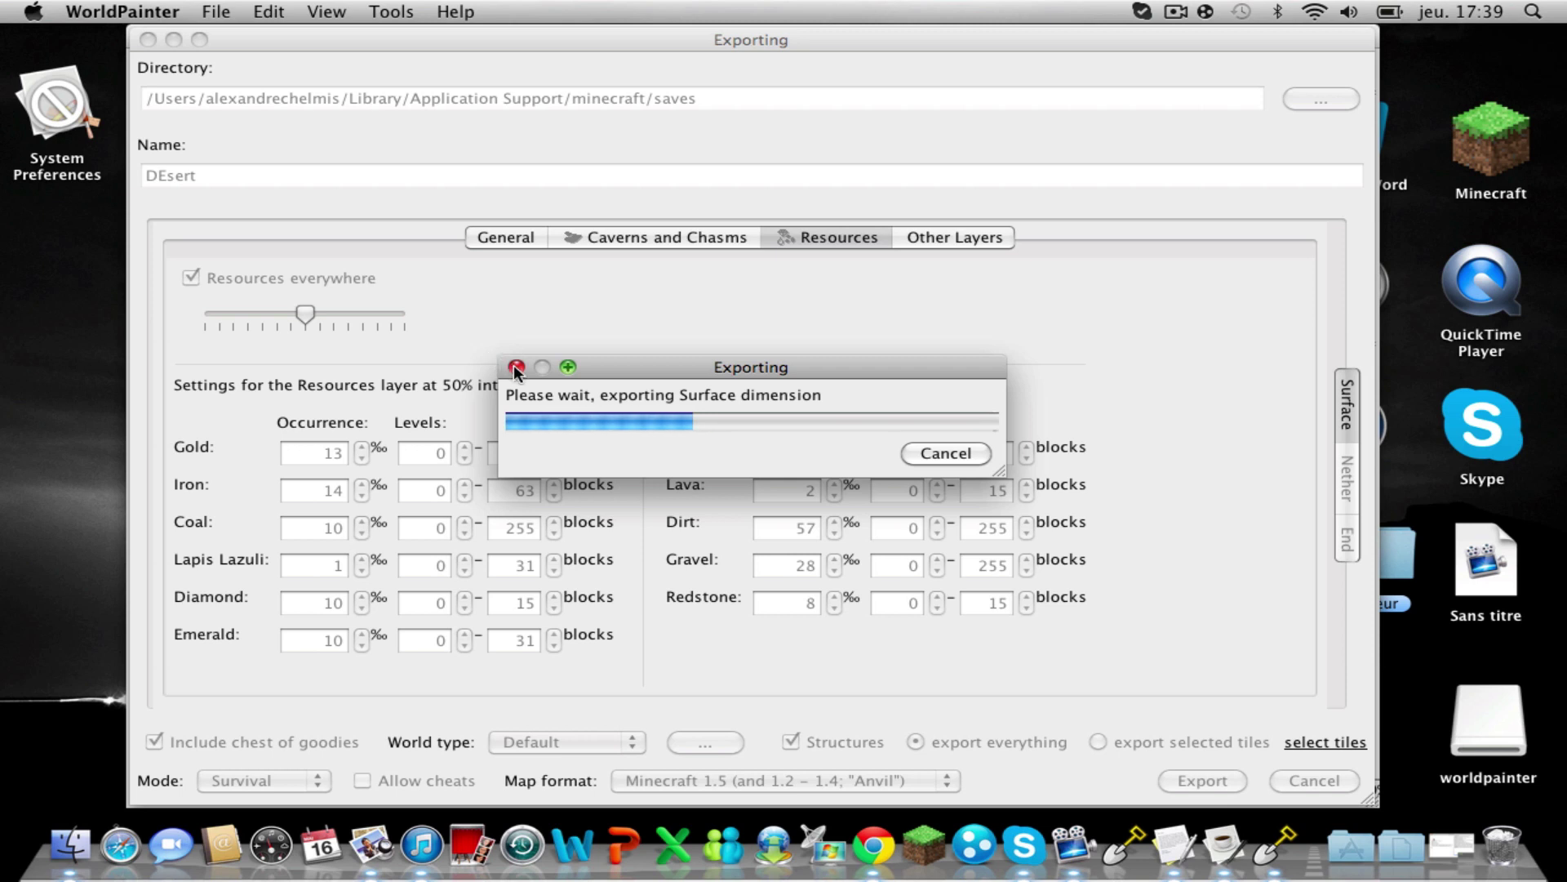
click(938, 454)
click(954, 462)
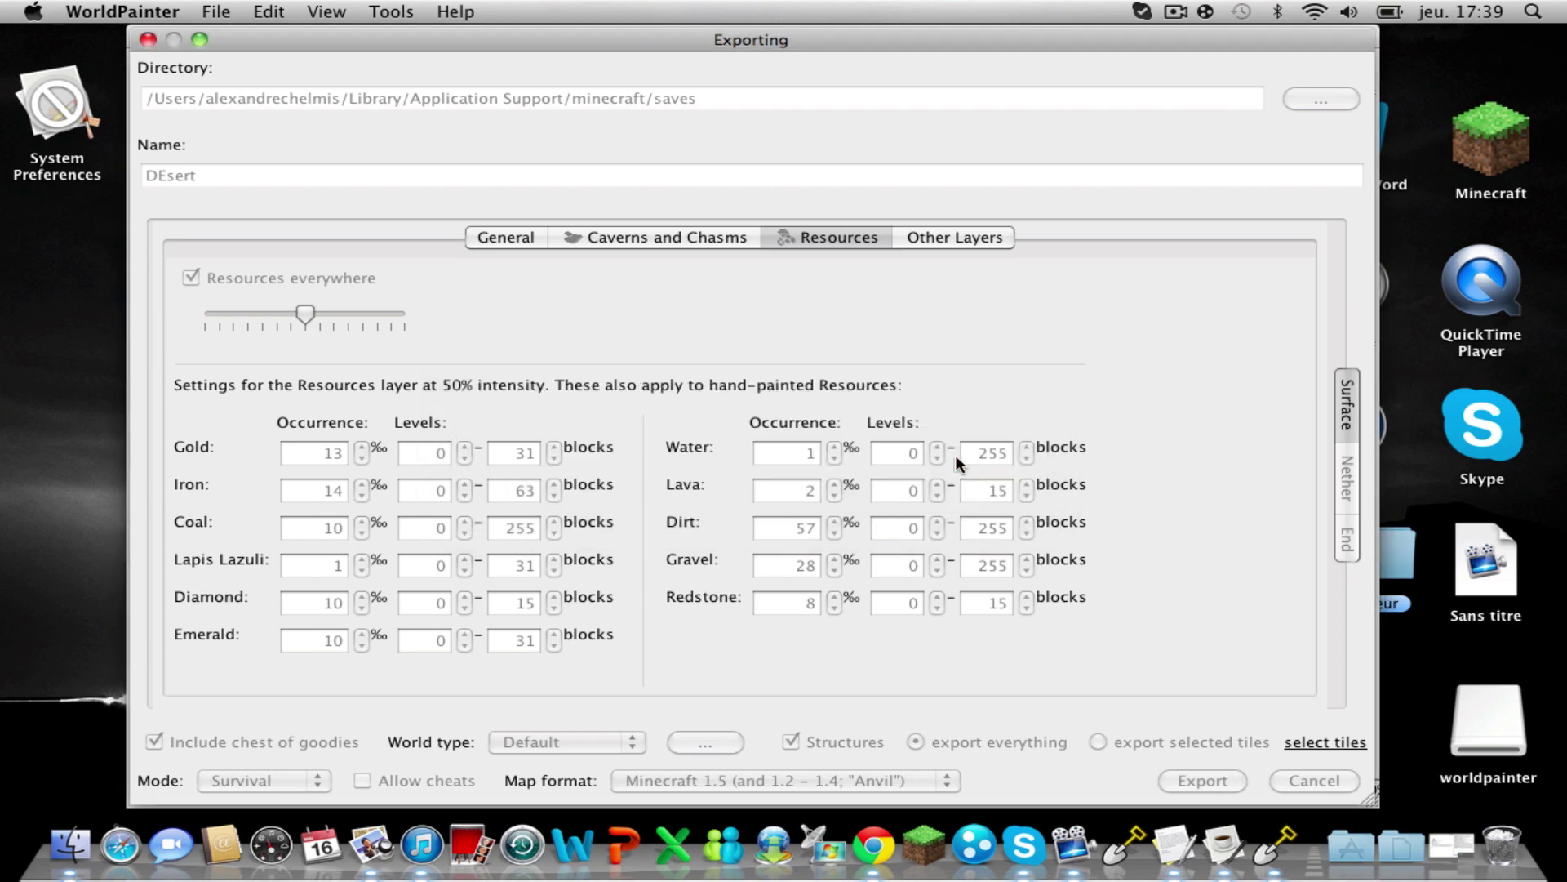
click(144, 36)
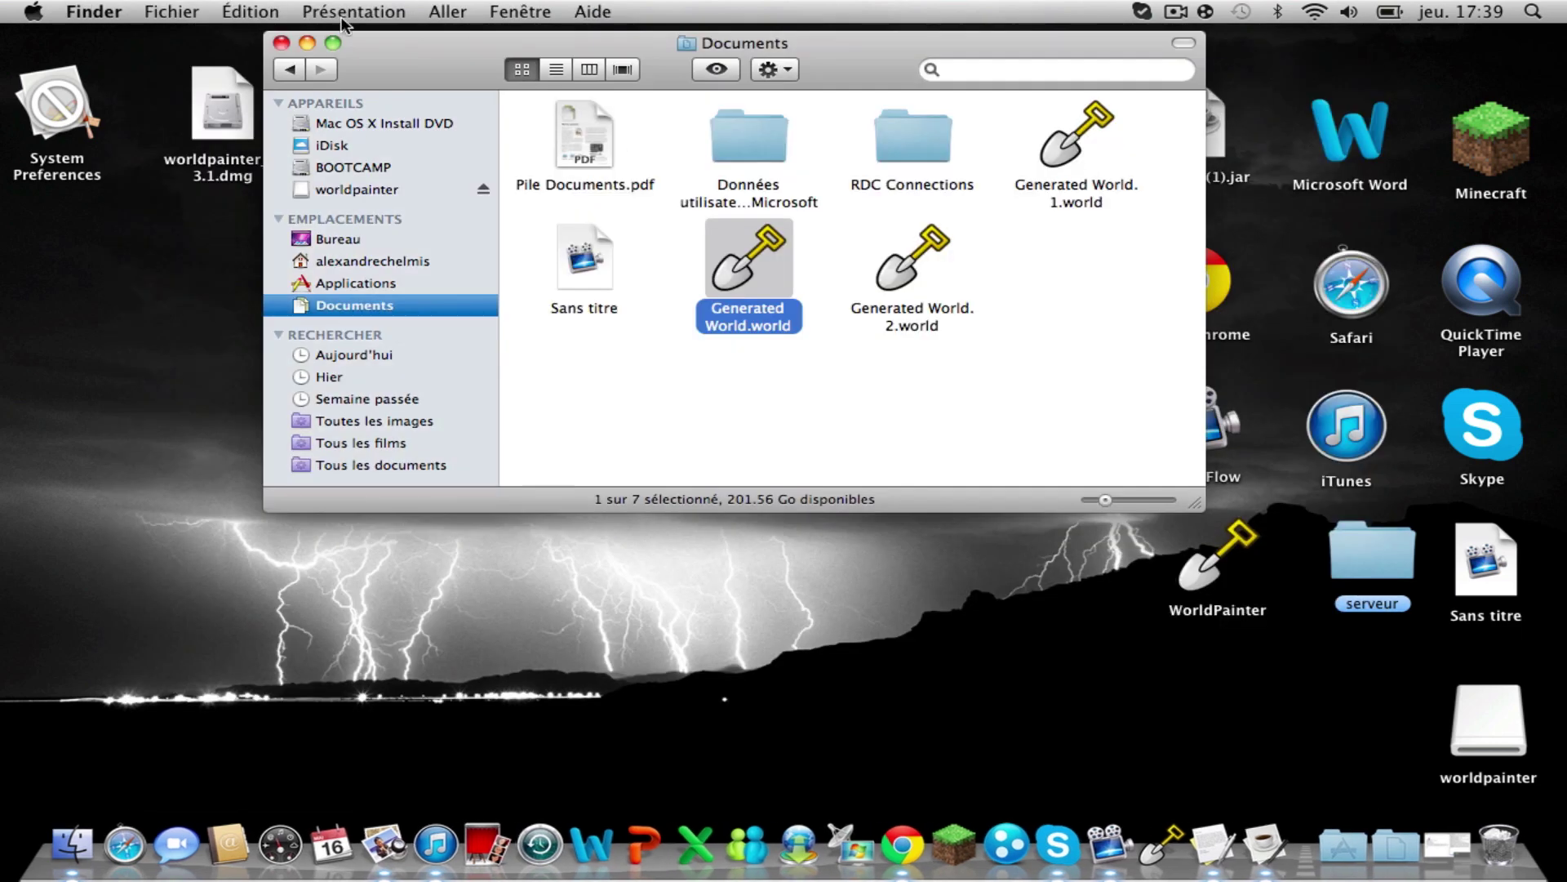
- Dismiss the Documents window, and open the serveur folder on the desktop to view the Minecraft server files before closing it
click(299, 41)
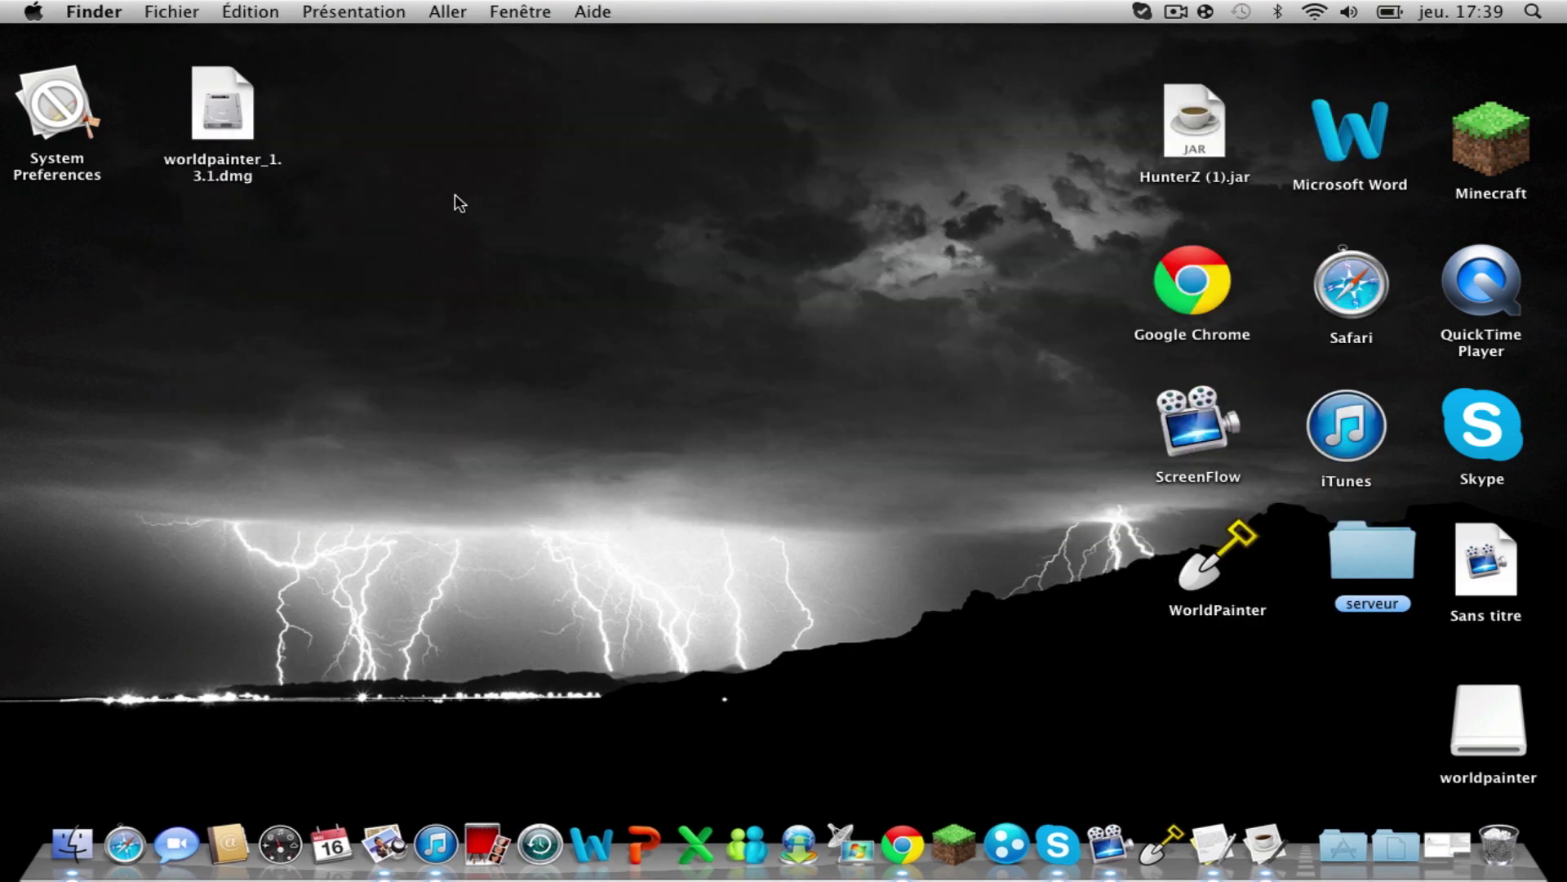
click(1373, 572)
double_click(1373, 571)
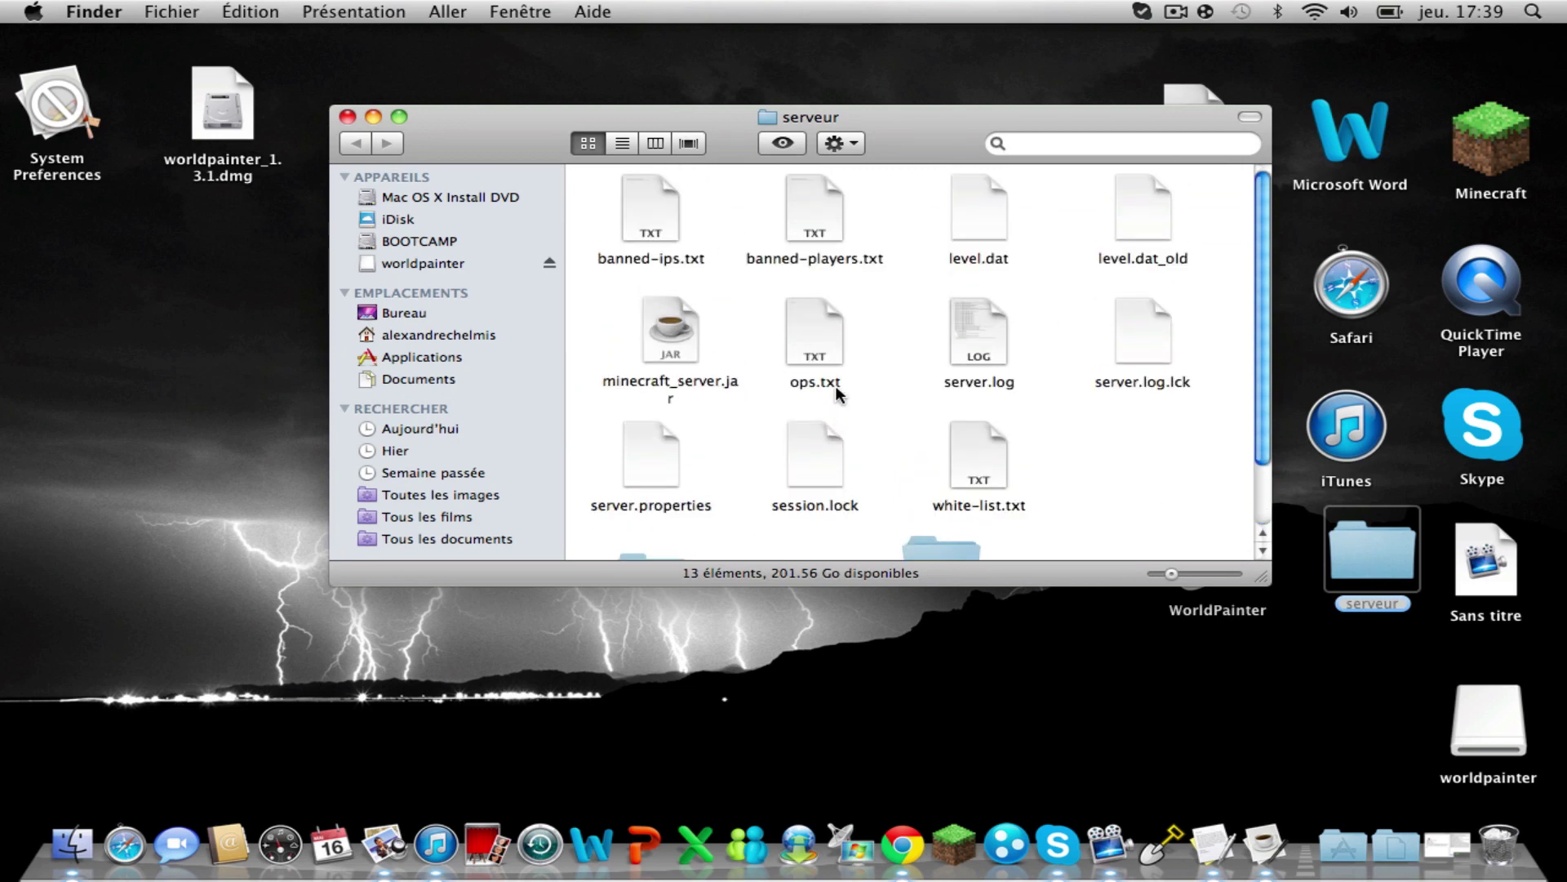
scroll(835, 385, up, 3)
drag(739, 137, 746, 86)
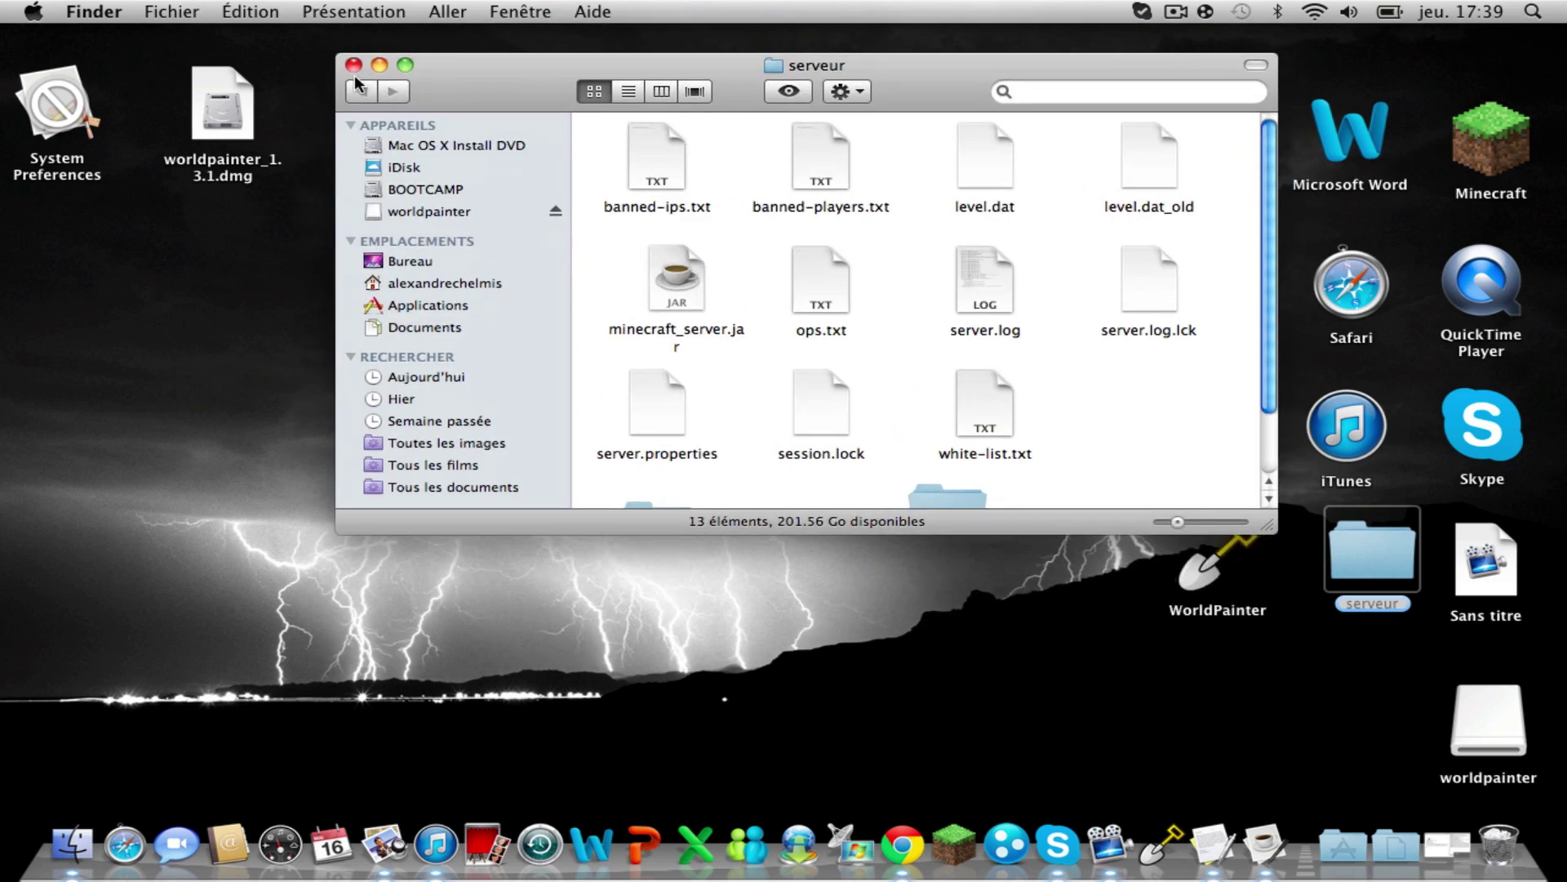
click(353, 65)
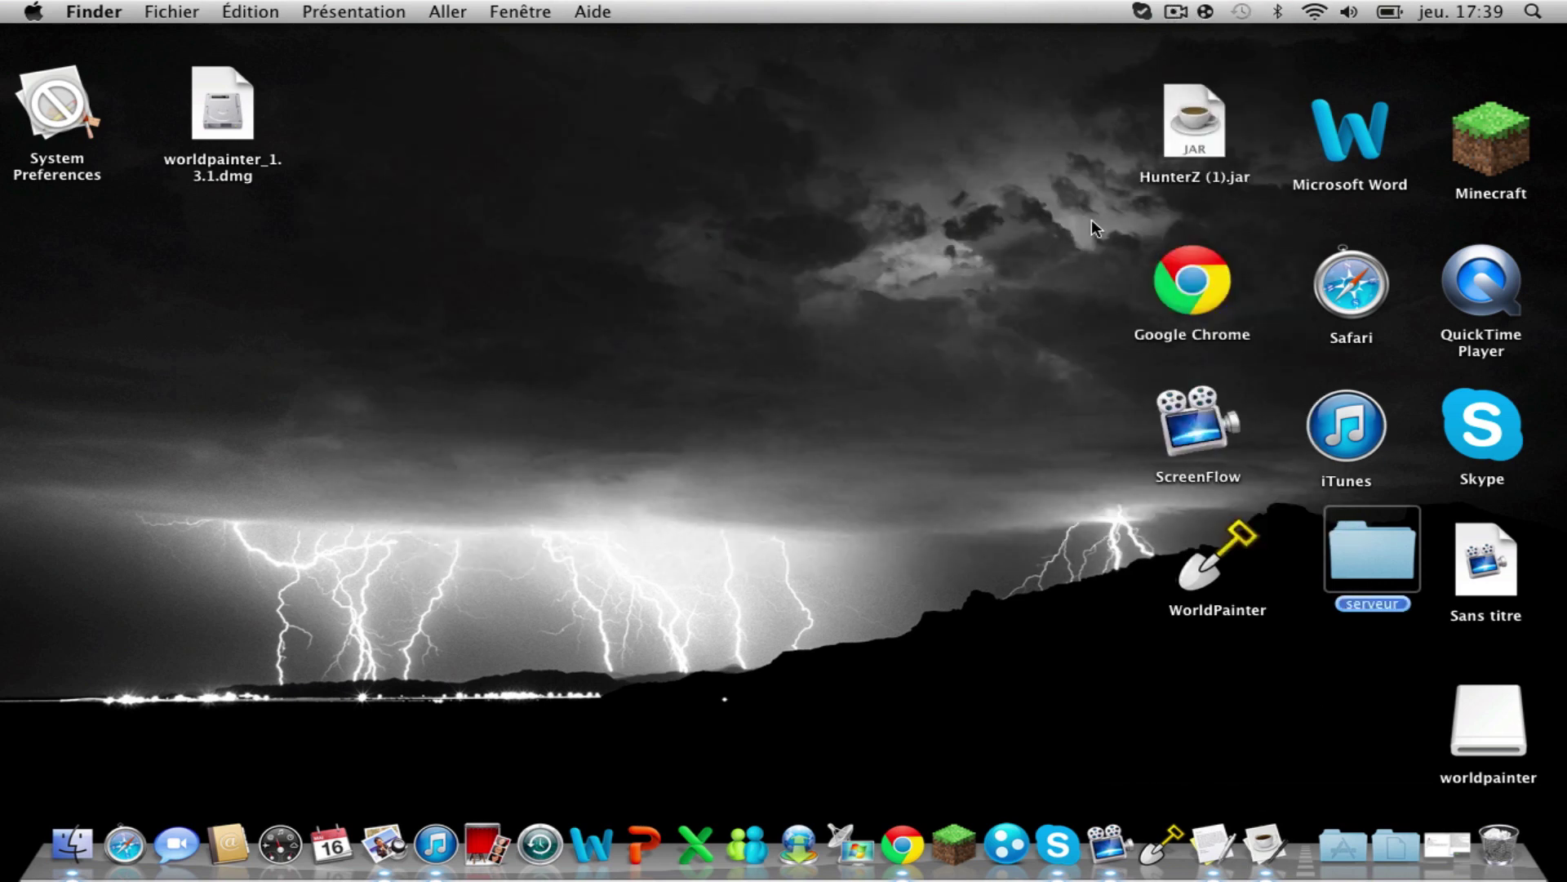
- Launch Minecraft and log in with the remembered account credentials
click(955, 845)
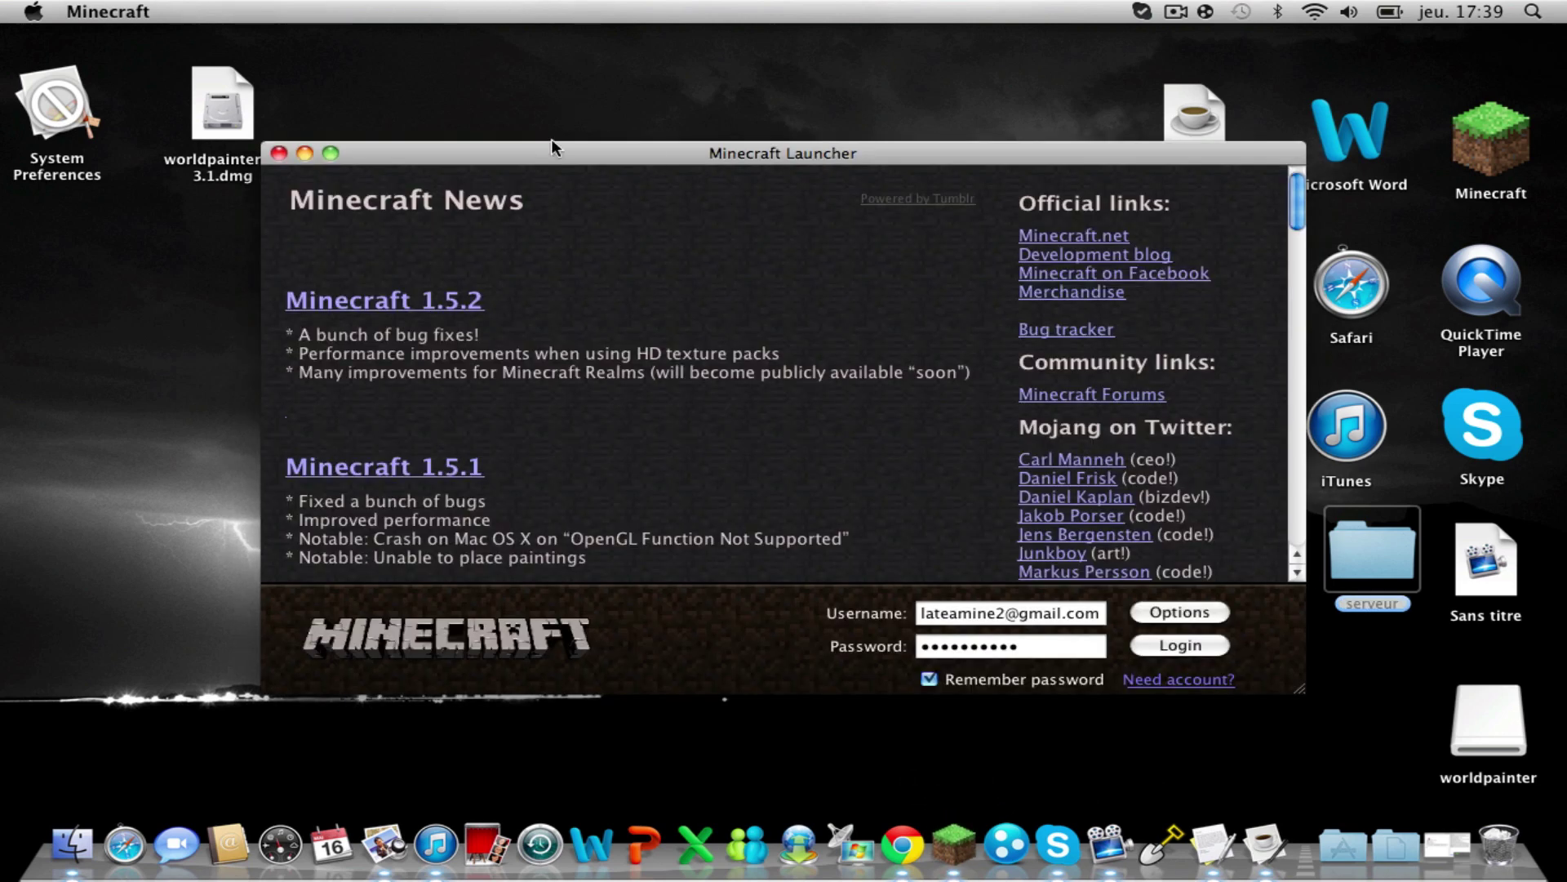
drag(551, 147, 469, 99)
click(1085, 599)
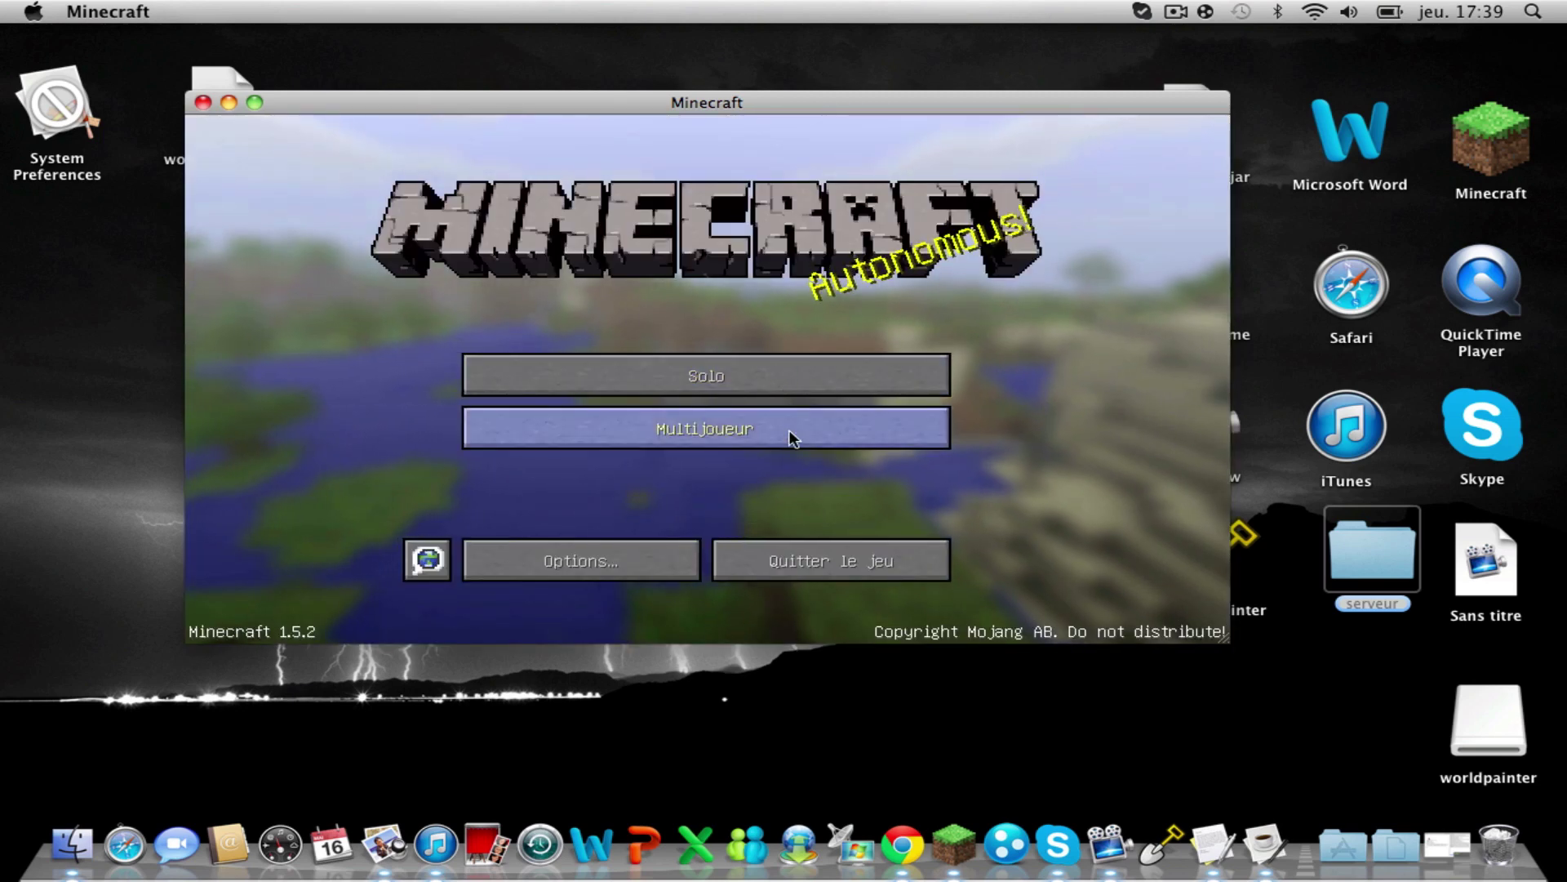
- Join the last saved server in the multiplayer list and enlarge the game window
click(789, 431)
scroll(800, 425, down, 2)
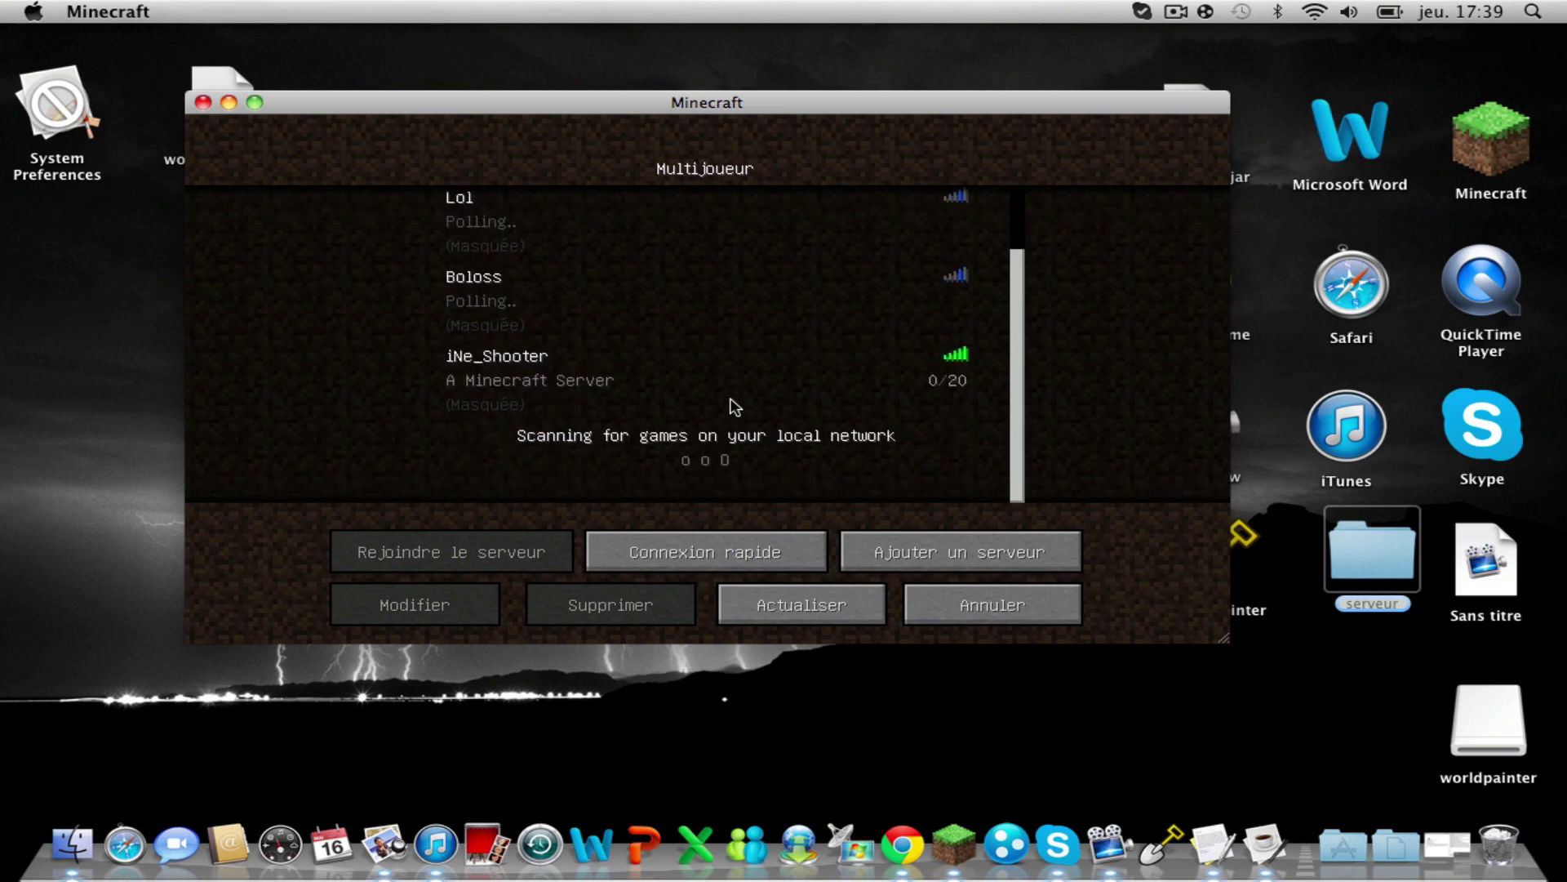
click(693, 400)
double_click(696, 402)
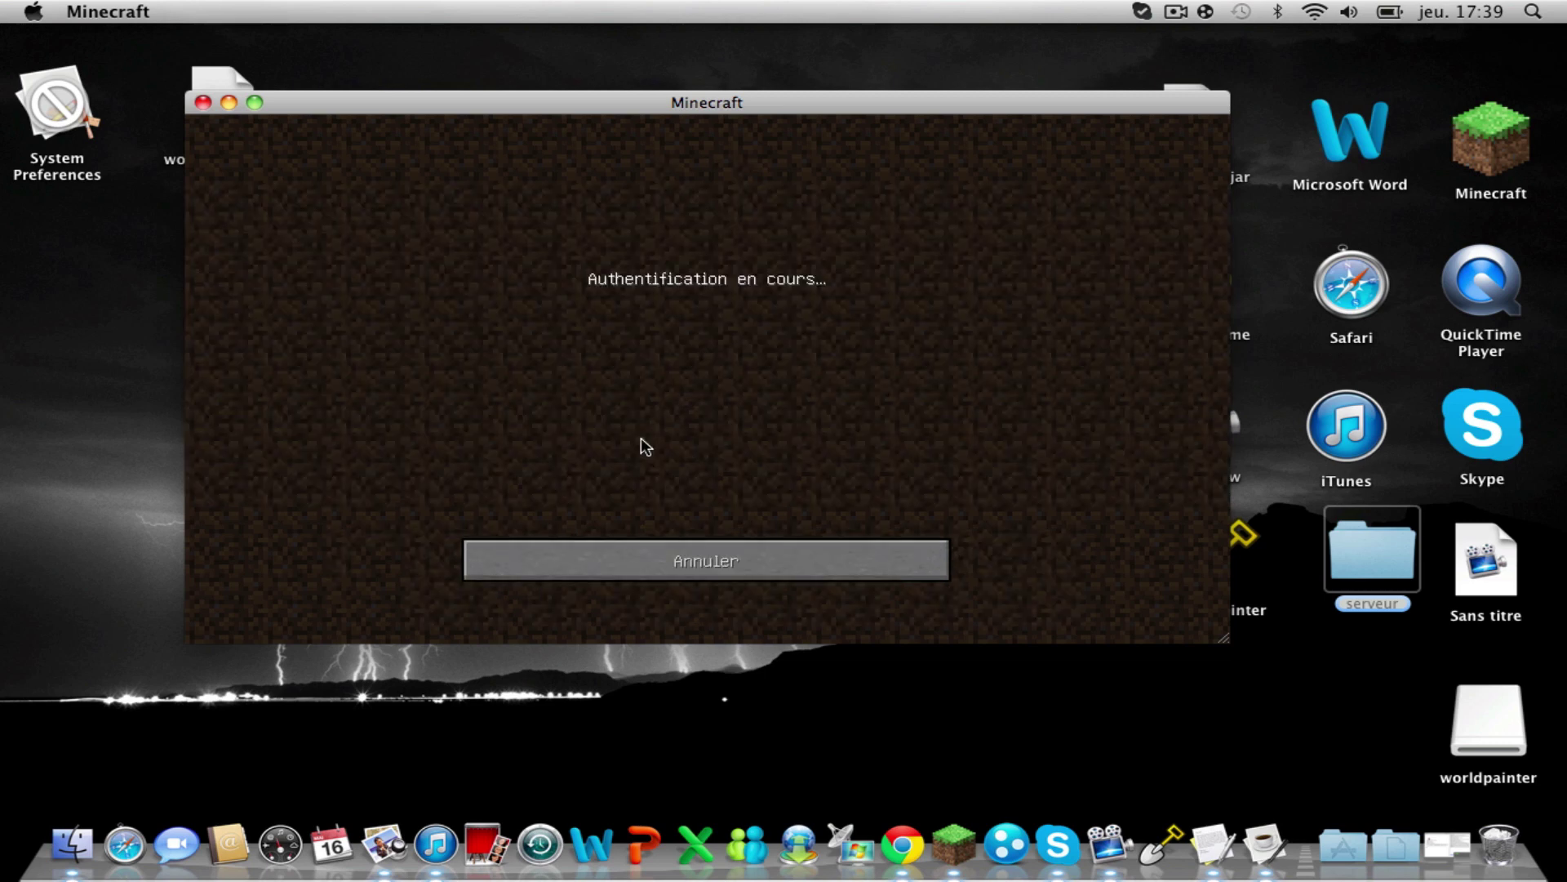
click(254, 103)
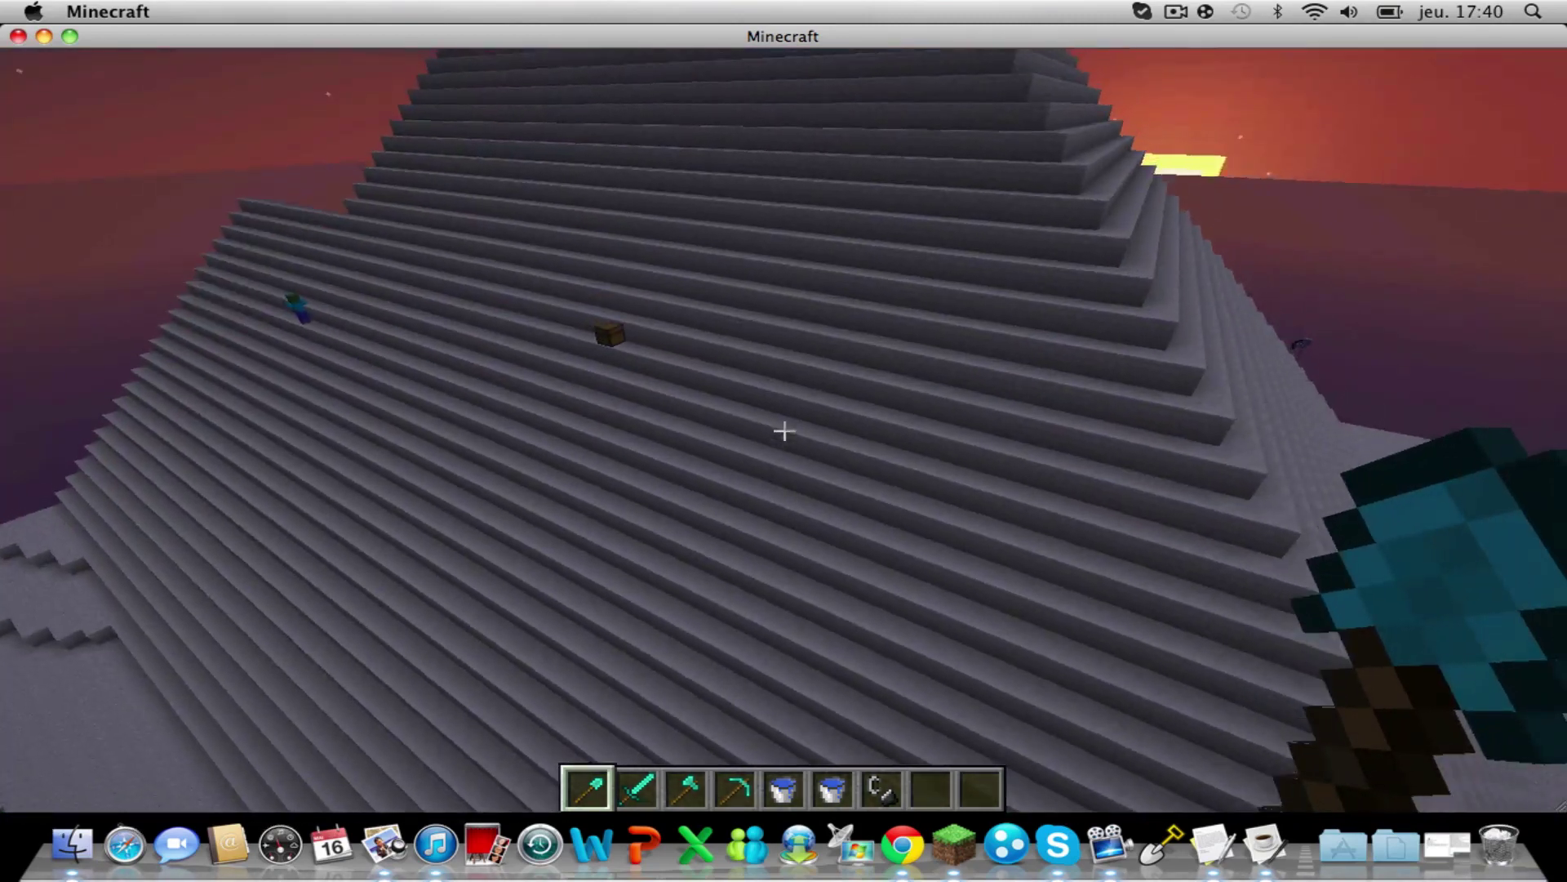
- Approach the zombie on the pyramid's stepped slope and kill it with the diamond sword
key(w)
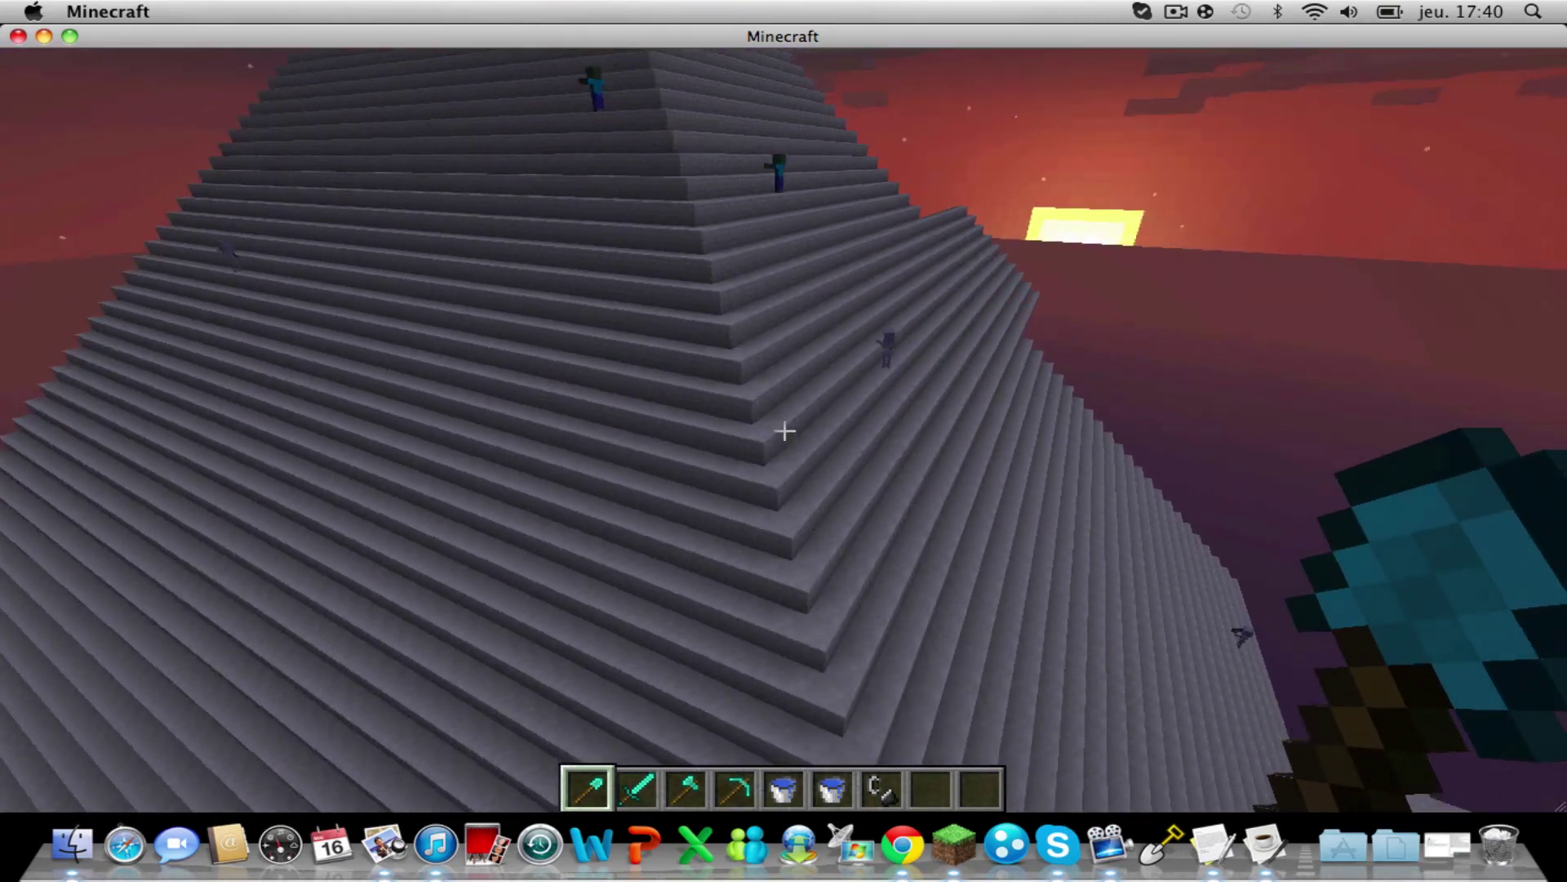
scroll(784, 430, down, 2)
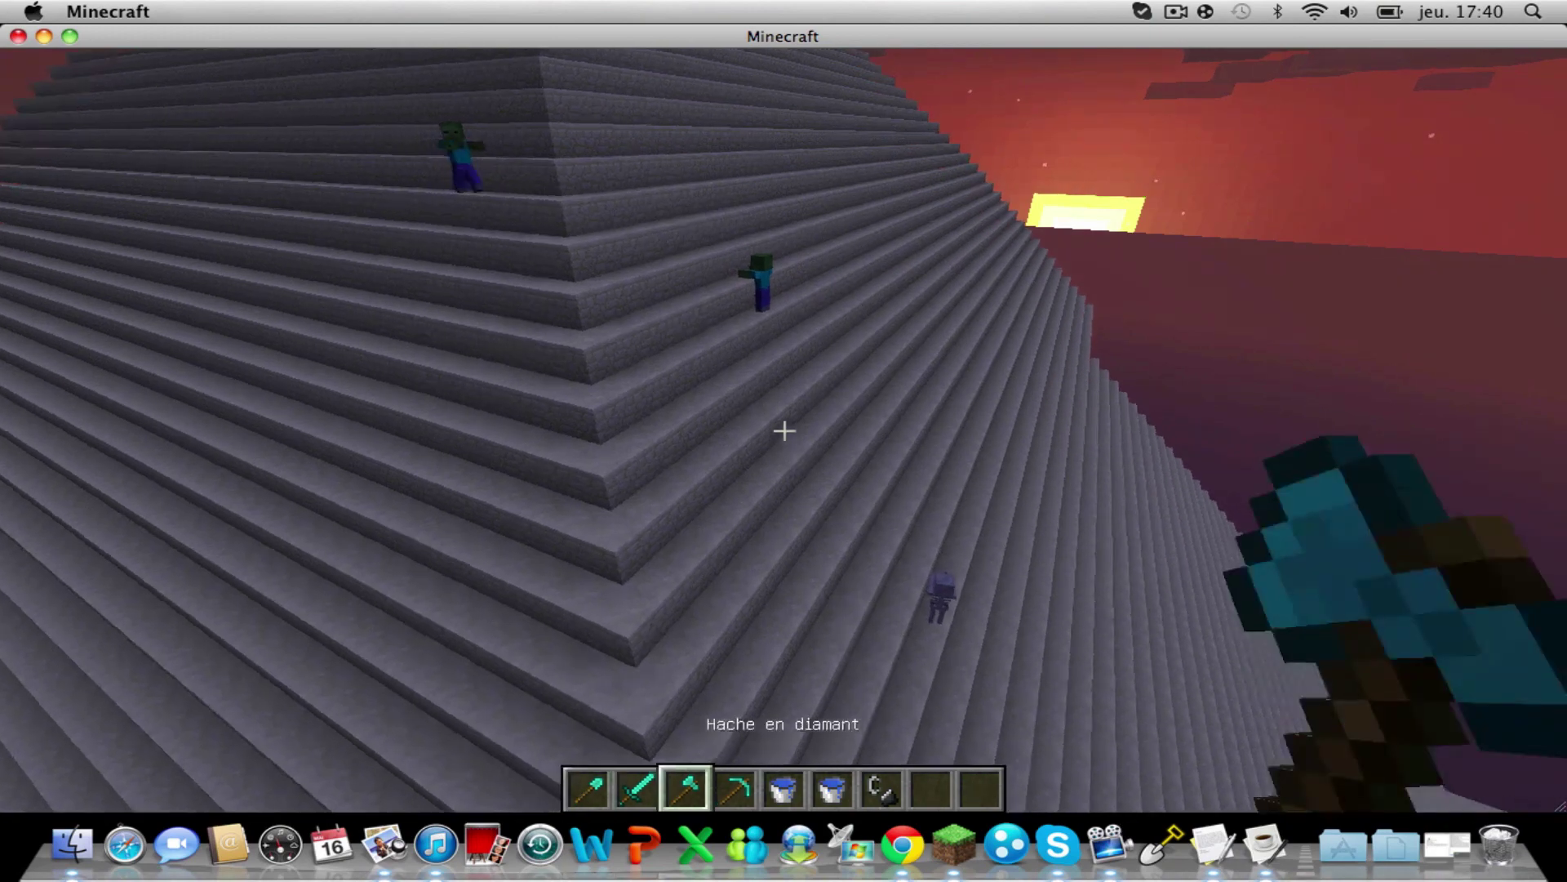
scroll(783, 431, up, 1)
key(w)
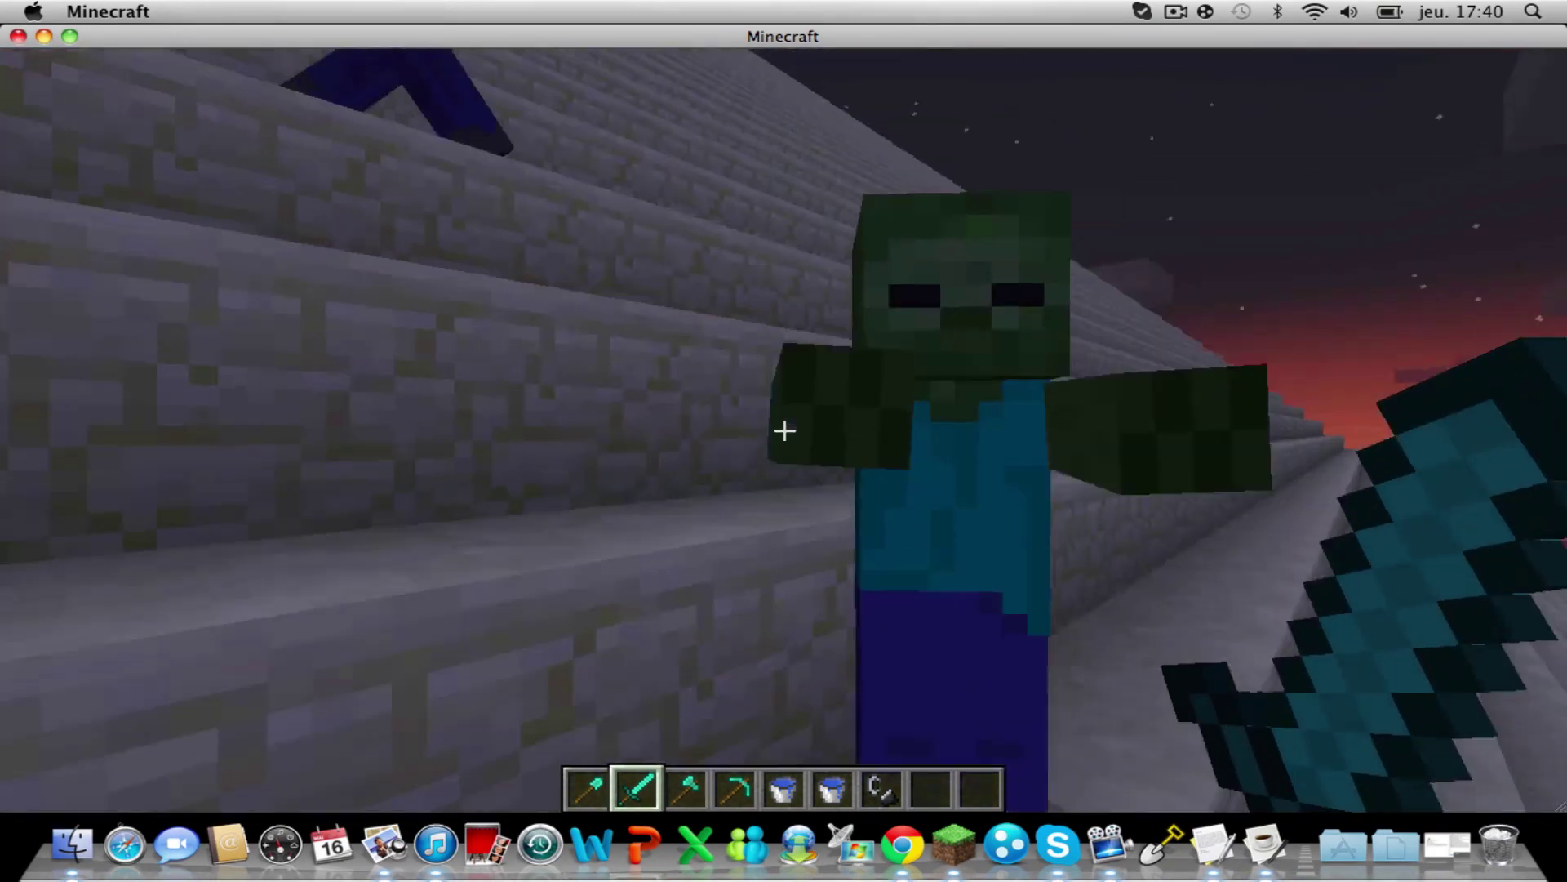
click(784, 430)
click(783, 431)
click(783, 430)
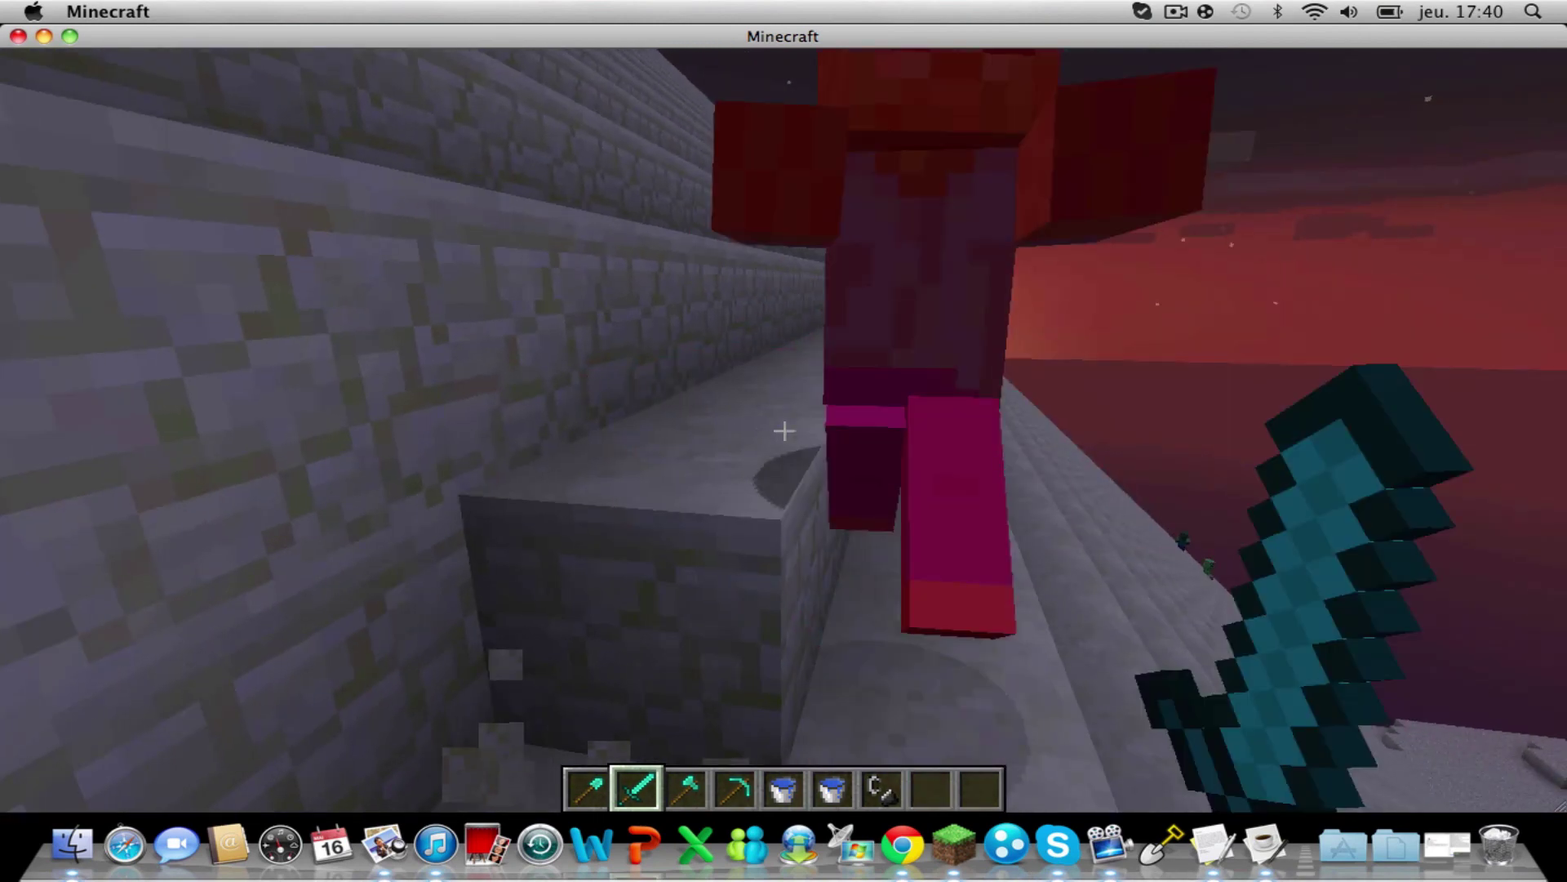
click(783, 430)
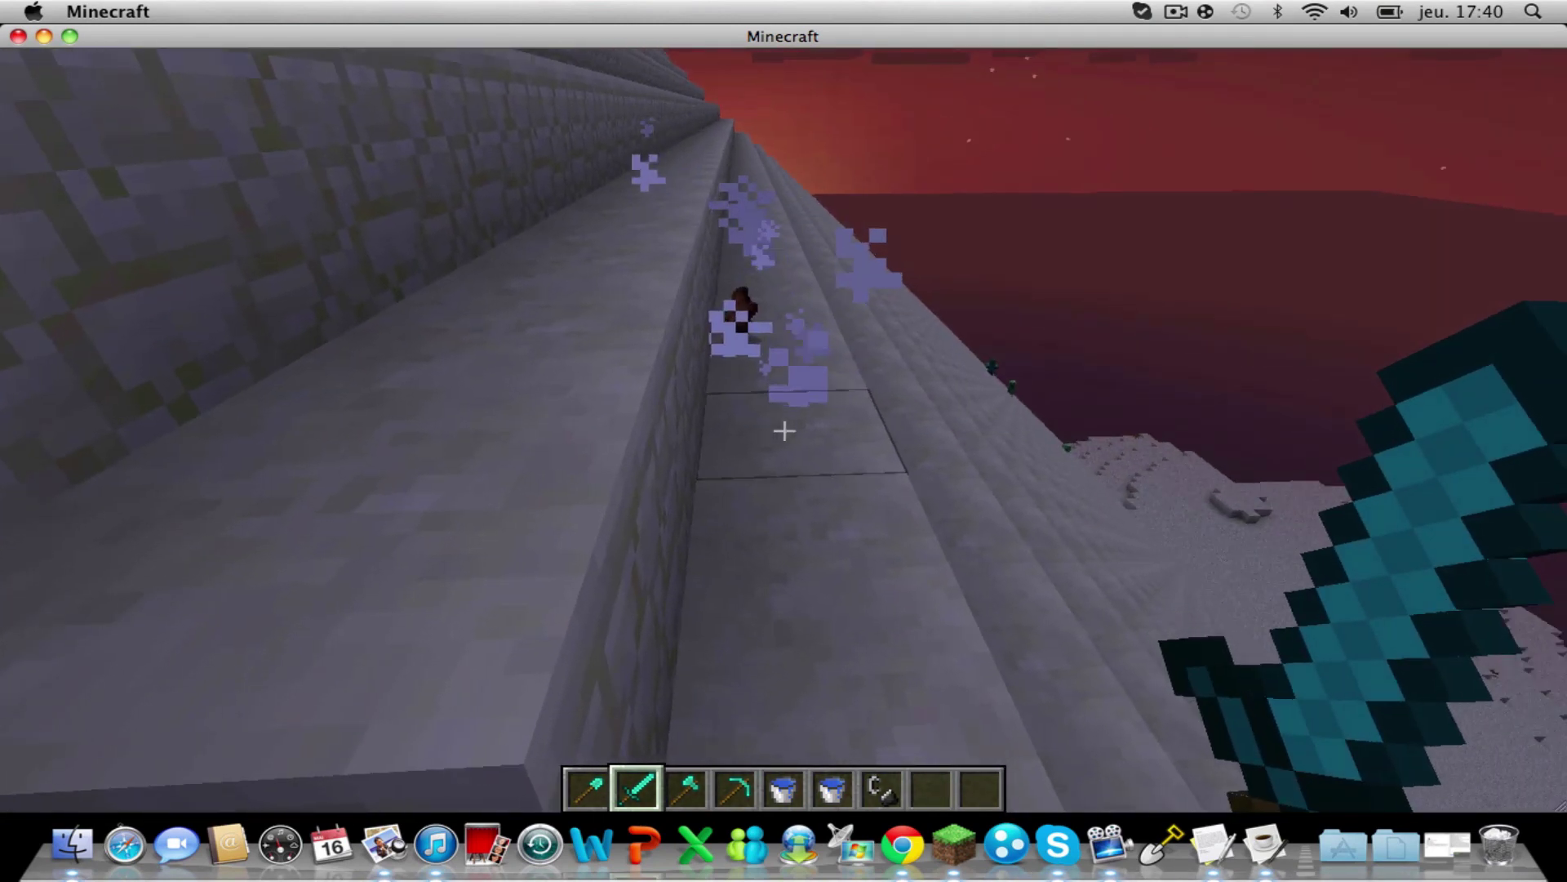
- Select the diamond sword again and kill the next zombie on the pyramid's edge
scroll(783, 430, down, 3)
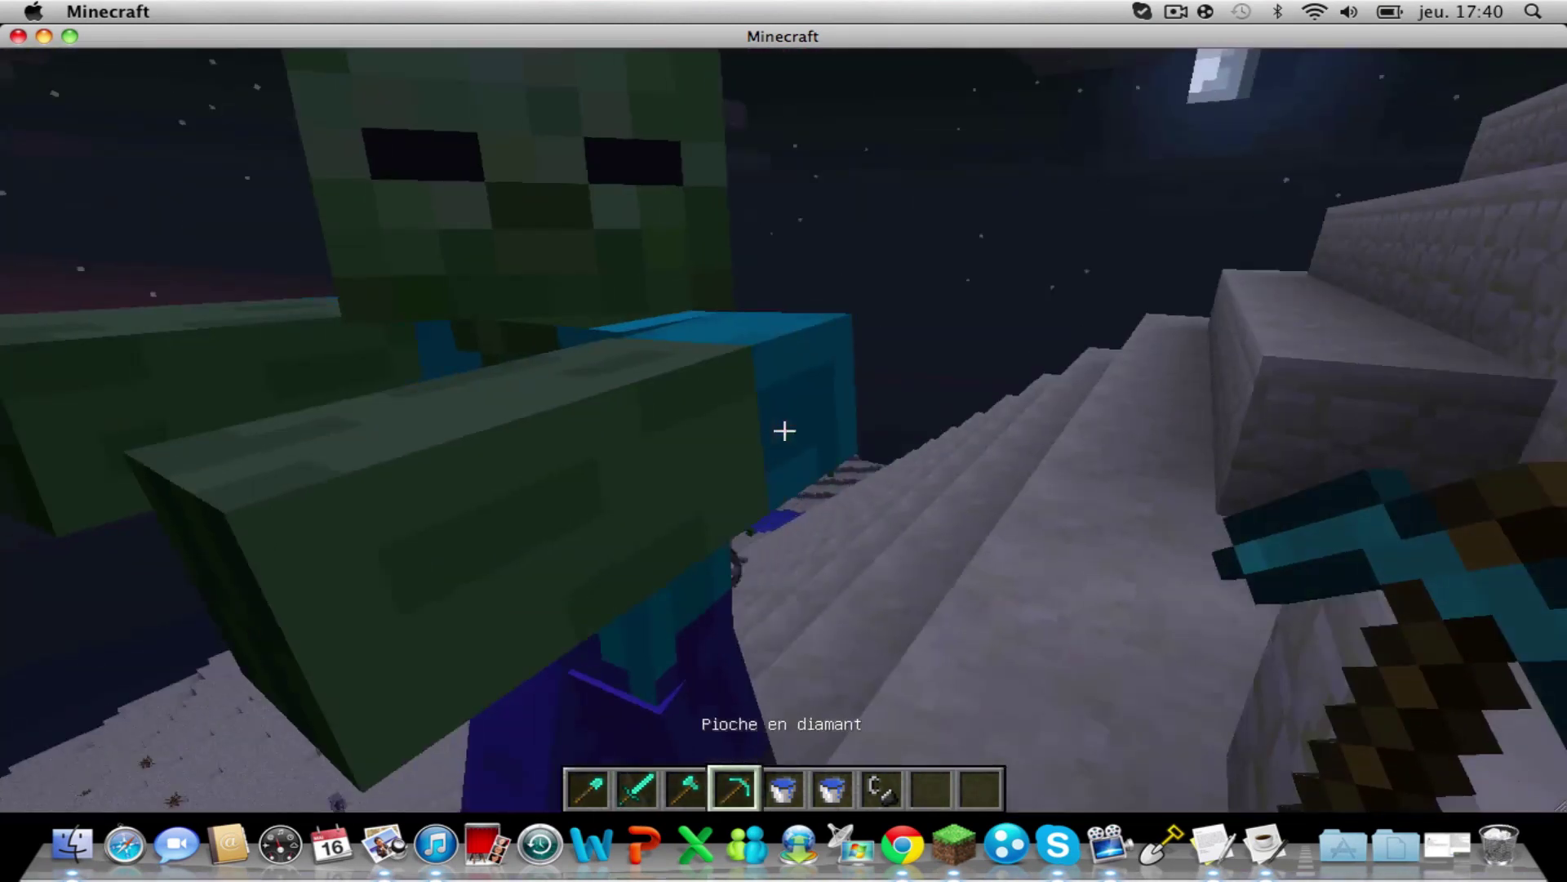
scroll(784, 431, up, 1)
scroll(784, 430, up, 1)
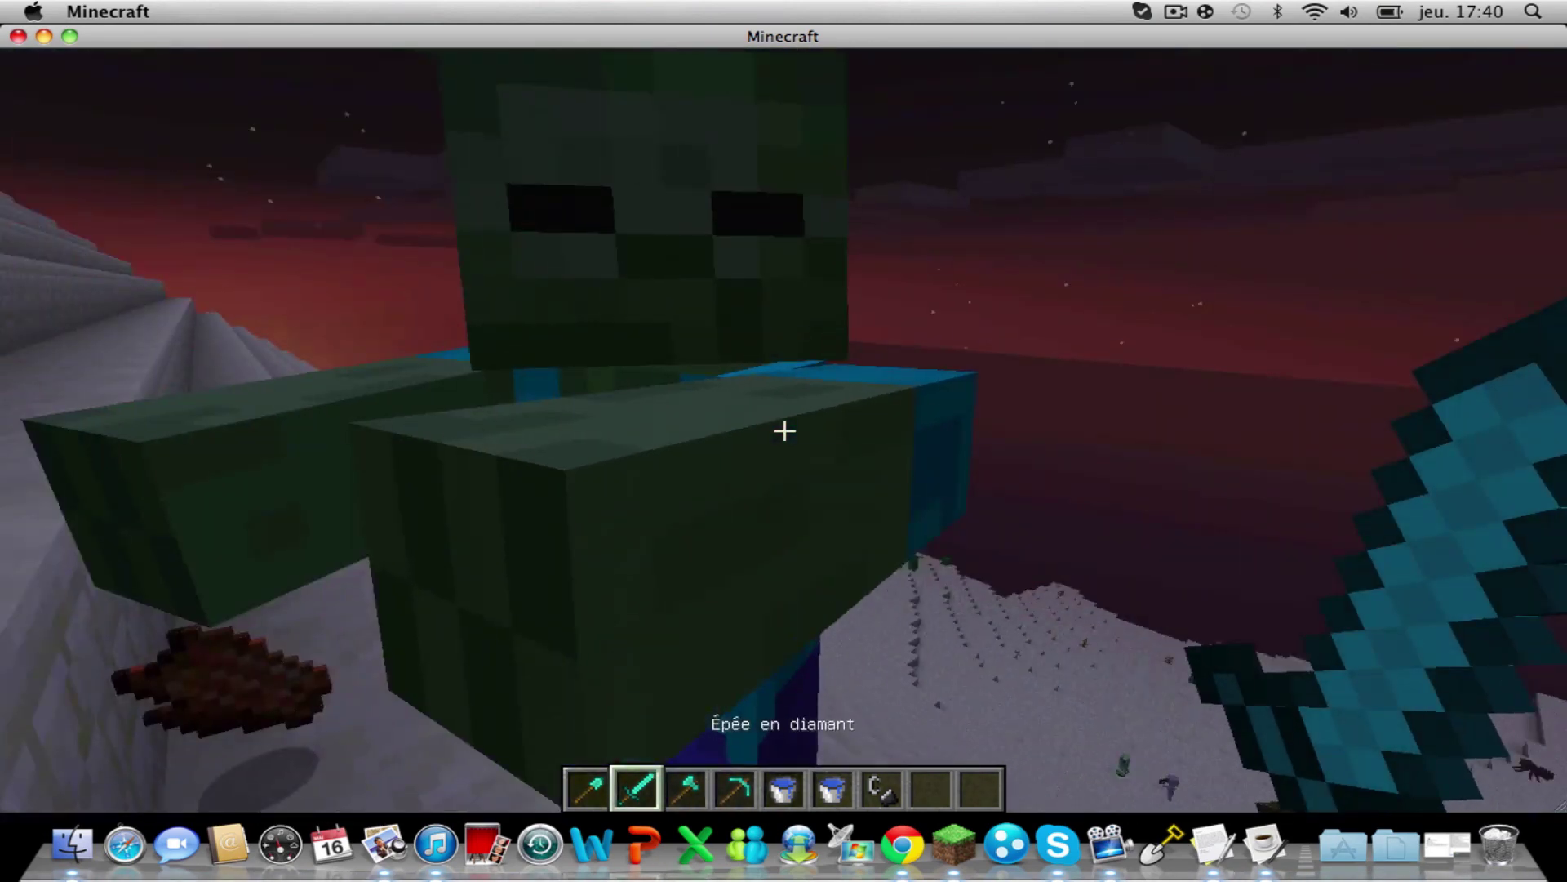
click(784, 431)
click(784, 430)
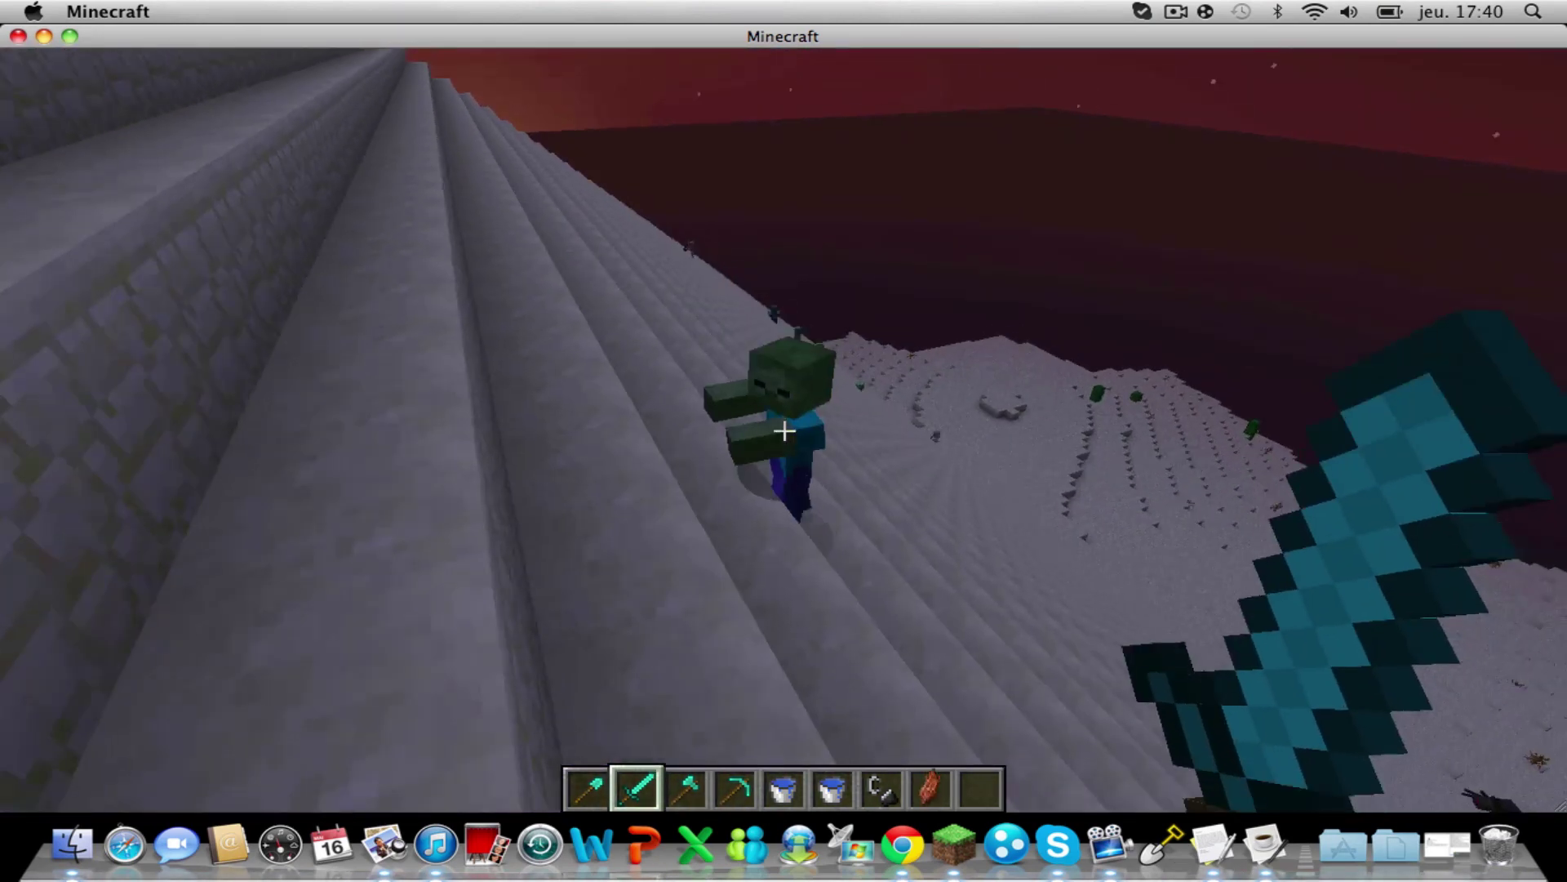
click(784, 431)
click(784, 430)
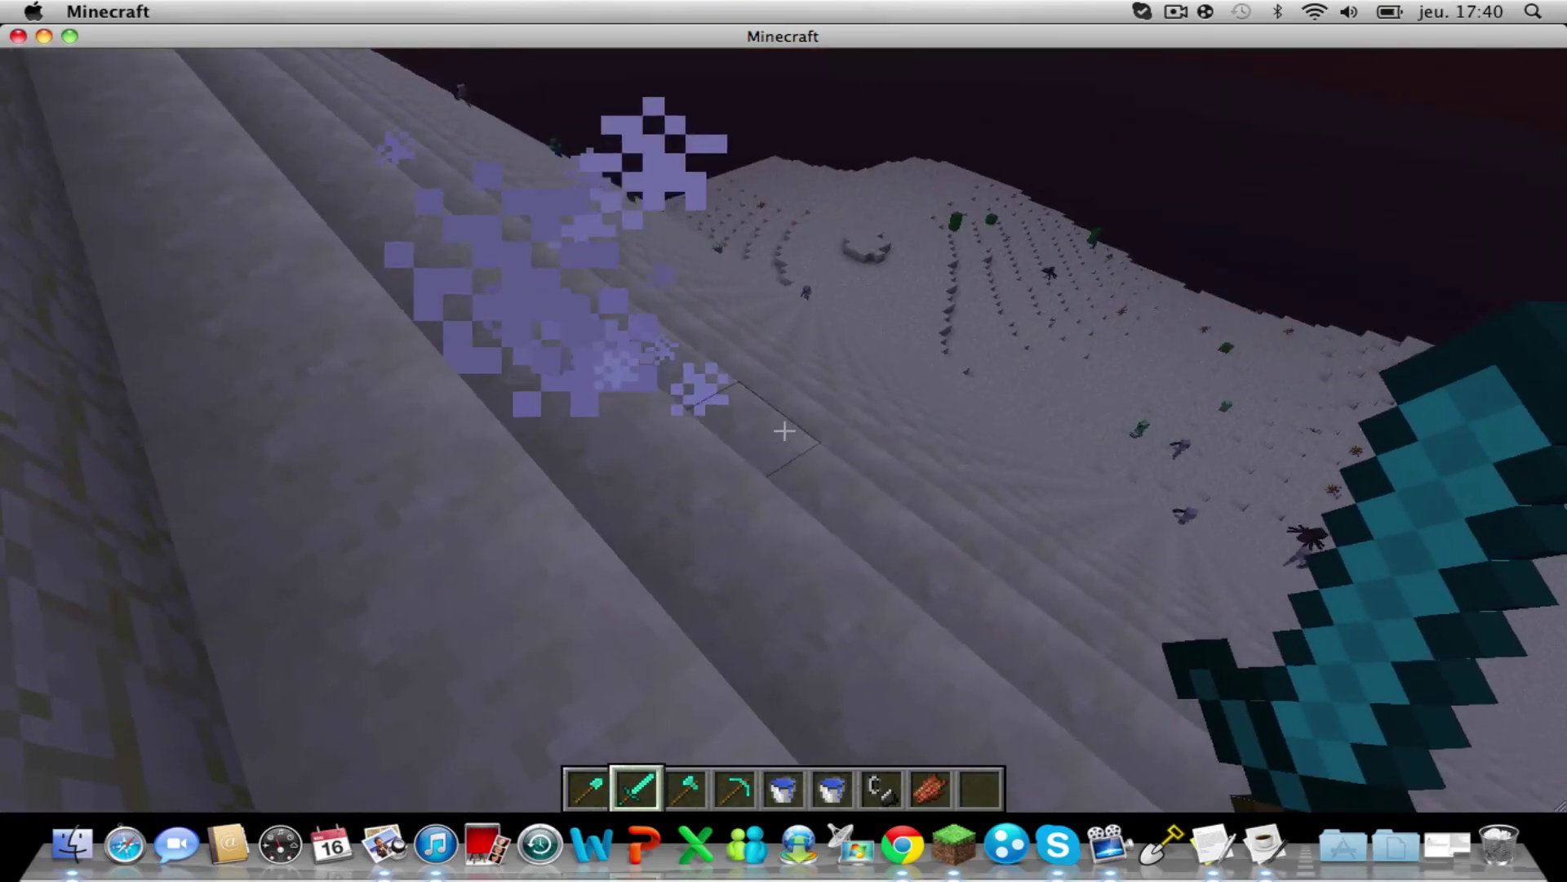